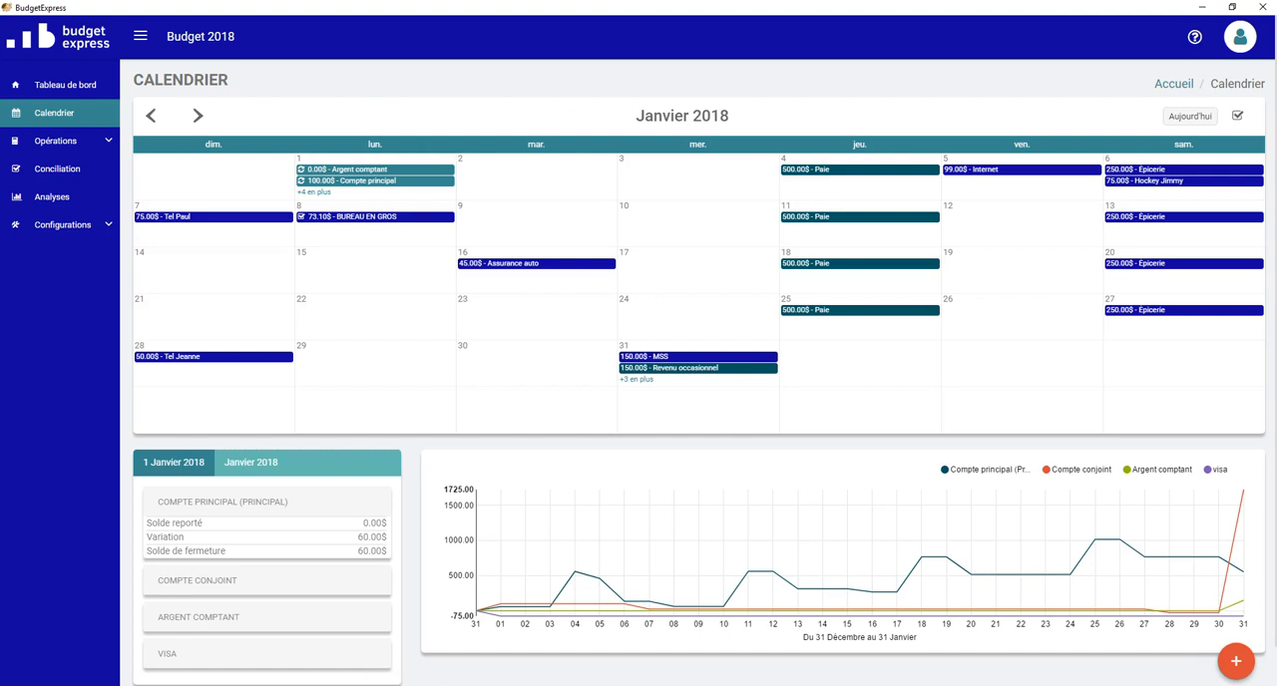
Step: Switch to the Conciliation Word document and review the RBC and Desjardins statement download options and file formats
{"action": "left_click", "coordinate": [661, 660]}
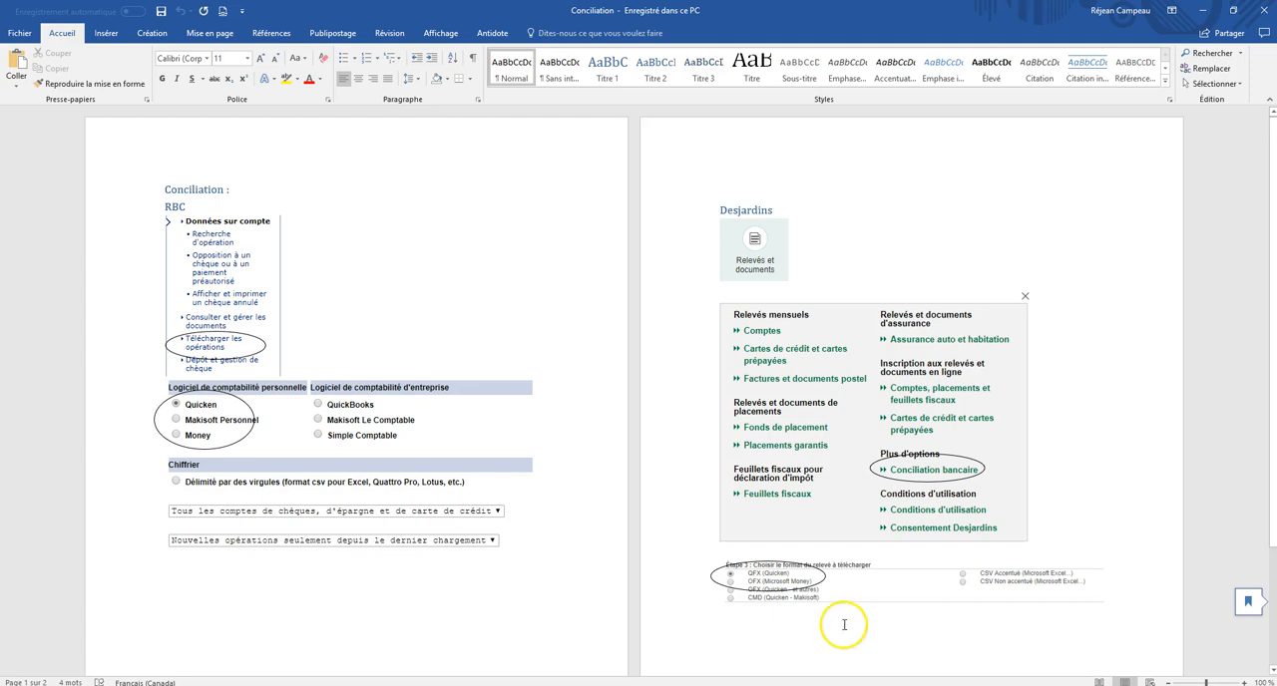
{"action": "left_click", "coordinate": [803, 644]}
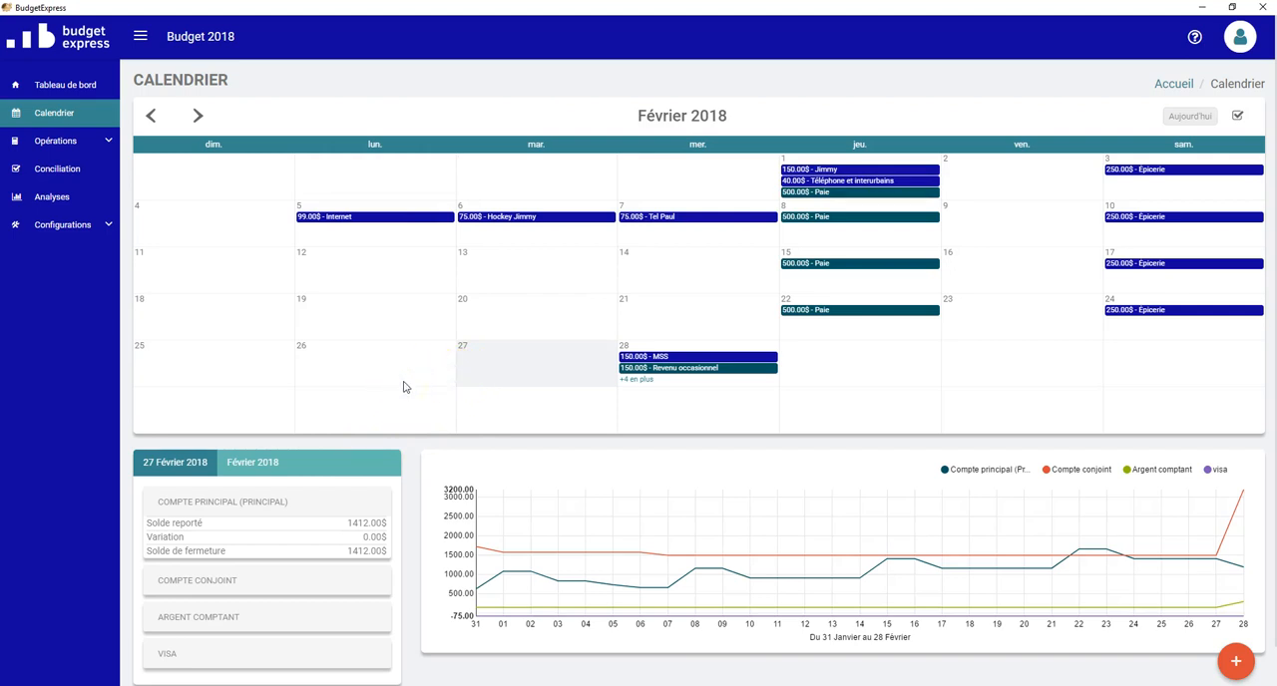
Step: Start a bank reconciliation in BudgetExpress, import the bank file ofx57436.qfx and continue to the Association stage
{"action": "left_click", "coordinate": [60, 169]}
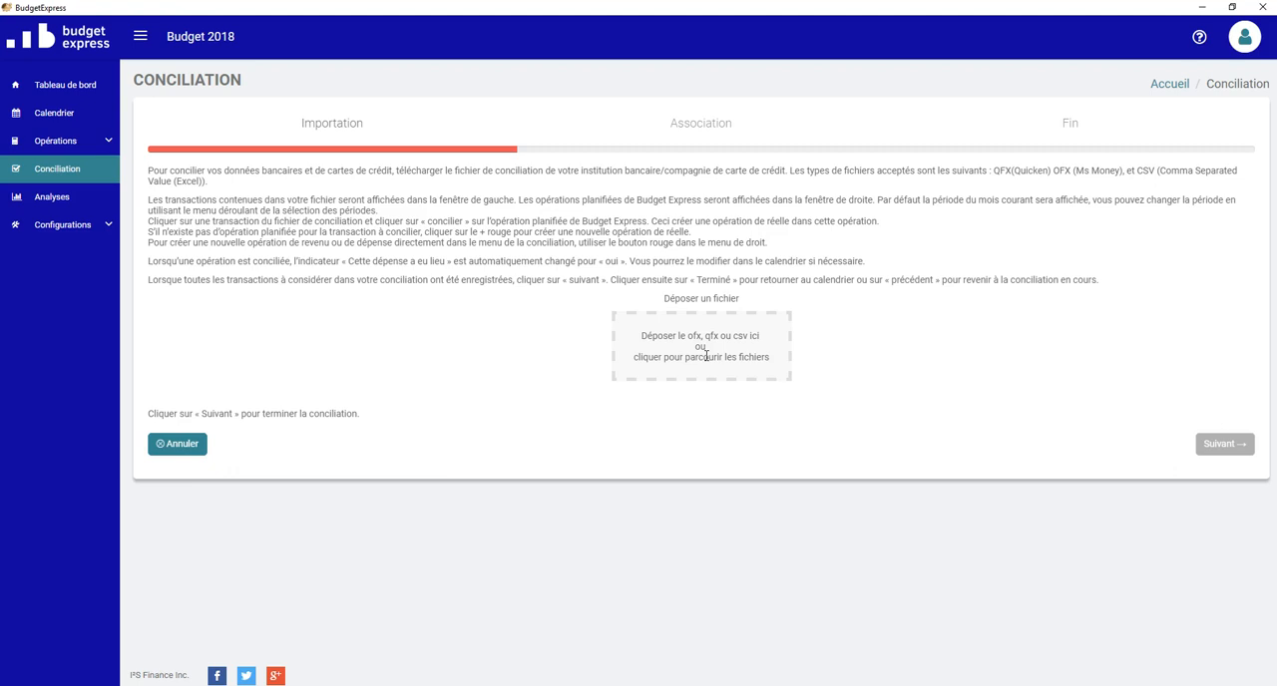
{"action": "left_click", "coordinate": [706, 356]}
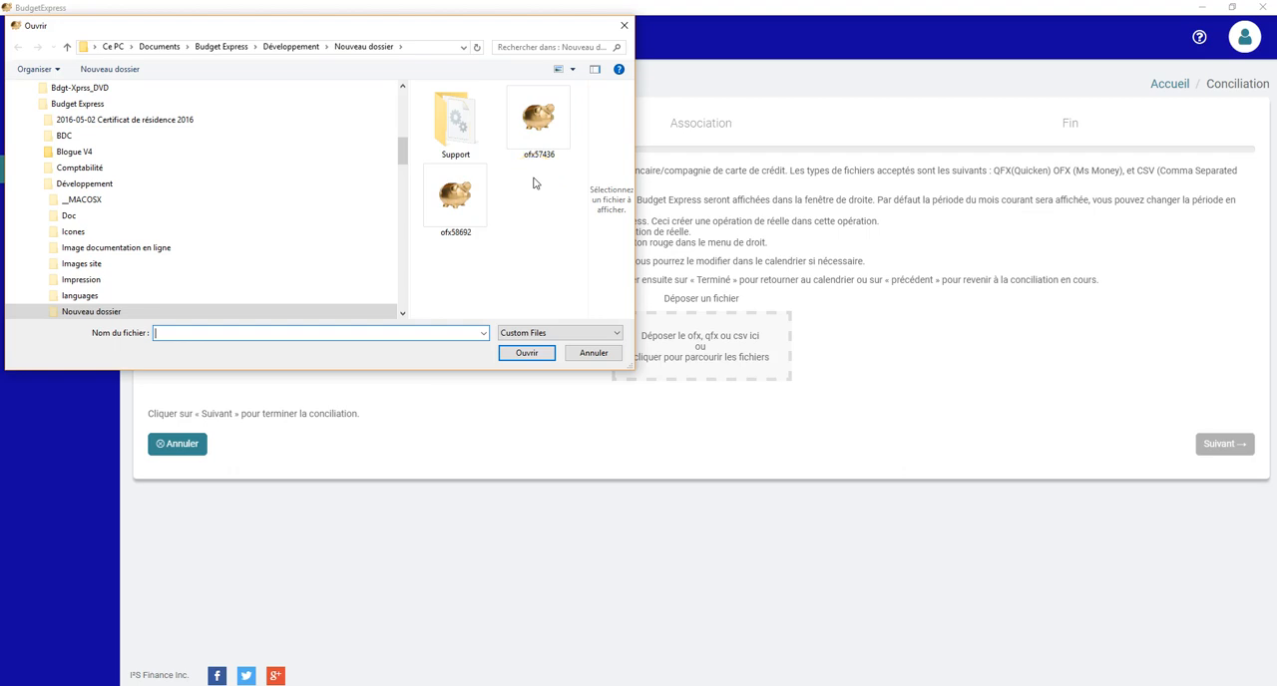
{"action": "left_click", "coordinate": [539, 120]}
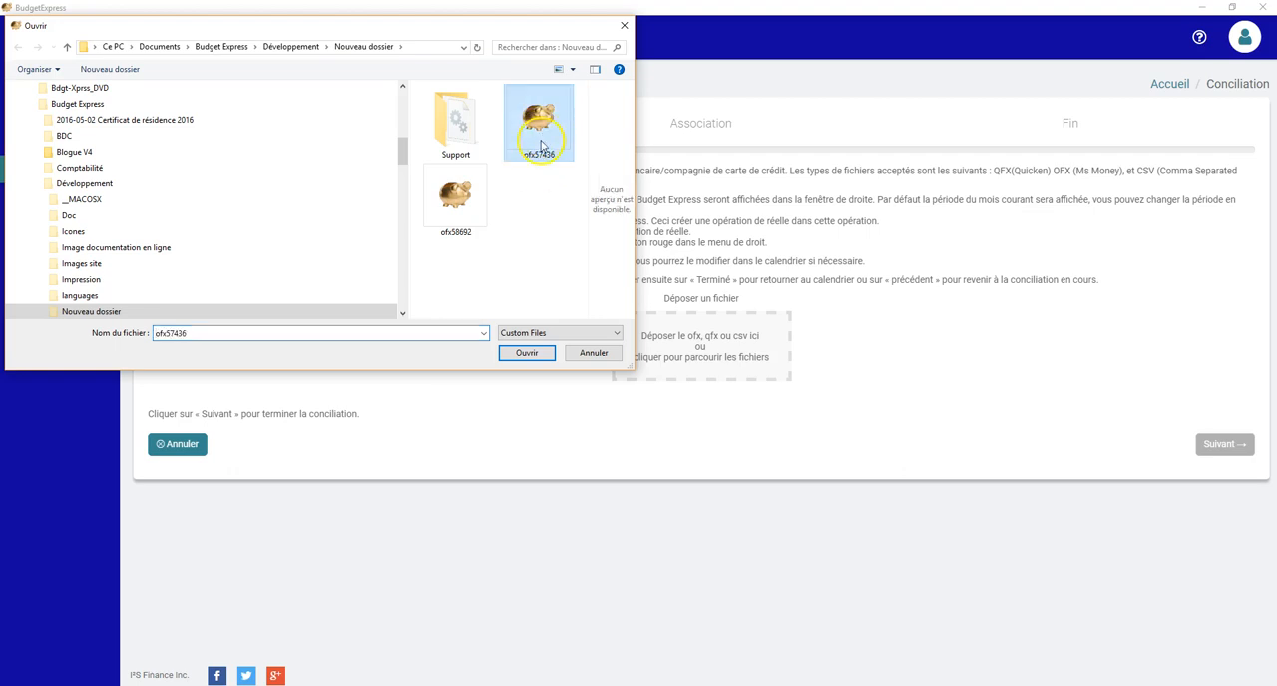
{"action": "left_click", "coordinate": [528, 357]}
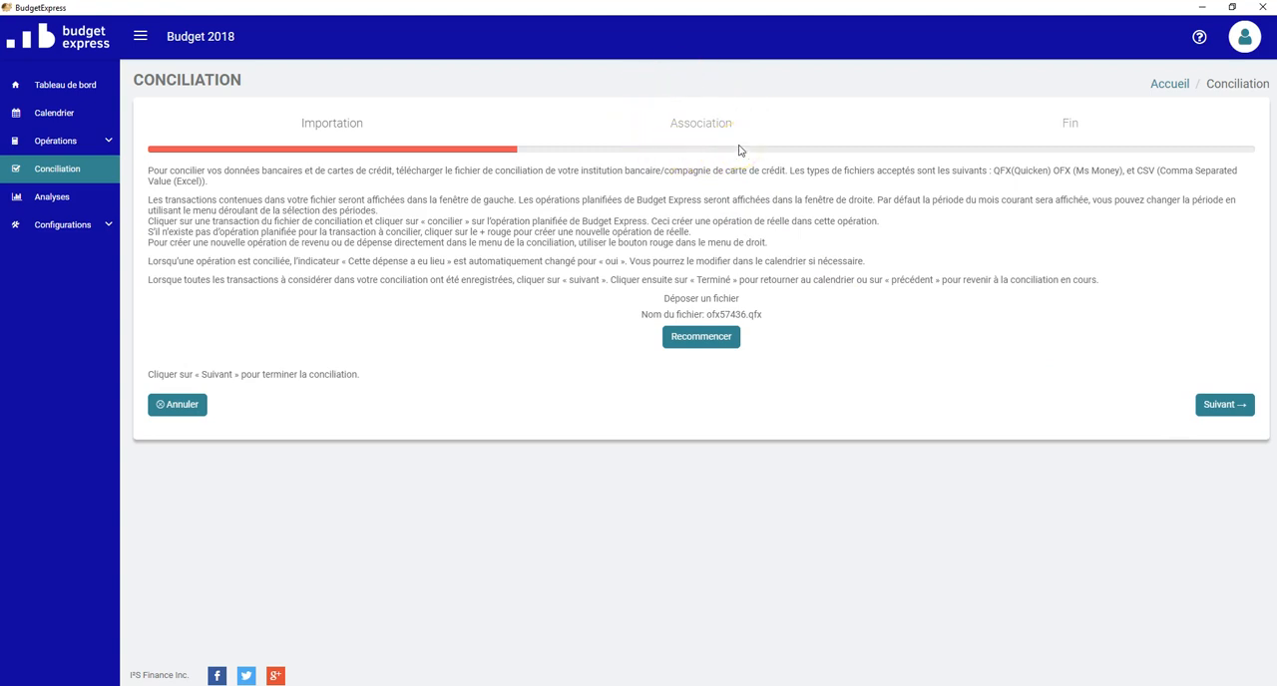
{"action": "left_click", "coordinate": [1223, 404]}
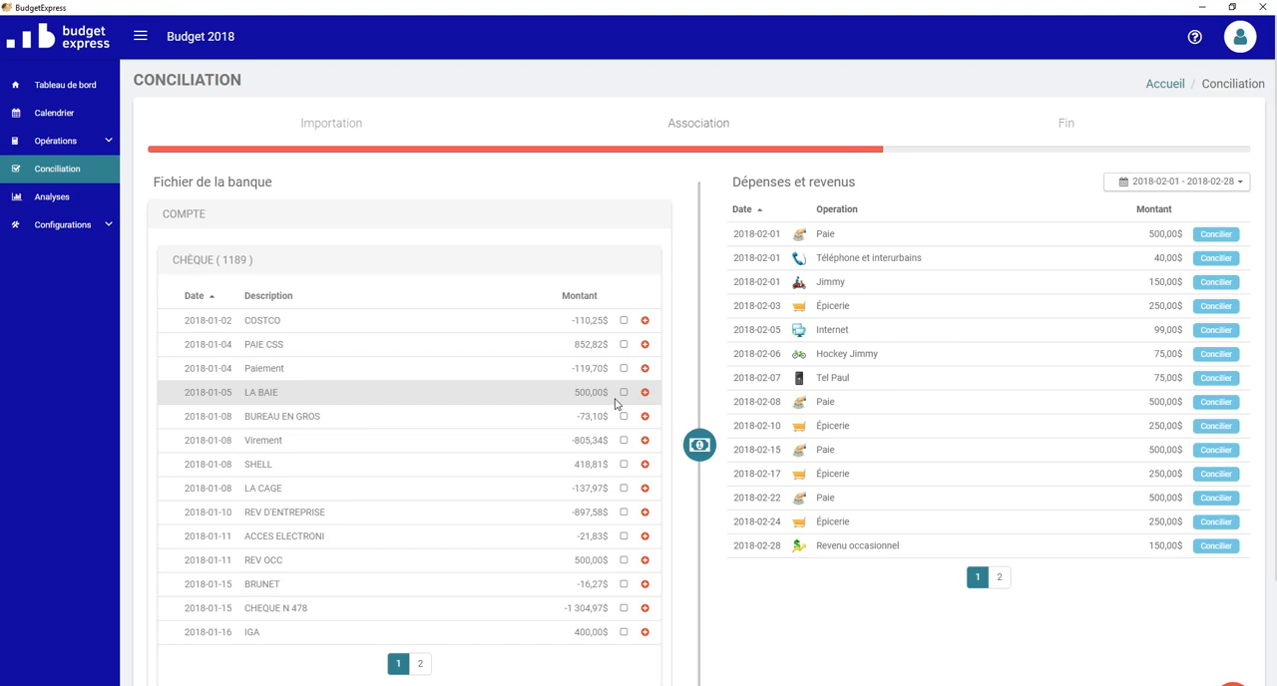
Step: Set the period of the planned expenses and income to Dernier mois (2018-01-01 to 2018-01-31)
{"action": "scroll", "coordinate": [616, 402], "scroll_direction": "down", "scroll_amount": 1}
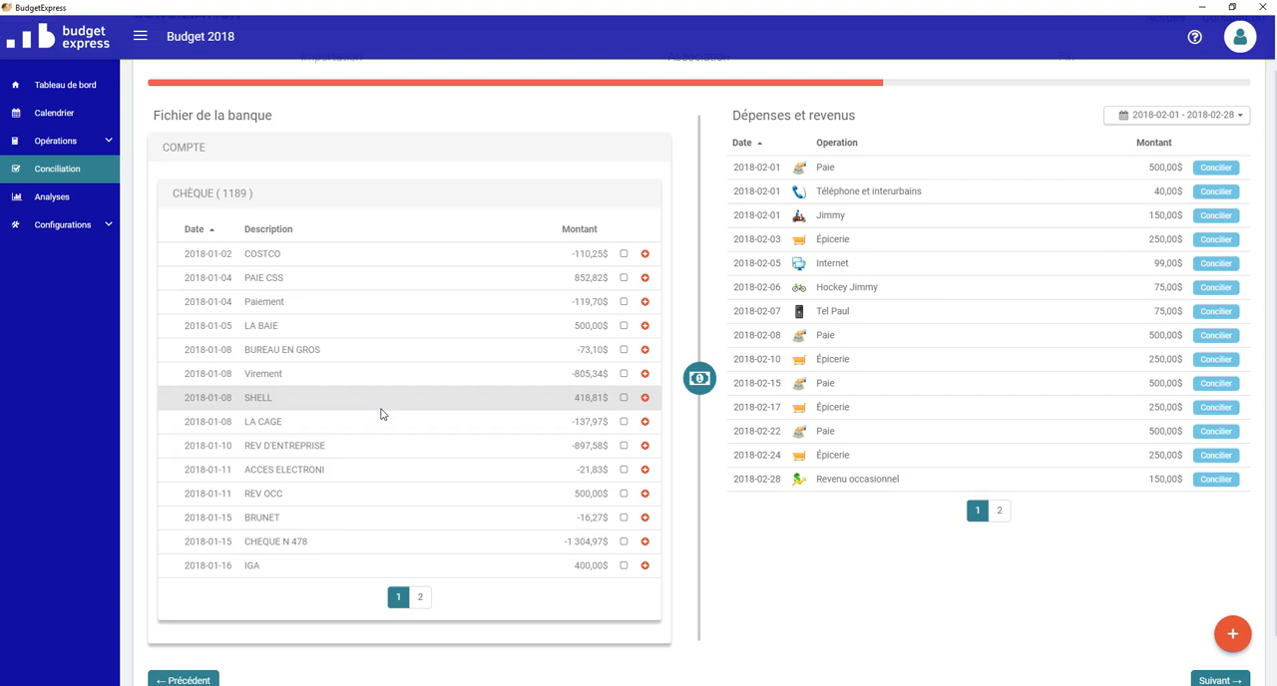
{"action": "scroll", "coordinate": [898, 339], "scroll_direction": "up", "scroll_amount": 1}
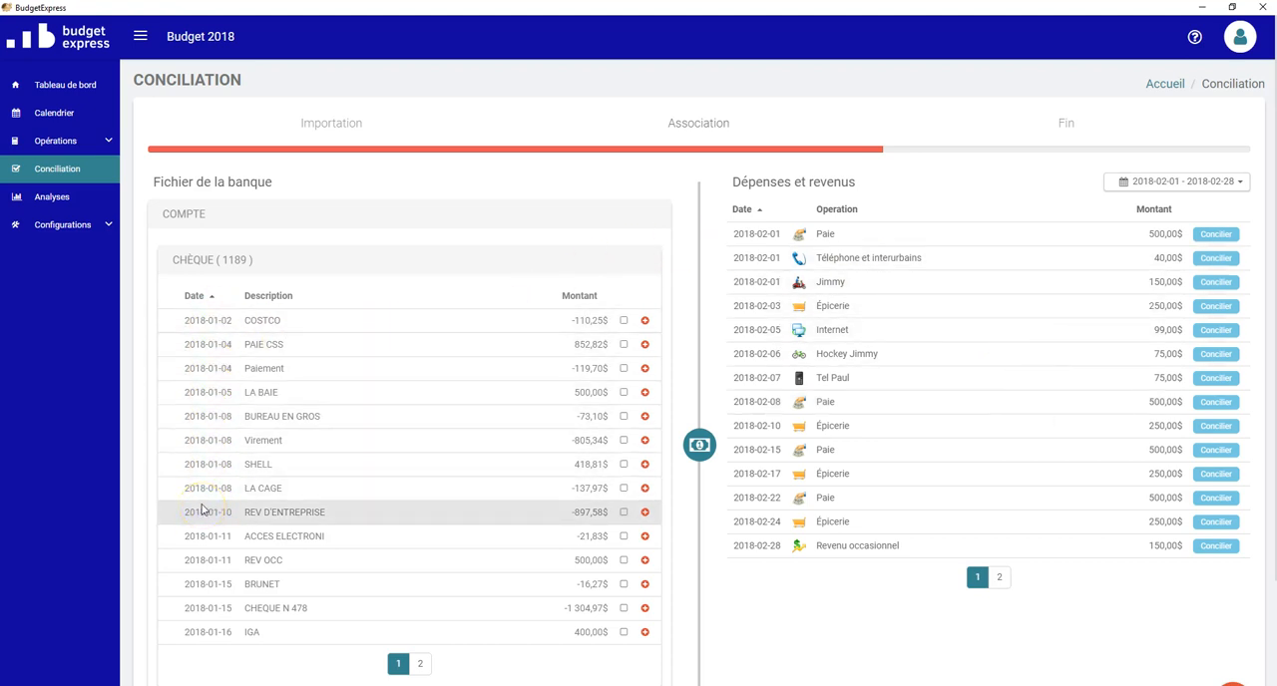
{"action": "left_click", "coordinate": [1190, 188]}
{"action": "left_click", "coordinate": [1159, 227]}
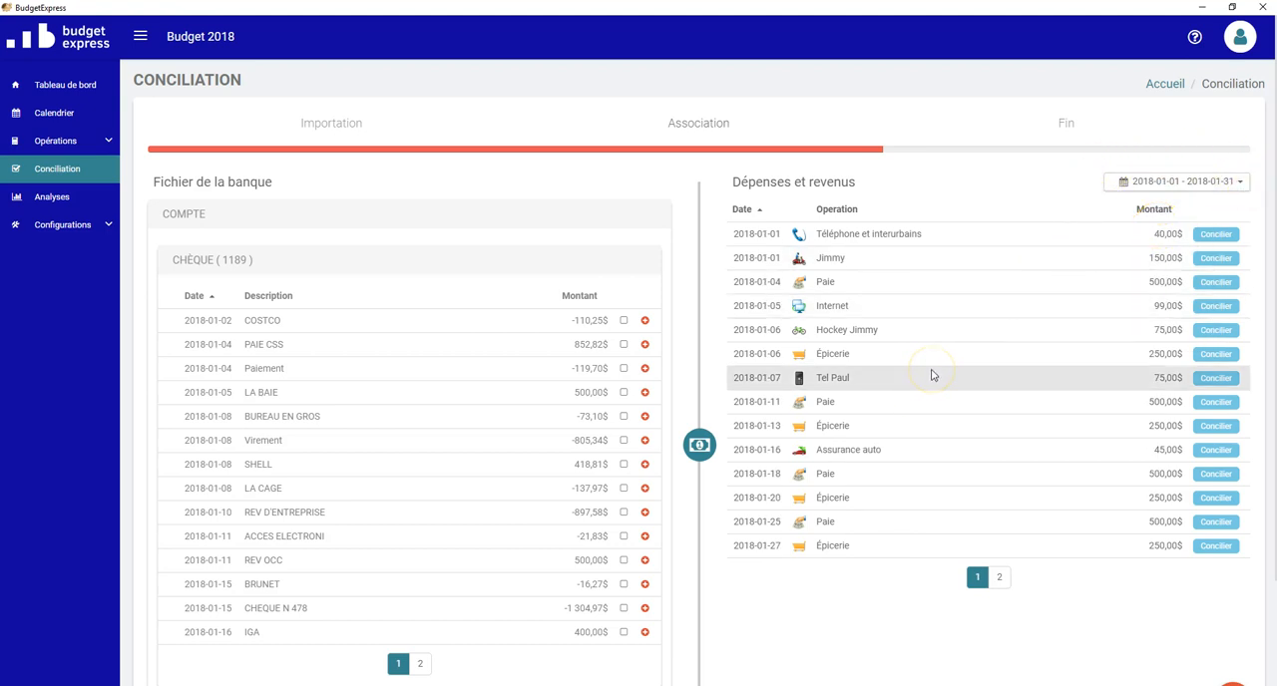
{"action": "left_click", "coordinate": [1211, 192]}
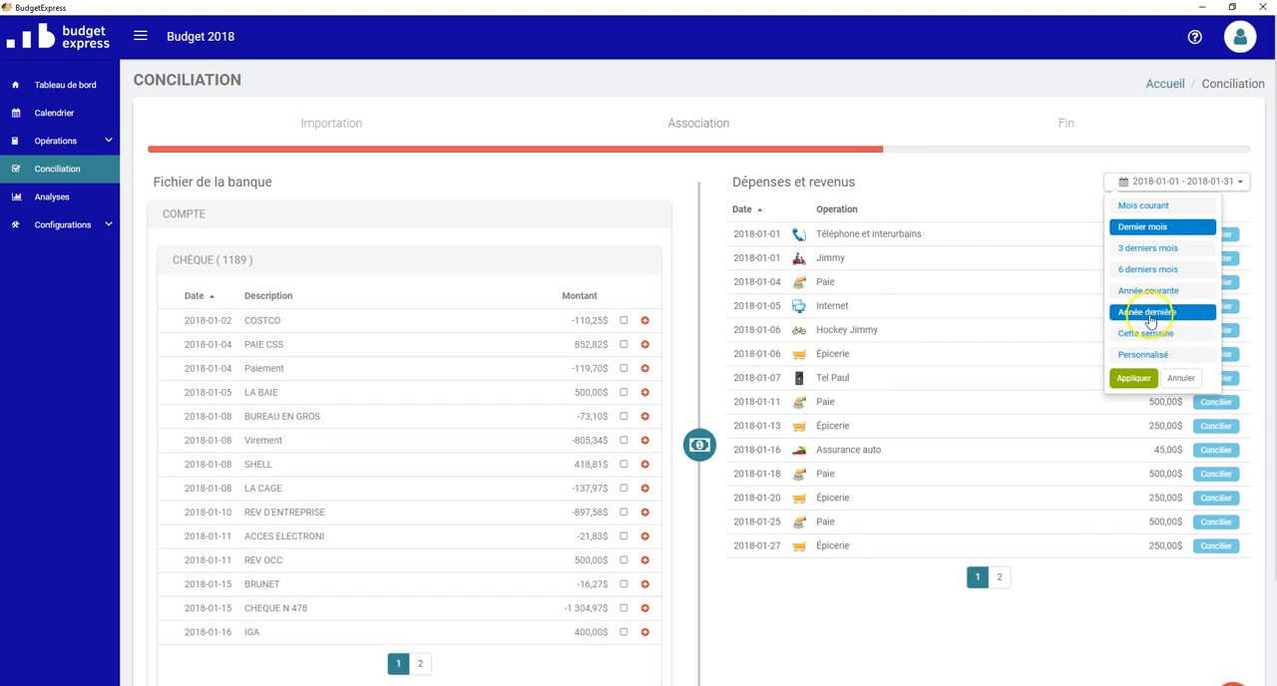
{"action": "left_click", "coordinate": [1026, 192]}
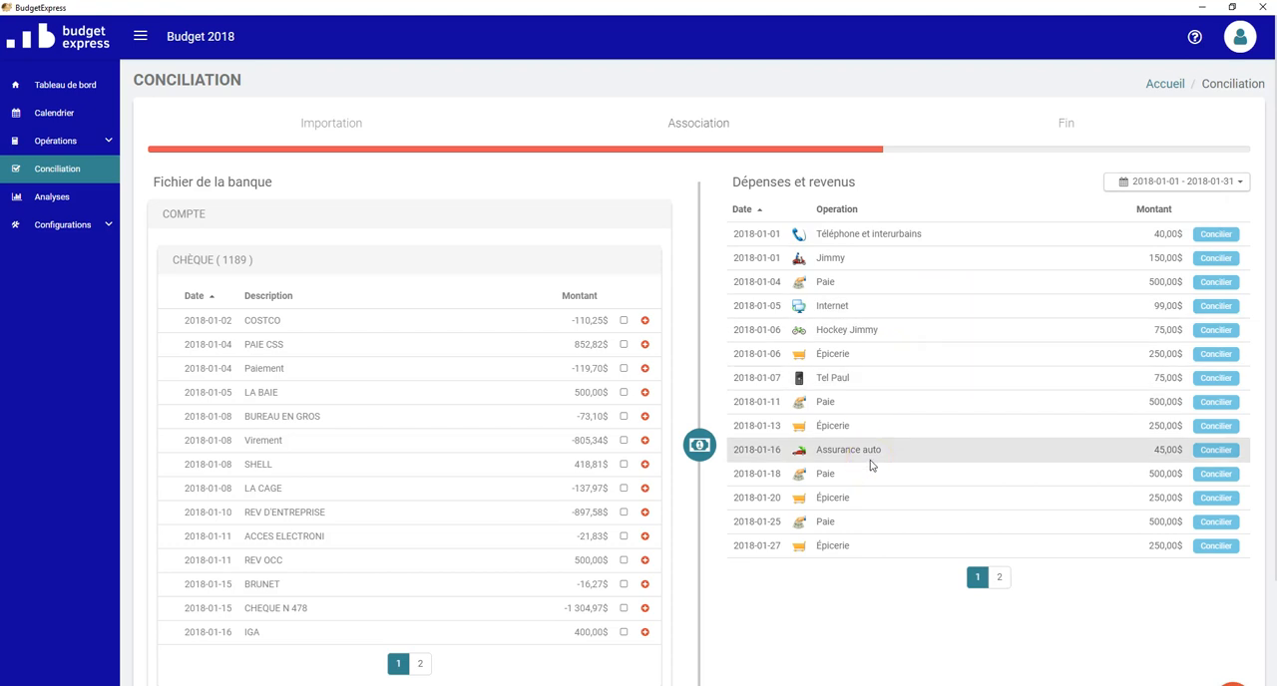
Step: Reconcile the COSTCO transaction and the 2018-01-04 Paiement transaction with the planned Épicerie expense of 2018-01-06
{"action": "scroll", "coordinate": [867, 465], "scroll_direction": "down", "scroll_amount": 1}
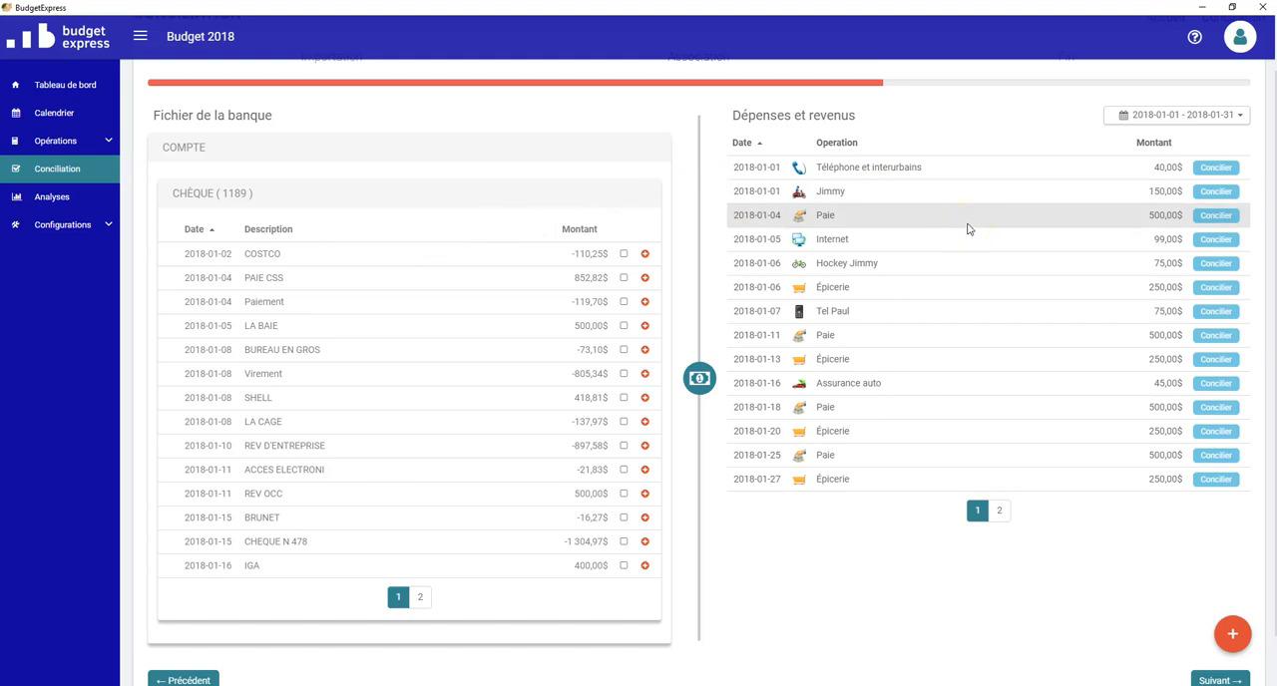
{"action": "left_click", "coordinate": [625, 254]}
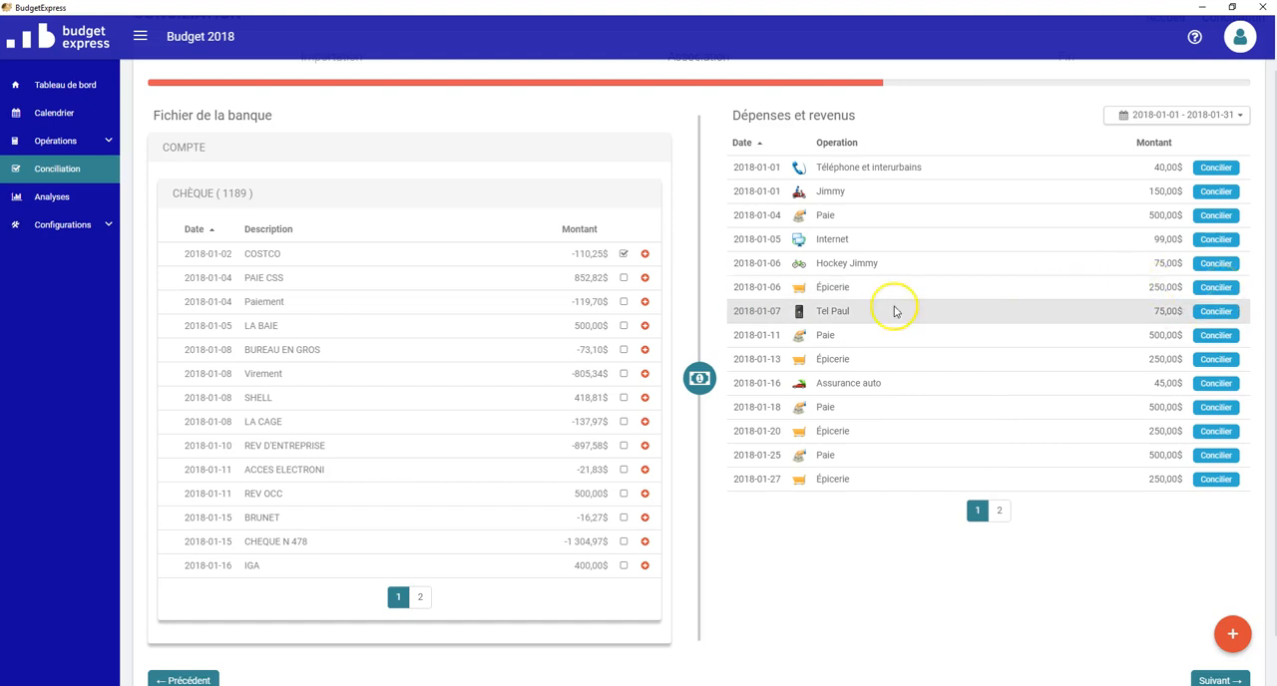
{"action": "left_click", "coordinate": [622, 254]}
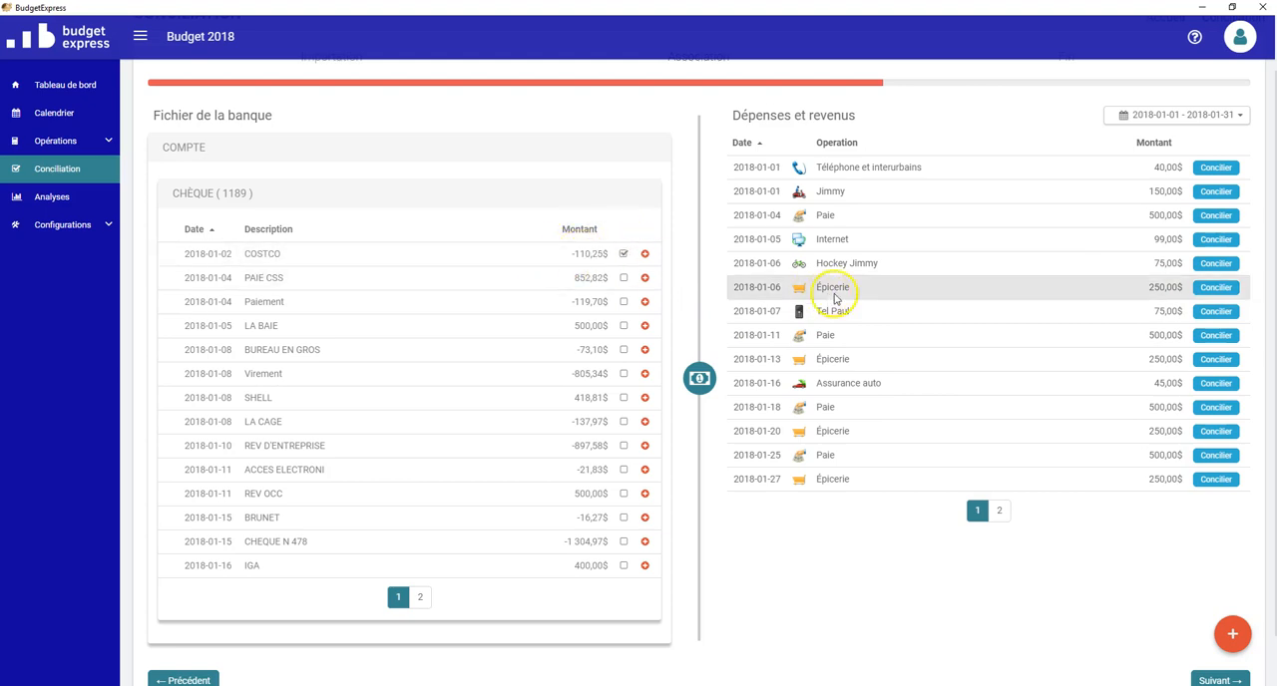
{"action": "left_click", "coordinate": [1217, 291]}
{"action": "left_click", "coordinate": [1216, 287]}
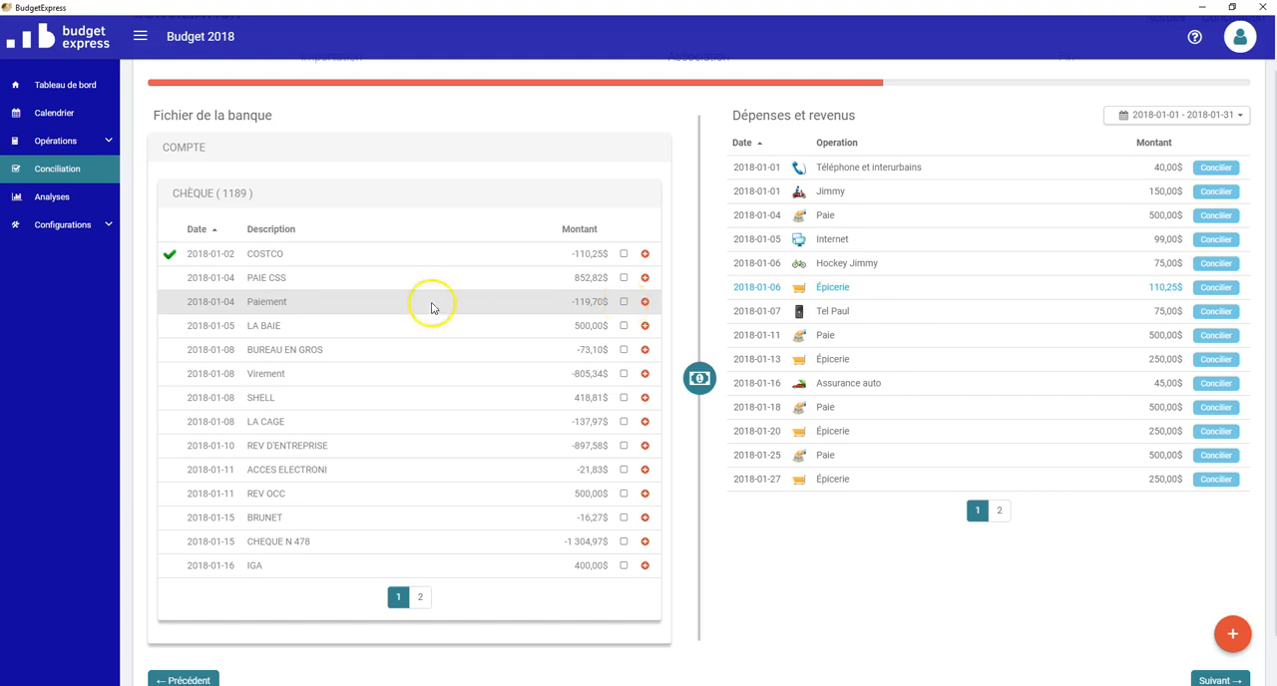
{"action": "left_click", "coordinate": [623, 301]}
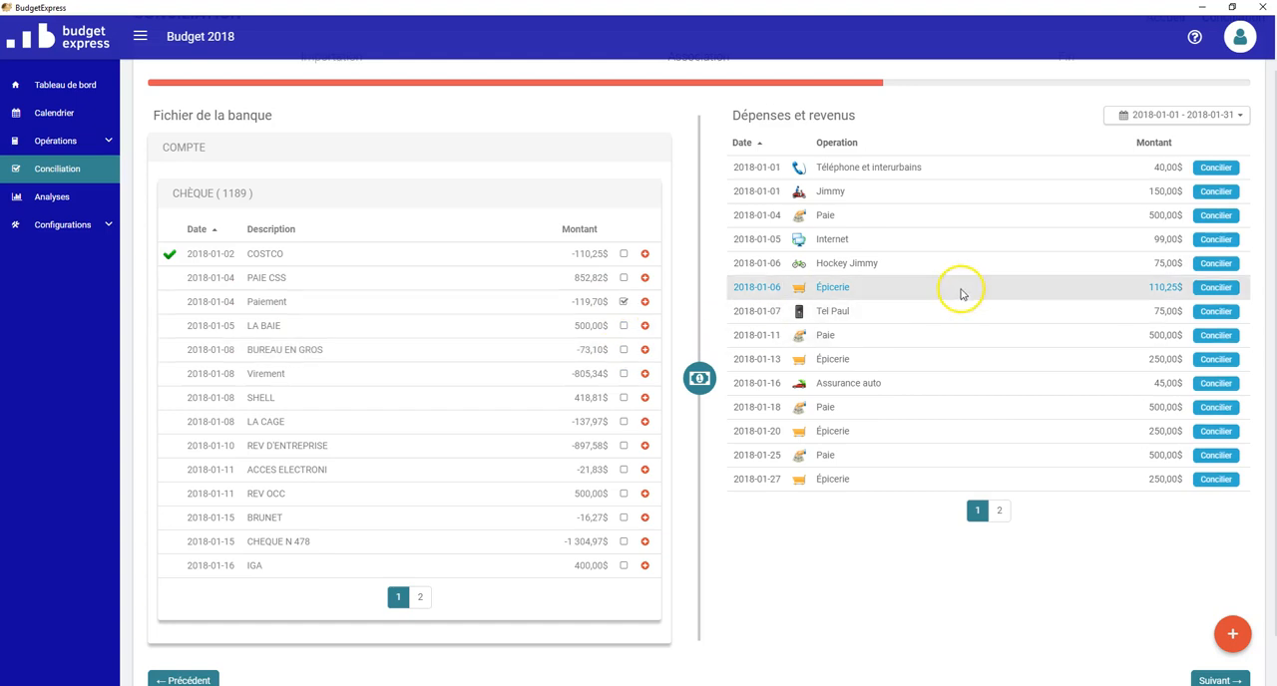
{"action": "left_click", "coordinate": [1216, 289]}
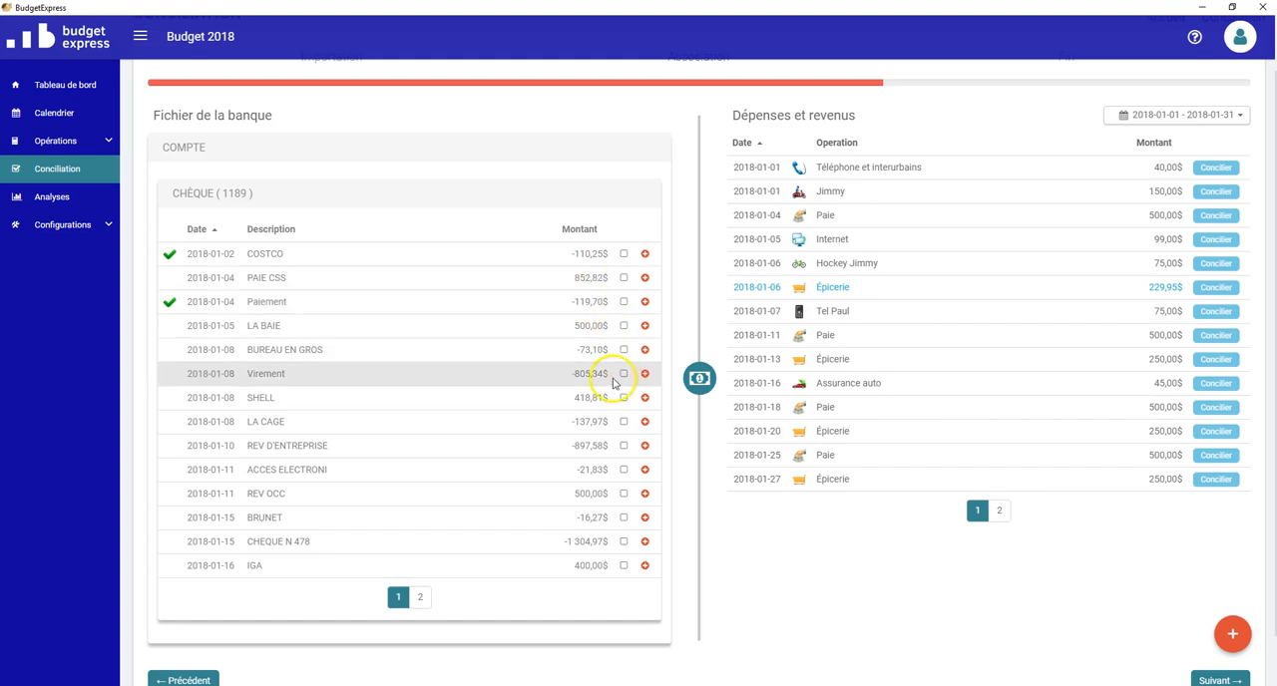
Step: Reconcile PAIE CSS with the planned Paie of 2018-01-04, and REV OCC with the planned Paie of 2018-01-11
{"action": "left_click", "coordinate": [624, 280]}
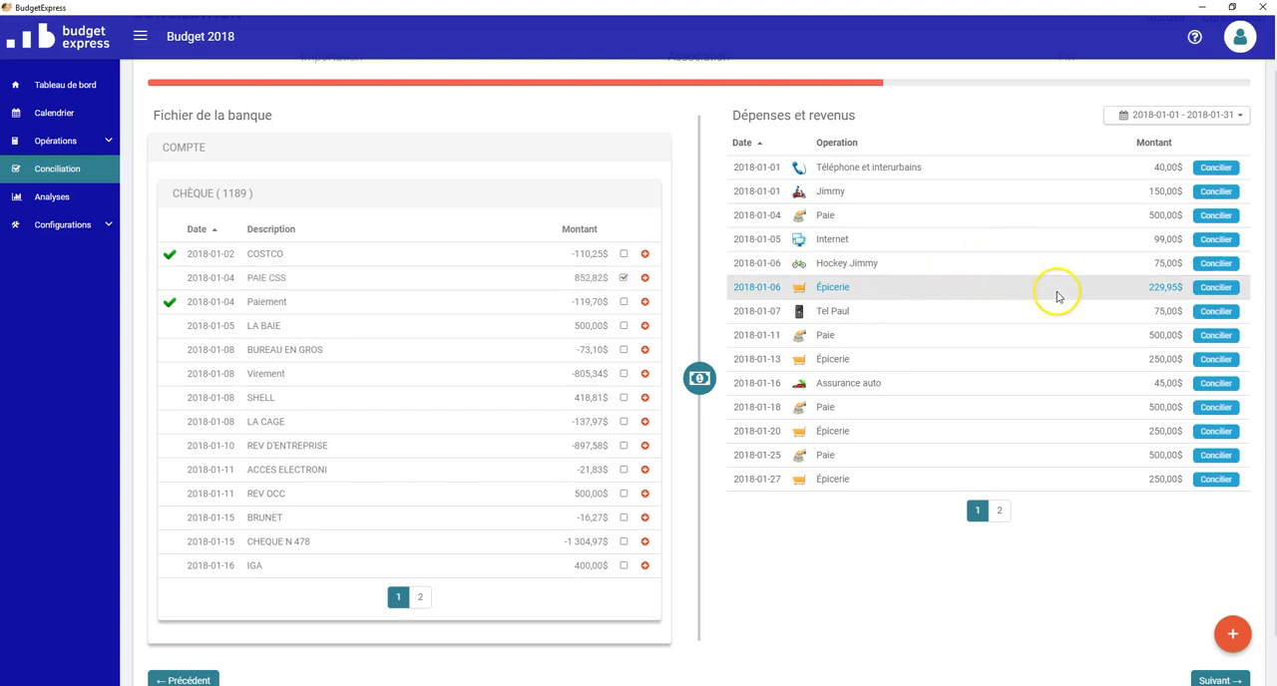
{"action": "left_click", "coordinate": [1221, 217]}
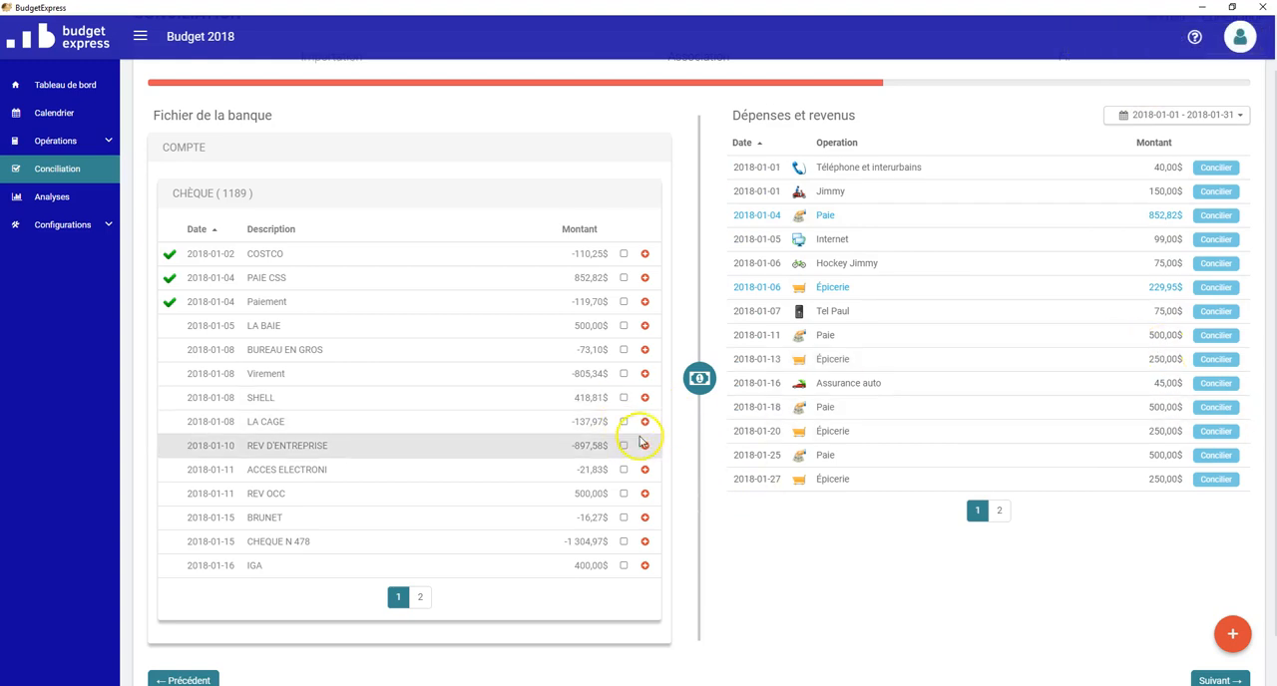
{"action": "left_click", "coordinate": [624, 495]}
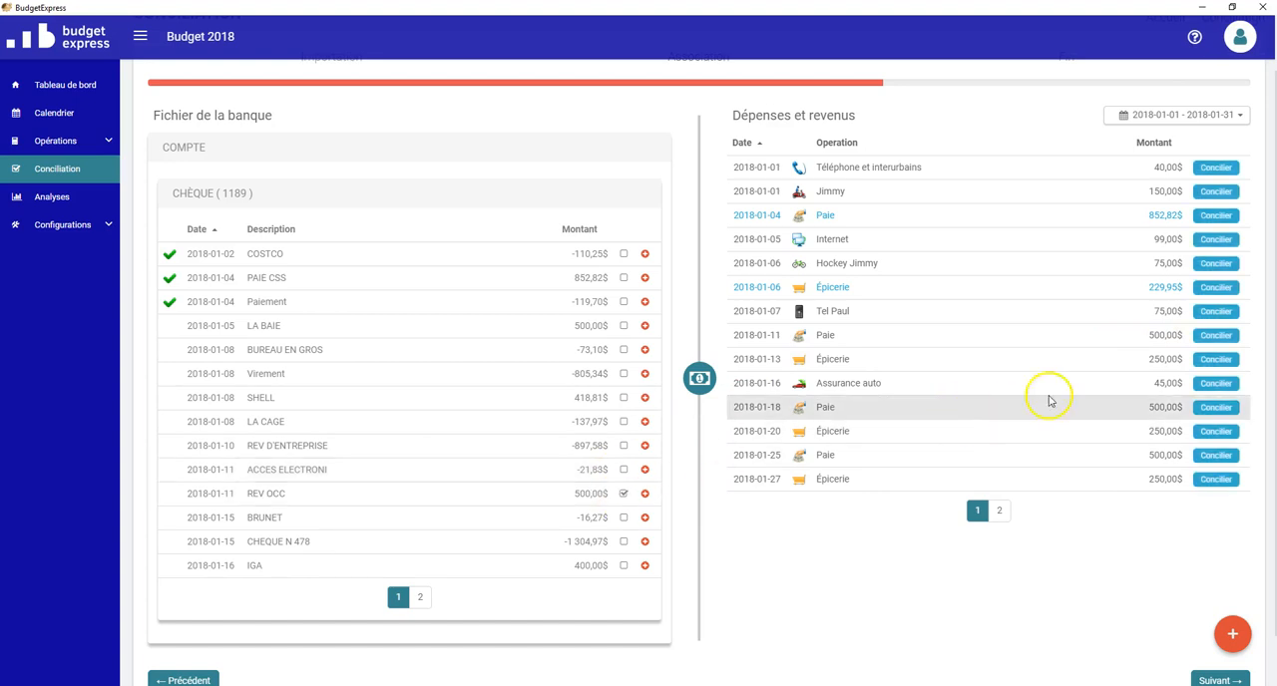
{"action": "left_click", "coordinate": [1212, 337]}
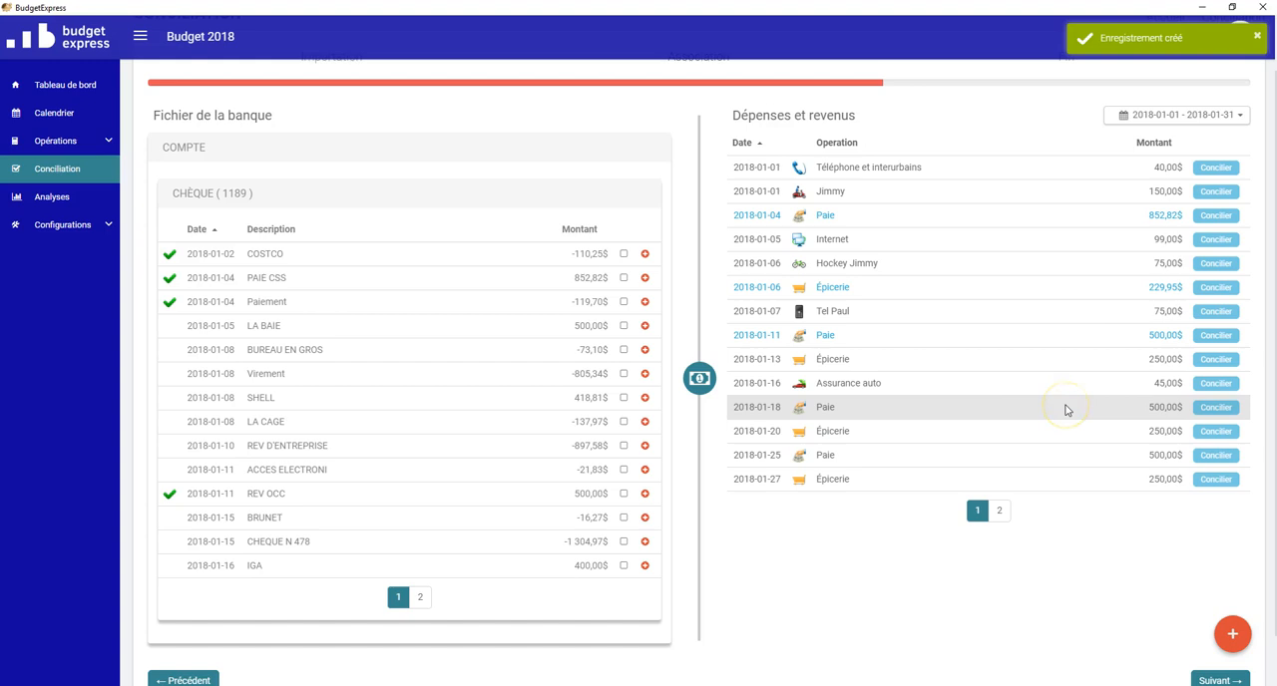
Step: Reconcile the CHEQUE N 478 bank transaction with the planned hockey expense of 2018-01-06
{"action": "left_click", "coordinate": [623, 565]}
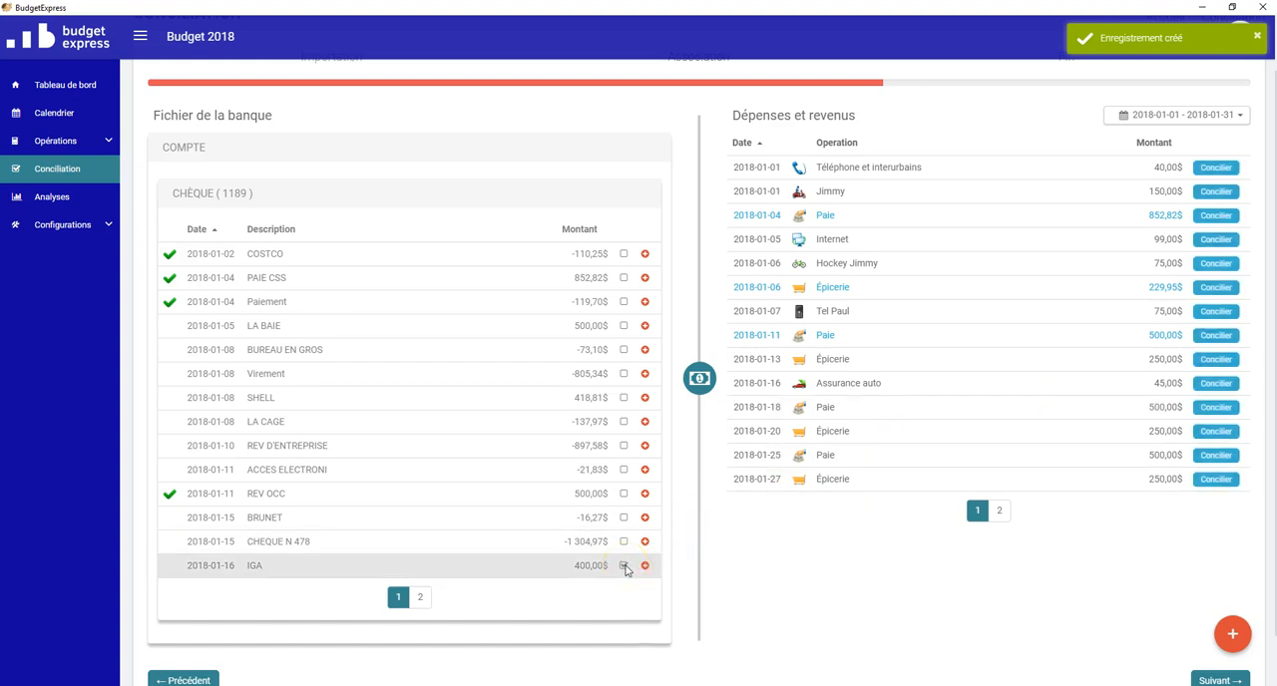
{"action": "left_click", "coordinate": [624, 566]}
{"action": "left_click", "coordinate": [624, 542]}
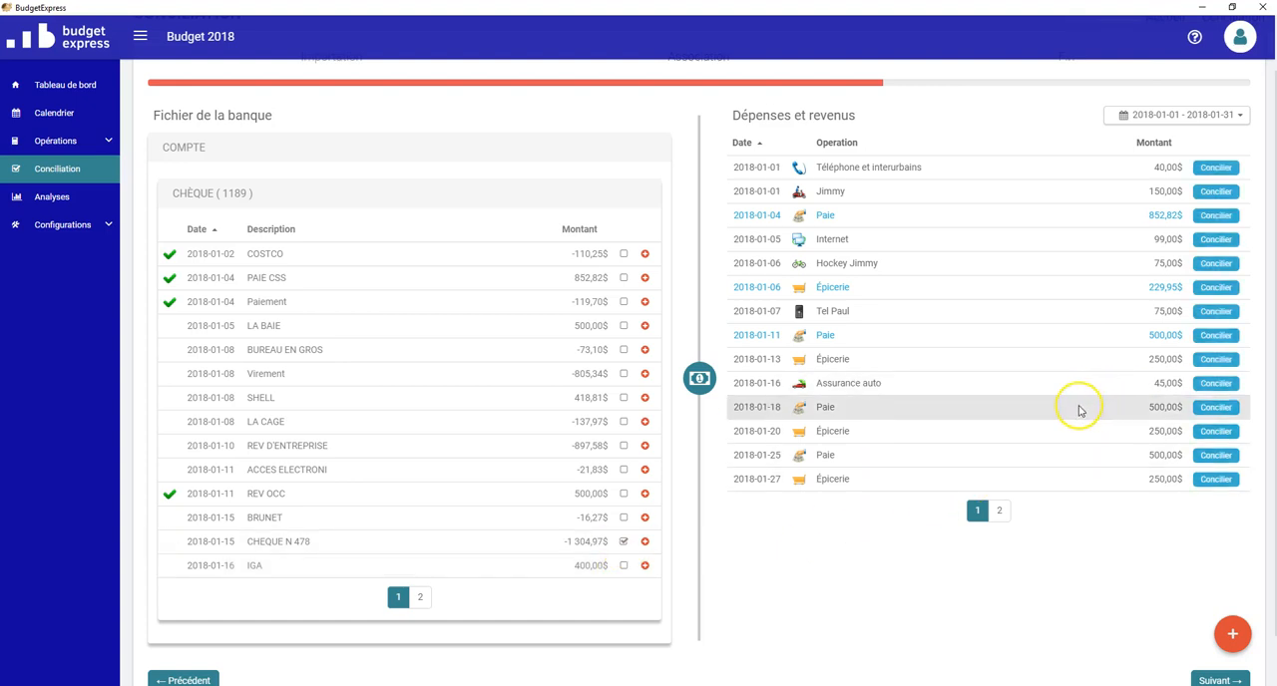
{"action": "left_click", "coordinate": [1209, 388]}
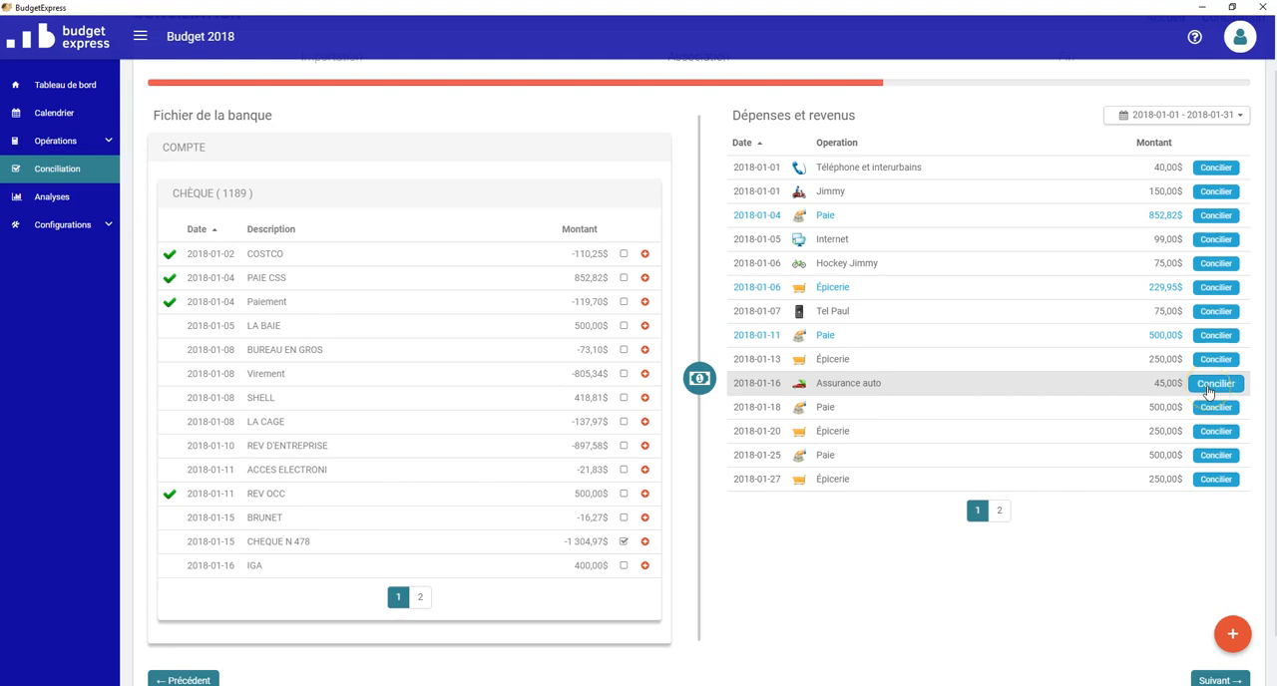
{"action": "left_click", "coordinate": [1211, 264]}
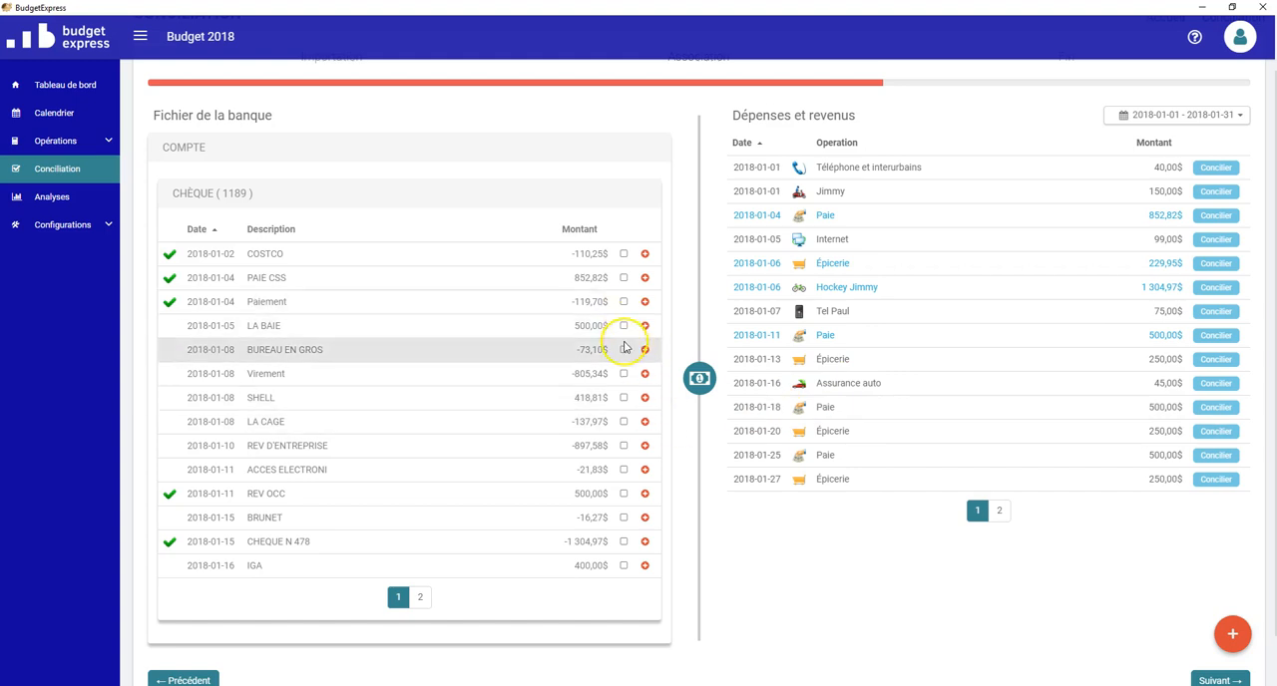
Step: Examine the second page of the bank transactions and the second page of the planned expenses and income
{"action": "left_click", "coordinate": [420, 598]}
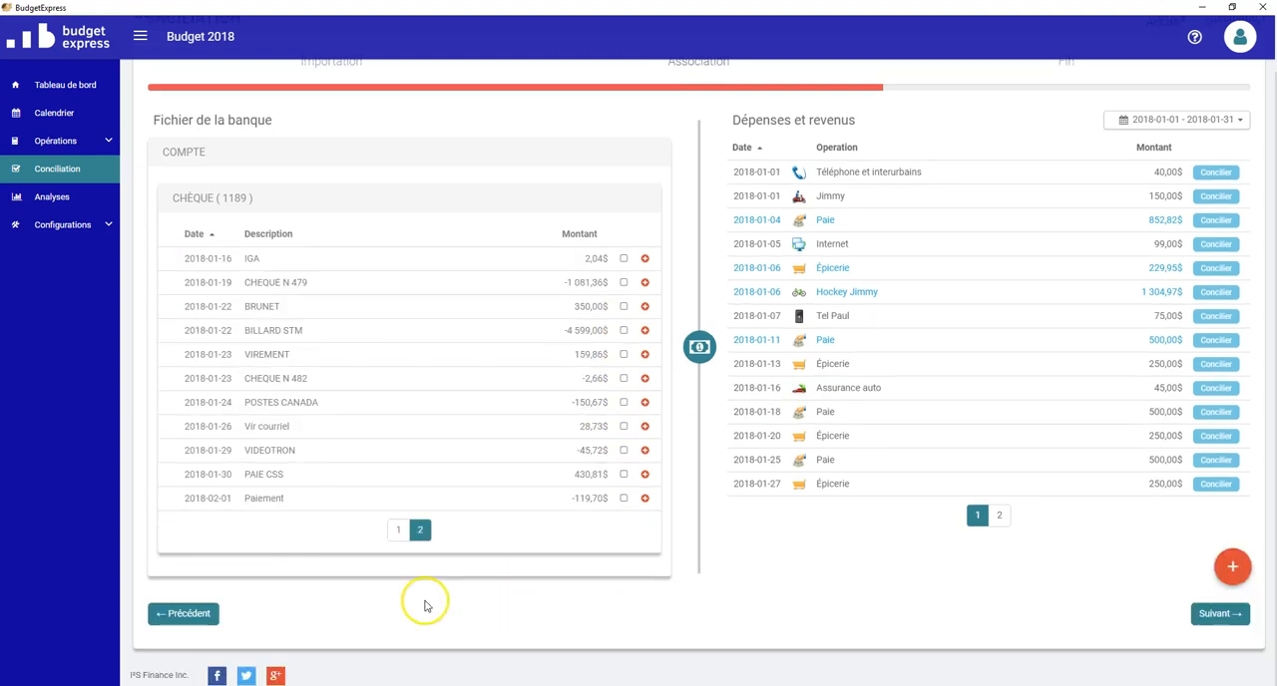
{"action": "left_click", "coordinate": [396, 531]}
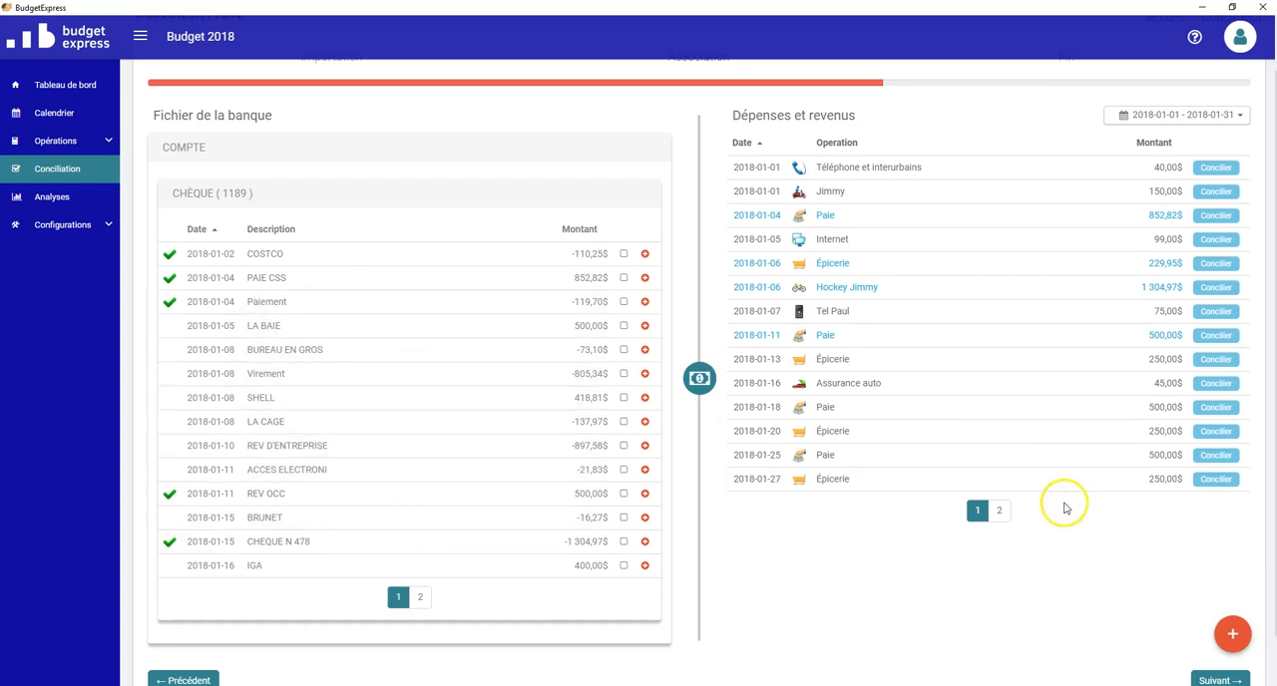
{"action": "left_click", "coordinate": [1003, 514]}
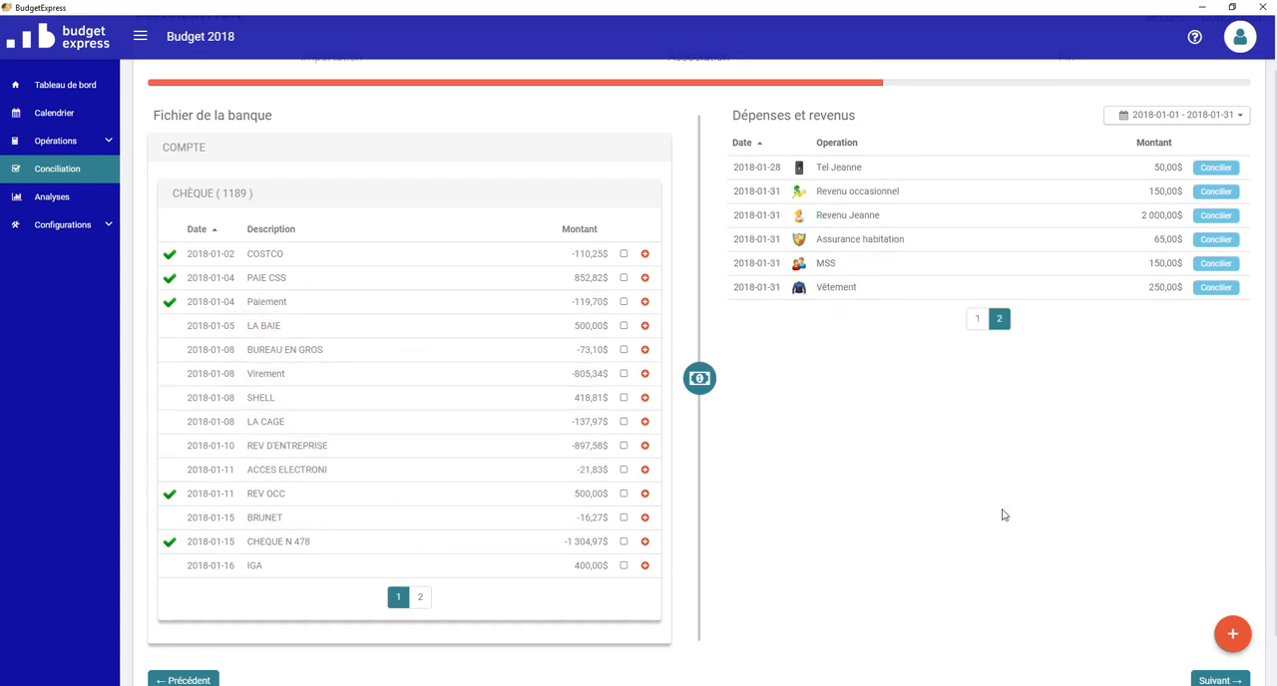
{"action": "left_click", "coordinate": [975, 321]}
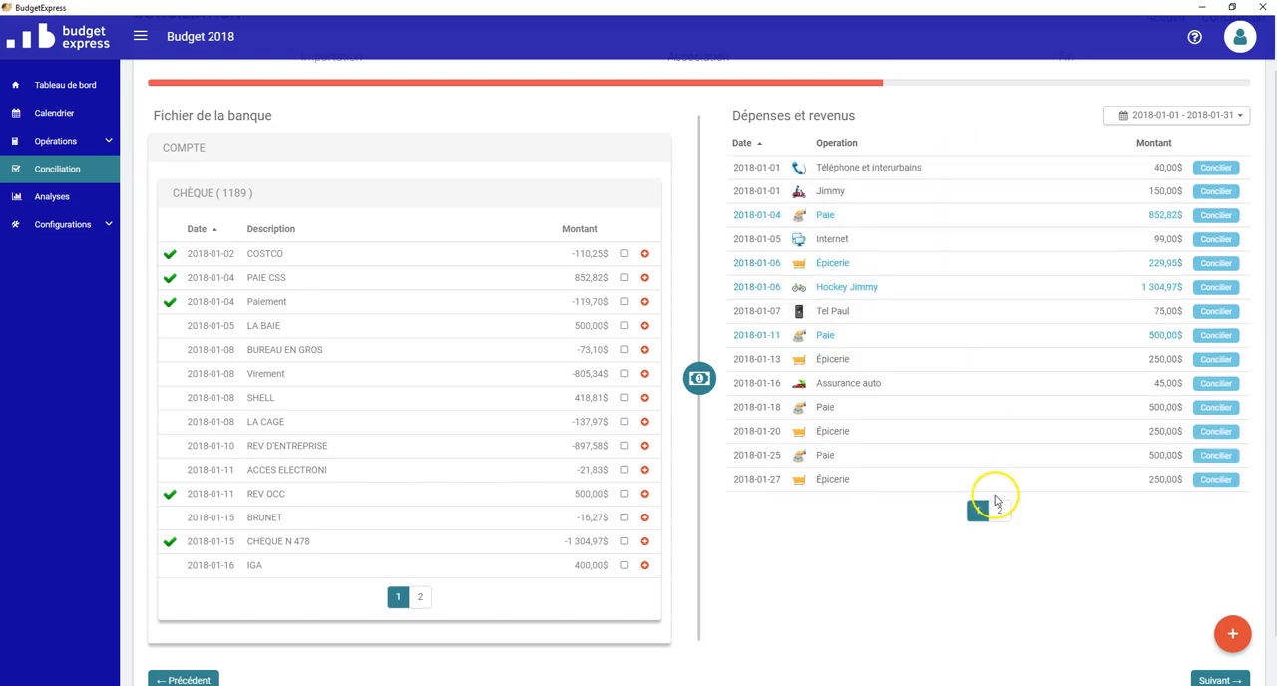
{"action": "scroll", "coordinate": [1160, 379], "scroll_direction": "up", "scroll_amount": 1}
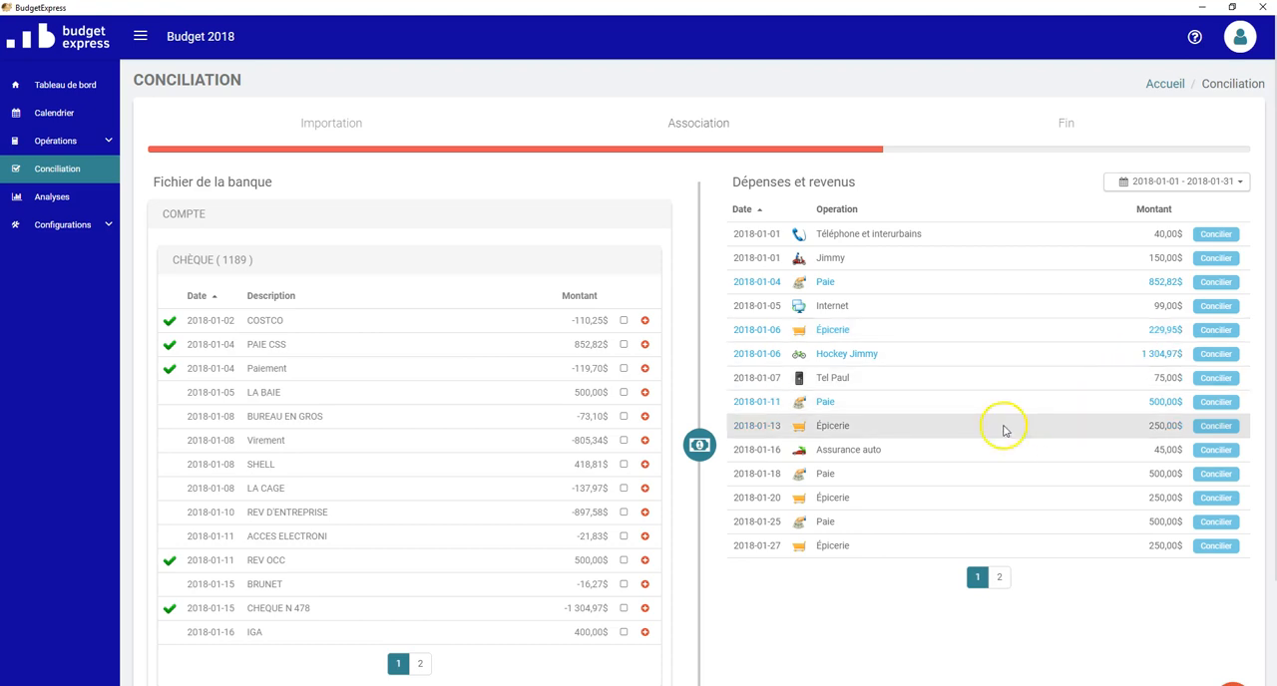
{"action": "scroll", "coordinate": [1068, 513], "scroll_direction": "down", "scroll_amount": 1}
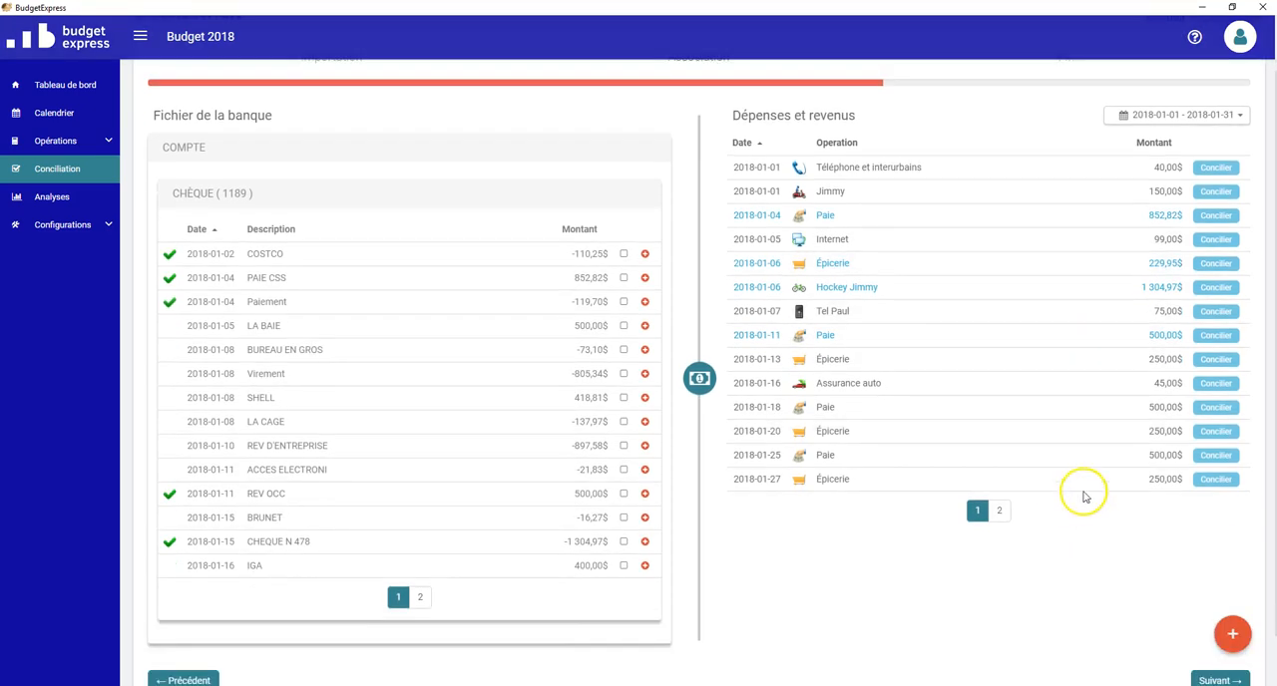
{"action": "left_click", "coordinate": [920, 381]}
{"action": "left_click", "coordinate": [710, 439]}
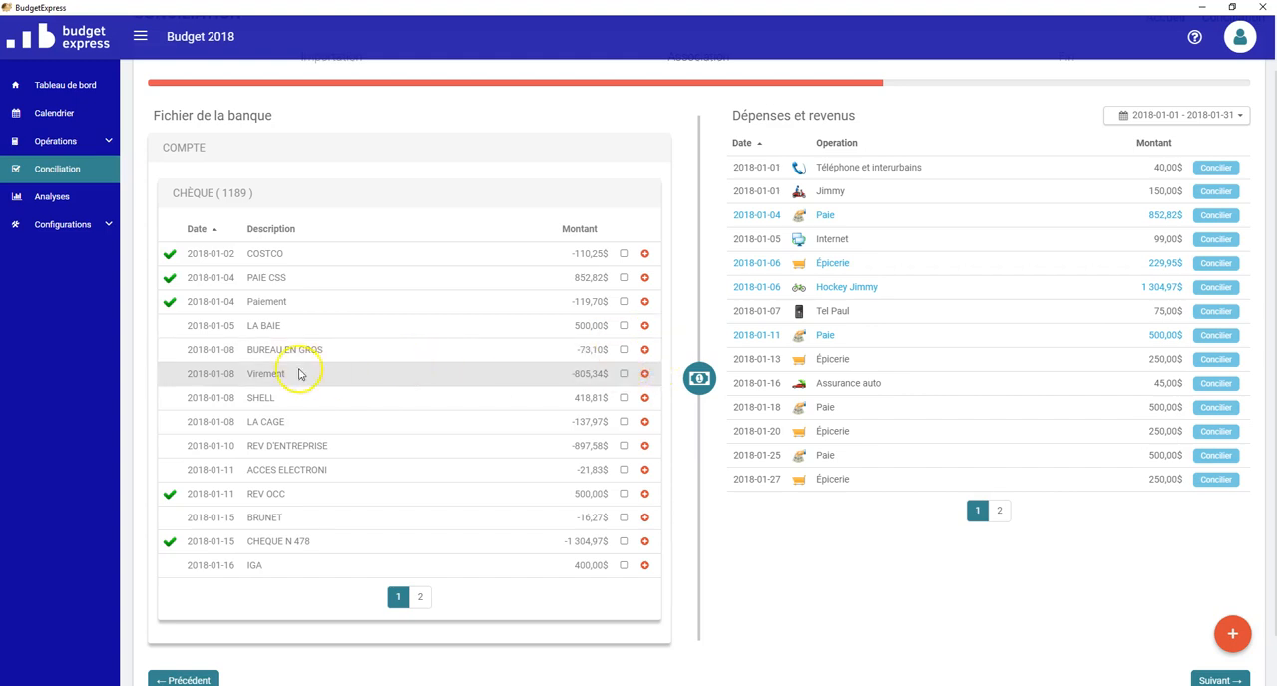
Step: Examine the expense sub-items available for a one-time operation from the BUREAU EN GROS transaction
{"action": "left_click", "coordinate": [645, 352]}
{"action": "left_click", "coordinate": [659, 330]}
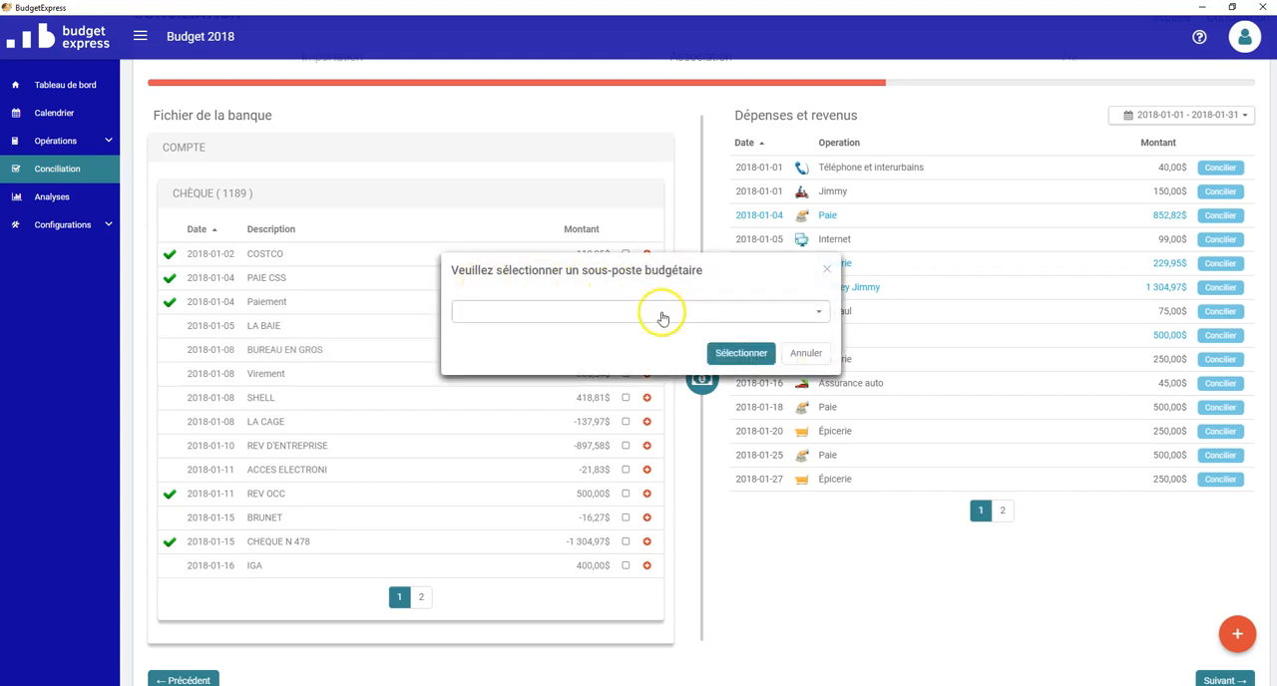
{"action": "left_click", "coordinate": [663, 318]}
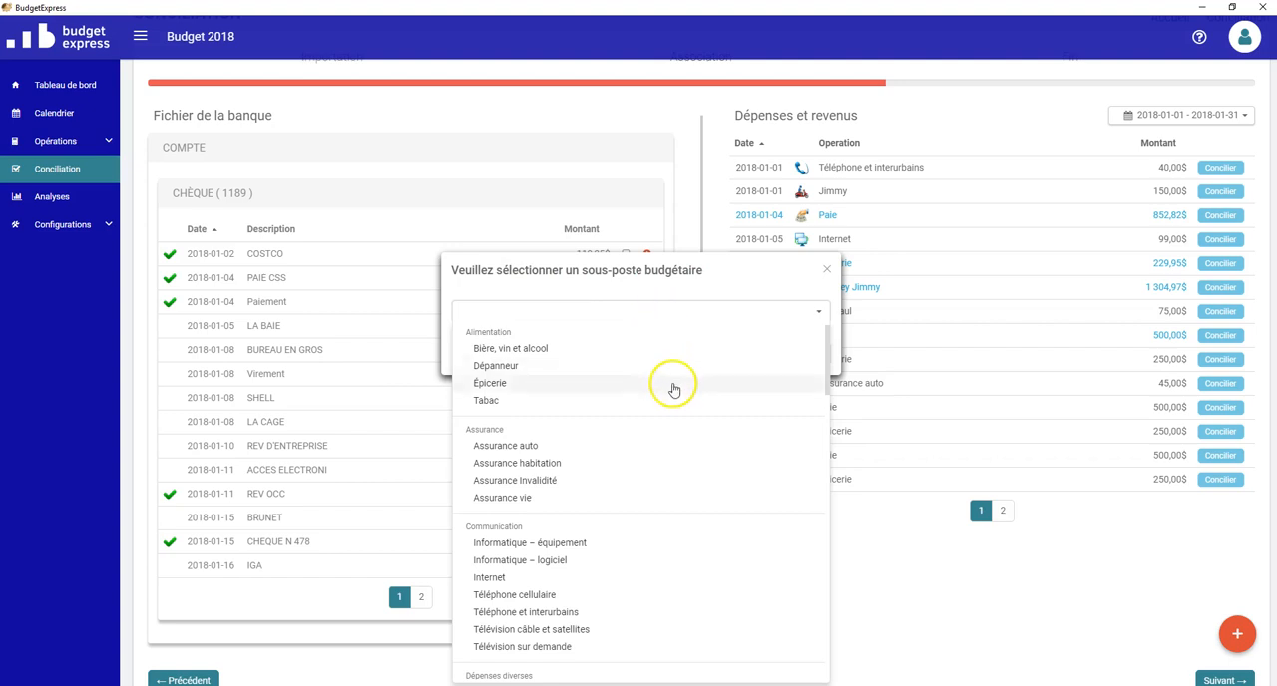
{"action": "scroll", "coordinate": [666, 394], "scroll_direction": "down", "scroll_amount": 5}
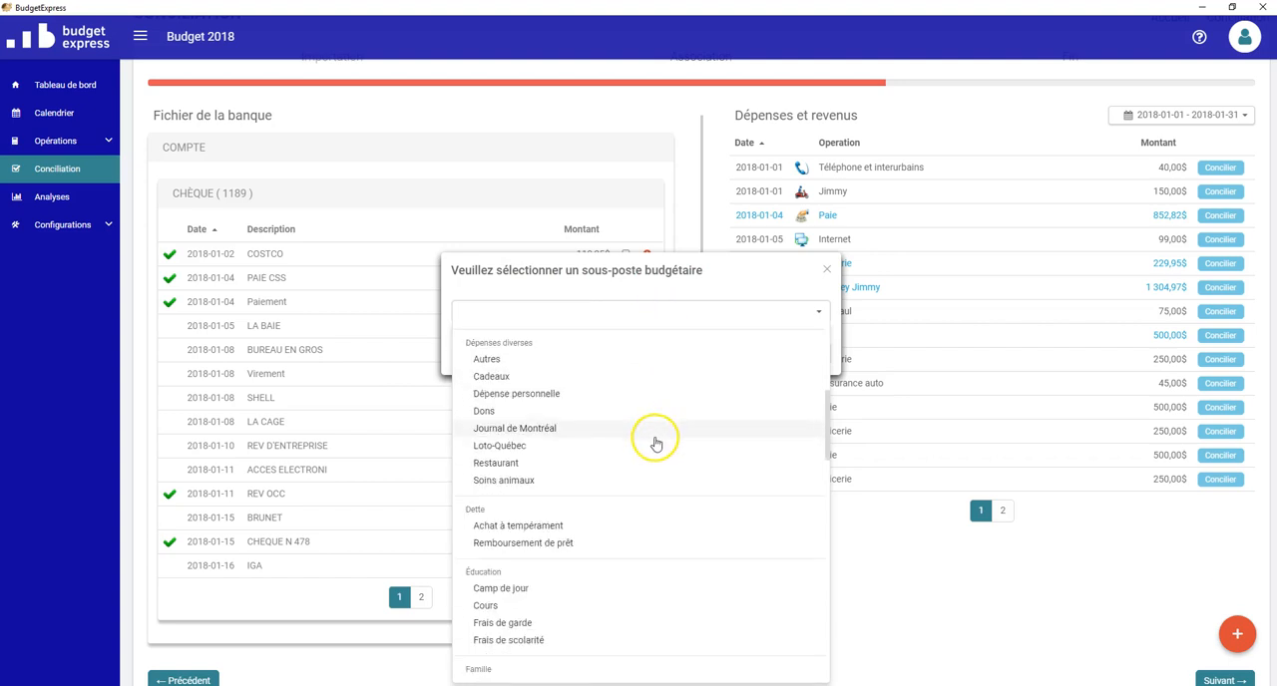
{"action": "scroll", "coordinate": [654, 446], "scroll_direction": "down", "scroll_amount": 10}
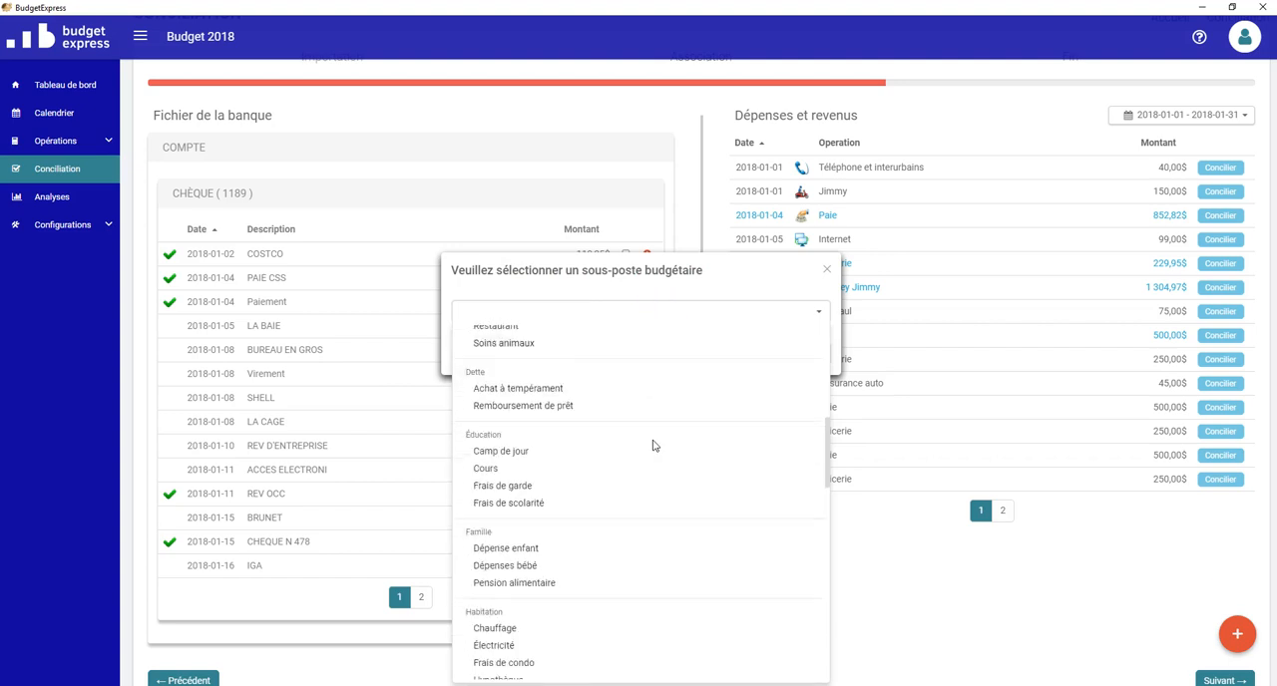
{"action": "scroll", "coordinate": [654, 448], "scroll_direction": "down", "scroll_amount": 3}
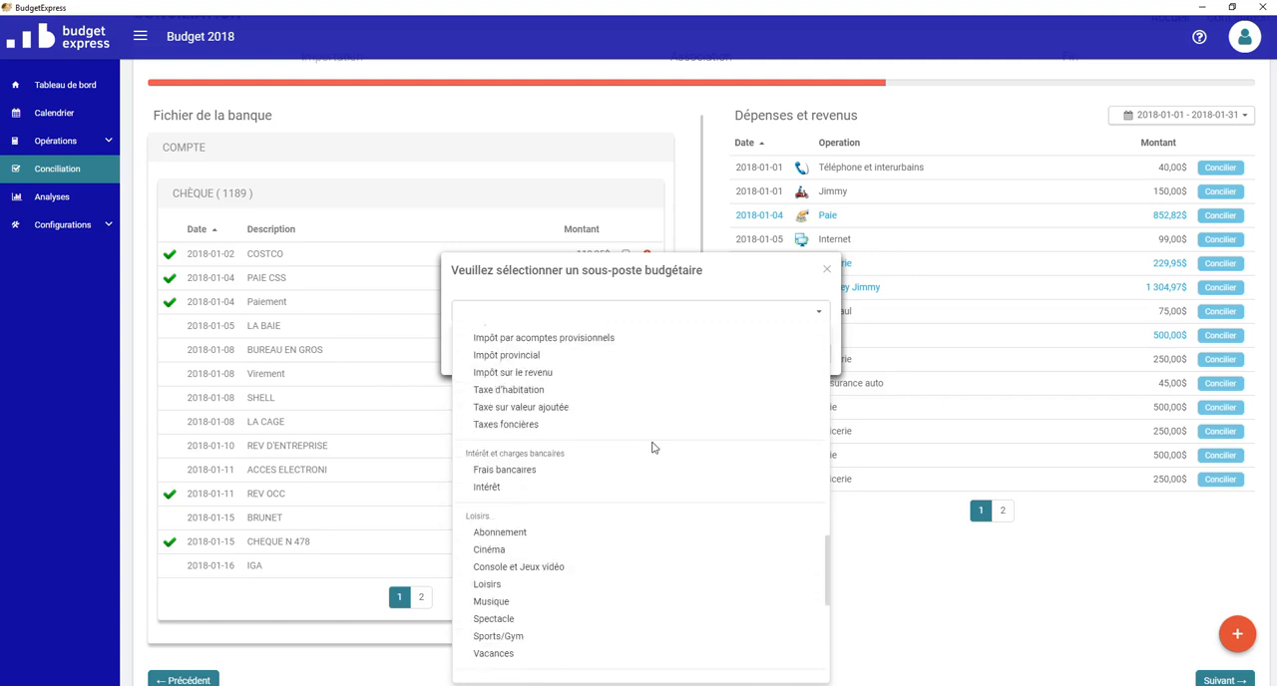
{"action": "scroll", "coordinate": [654, 448], "scroll_direction": "down", "scroll_amount": 1}
{"action": "scroll", "coordinate": [653, 448], "scroll_direction": "up", "scroll_amount": 6}
{"action": "scroll", "coordinate": [649, 455], "scroll_direction": "up", "scroll_amount": 2}
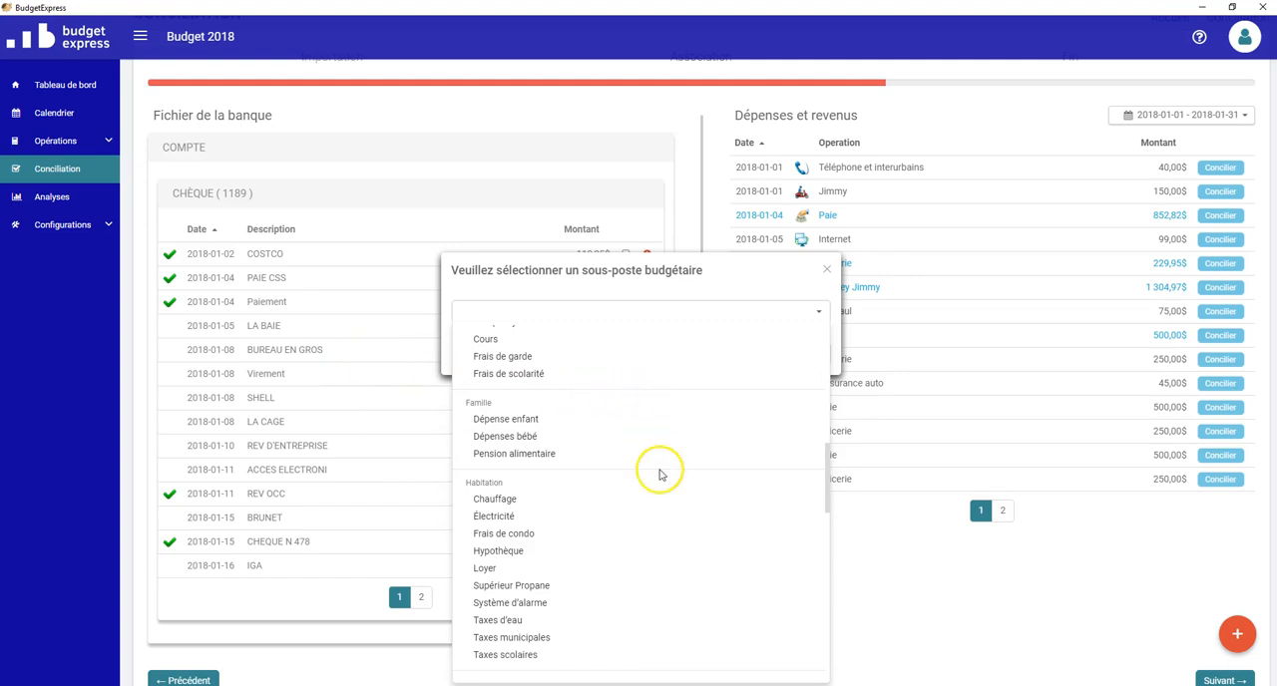
{"action": "scroll", "coordinate": [658, 469], "scroll_direction": "up", "scroll_amount": 1}
{"action": "left_click", "coordinate": [824, 274]}
{"action": "left_click", "coordinate": [826, 272]}
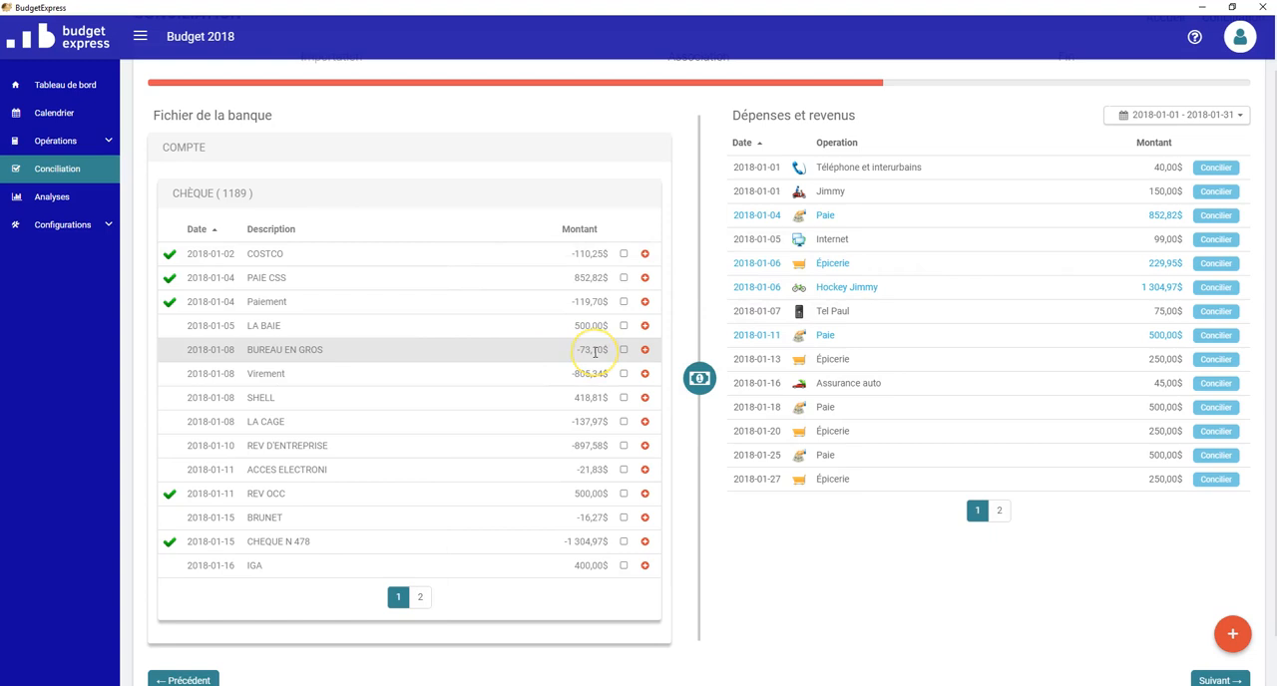
Step: Examine the income sub-items available for a one-time operation from the LA BAIE transaction
{"action": "left_click", "coordinate": [645, 326]}
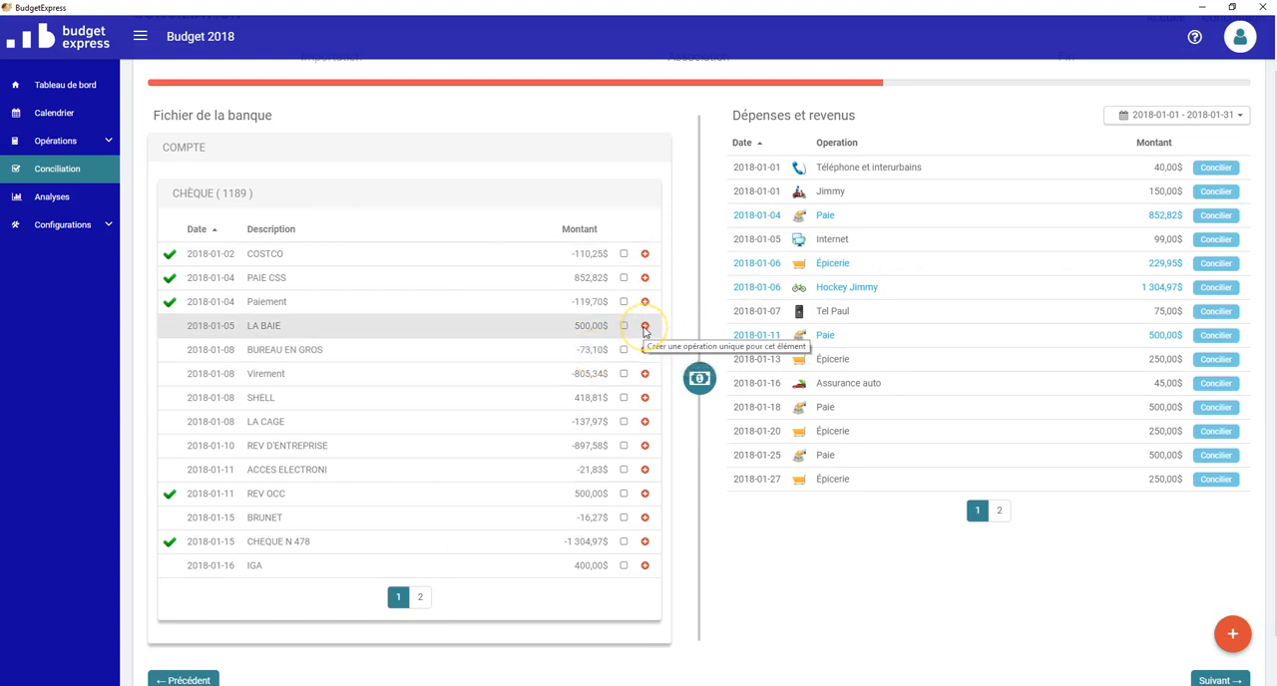
{"action": "left_click", "coordinate": [646, 329]}
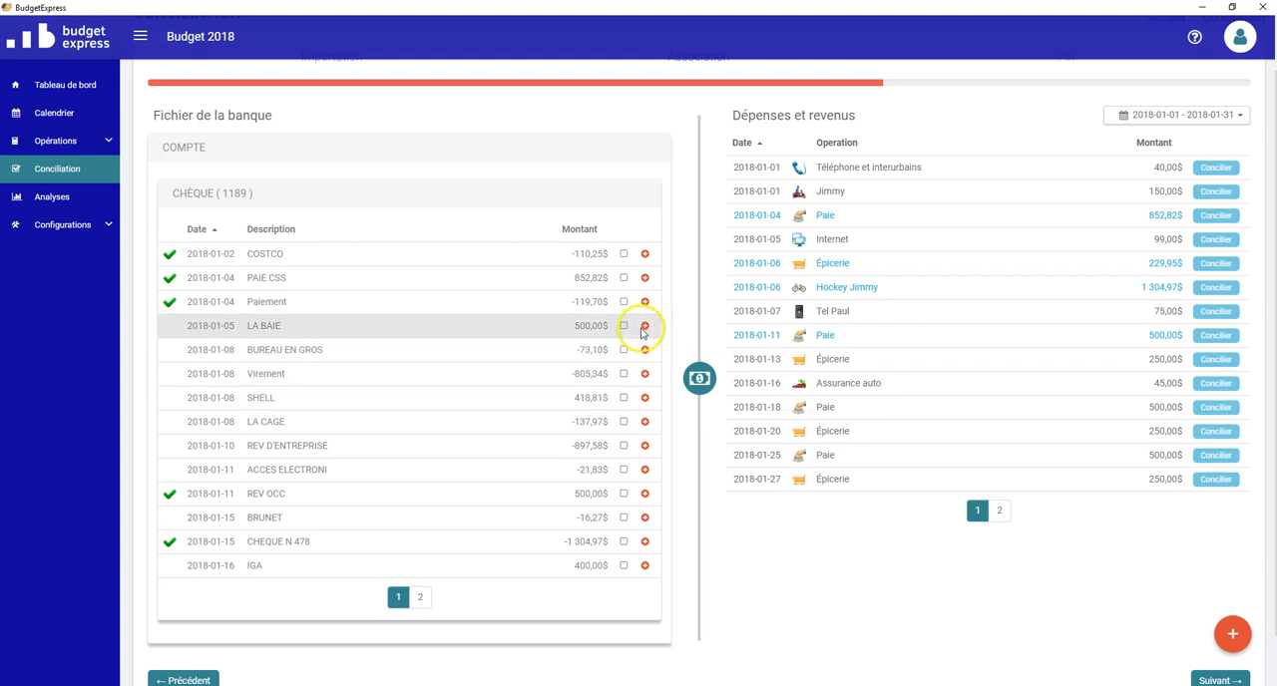
{"action": "left_click", "coordinate": [649, 313]}
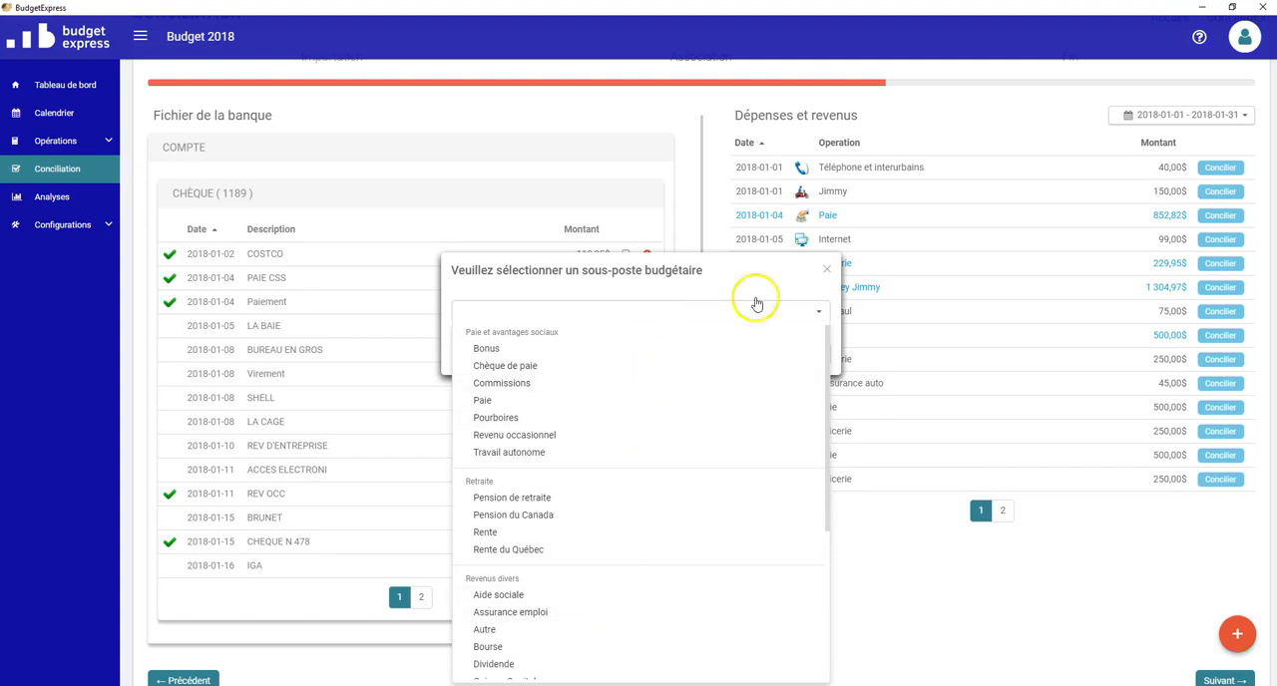
{"action": "left_click", "coordinate": [827, 270]}
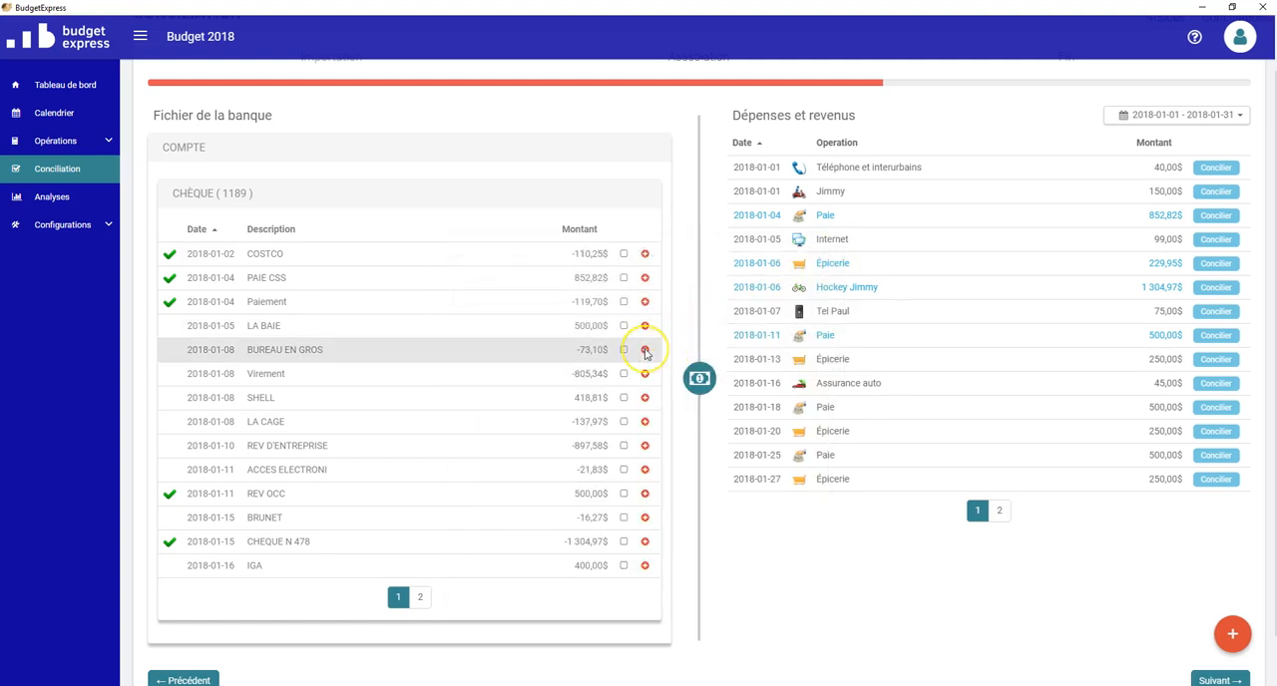
Step: Create a one-time operation from the BUREAU EN GROS transaction under the sub-item Informatique – logiciel
{"action": "left_click", "coordinate": [645, 351]}
{"action": "left_click", "coordinate": [649, 315]}
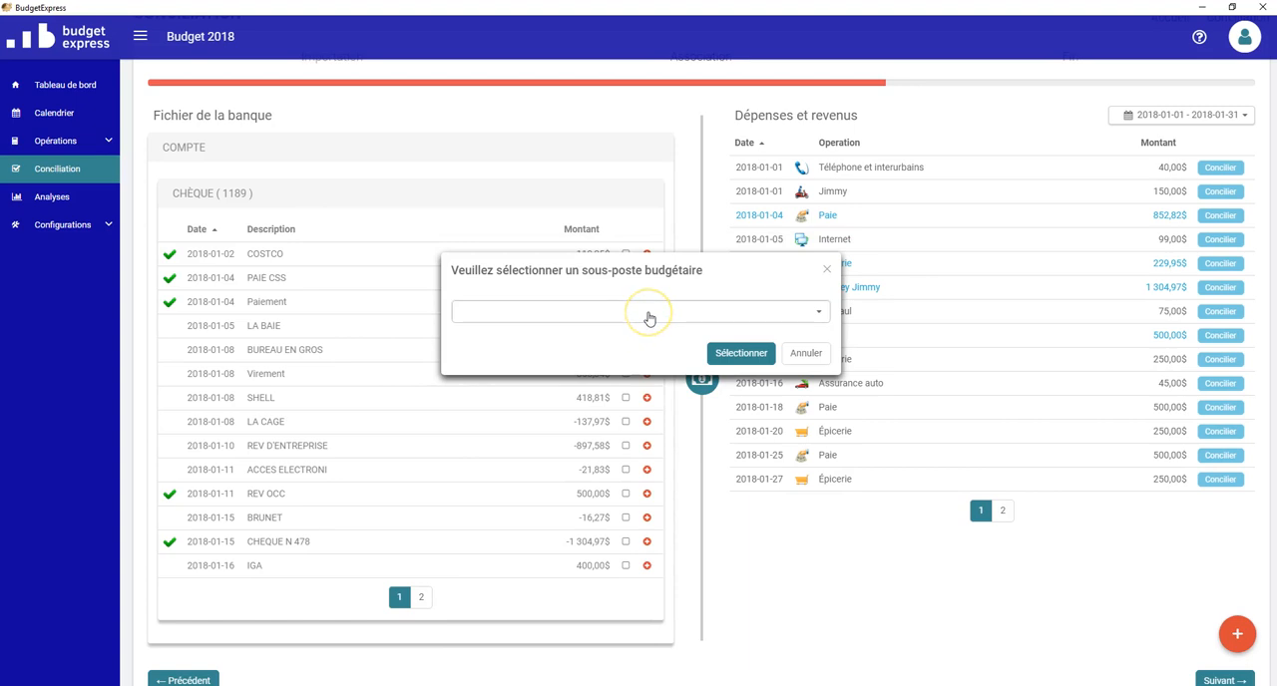
{"action": "left_click", "coordinate": [648, 317]}
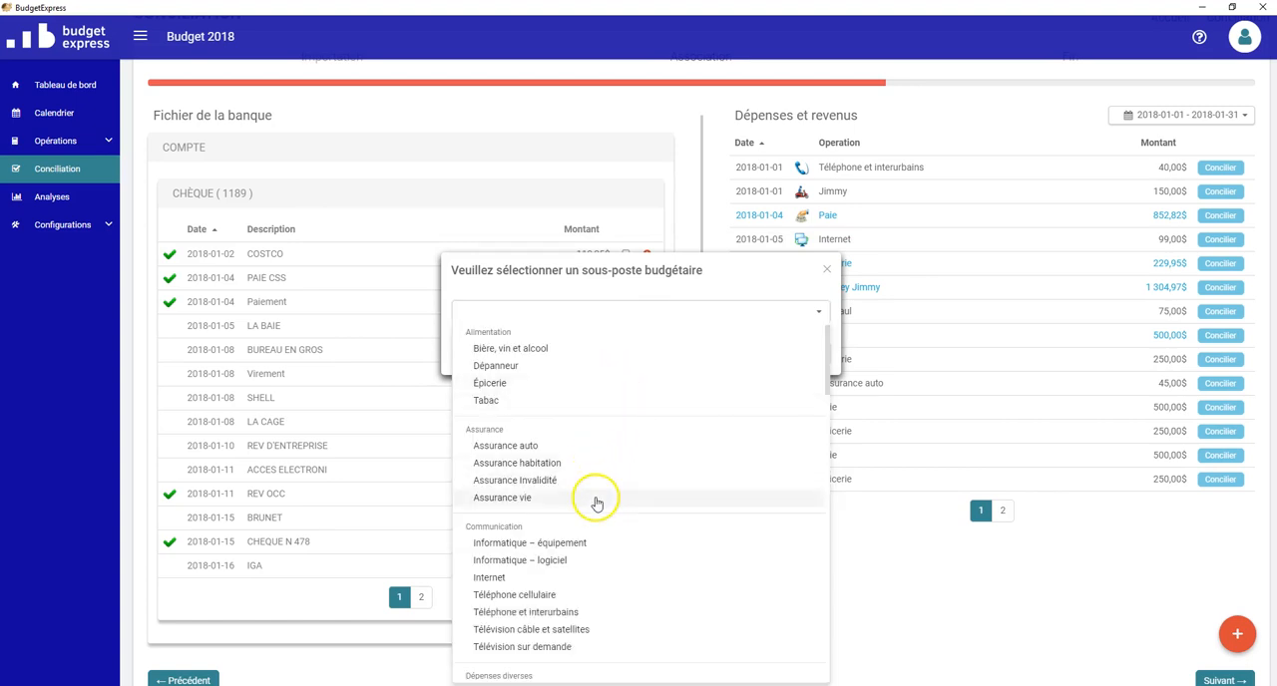
{"action": "scroll", "coordinate": [559, 498], "scroll_direction": "down", "scroll_amount": 1}
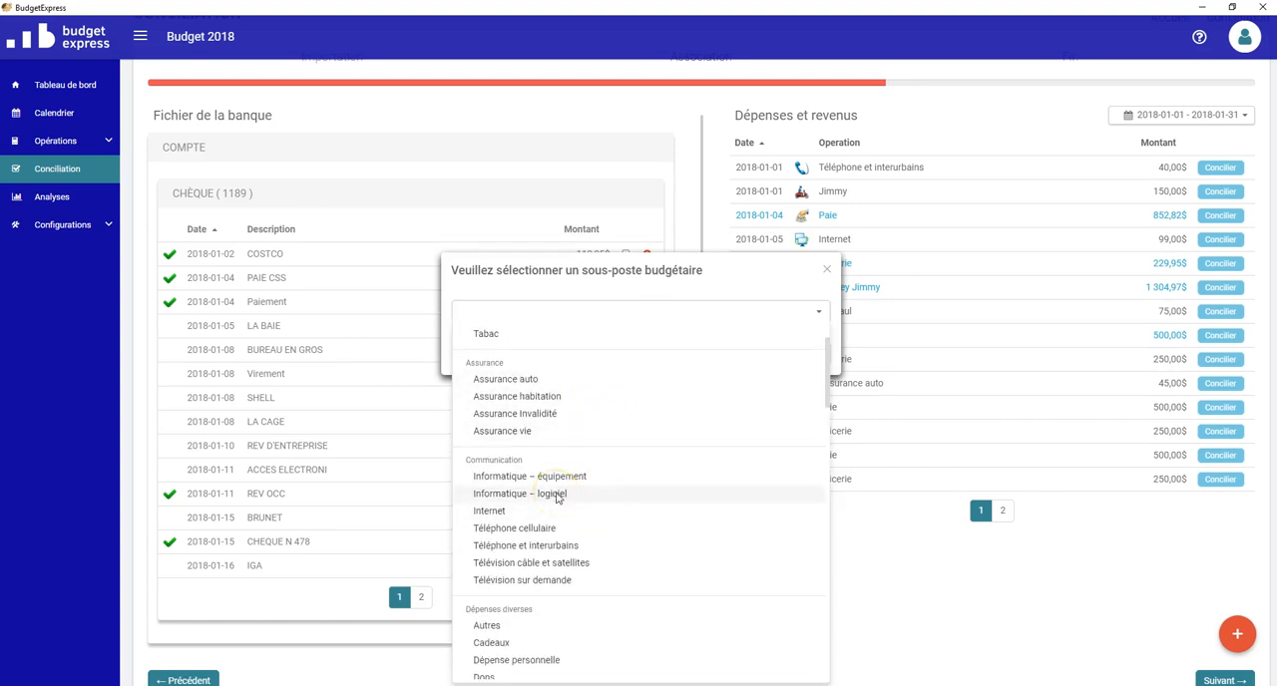
{"action": "left_click", "coordinate": [557, 496]}
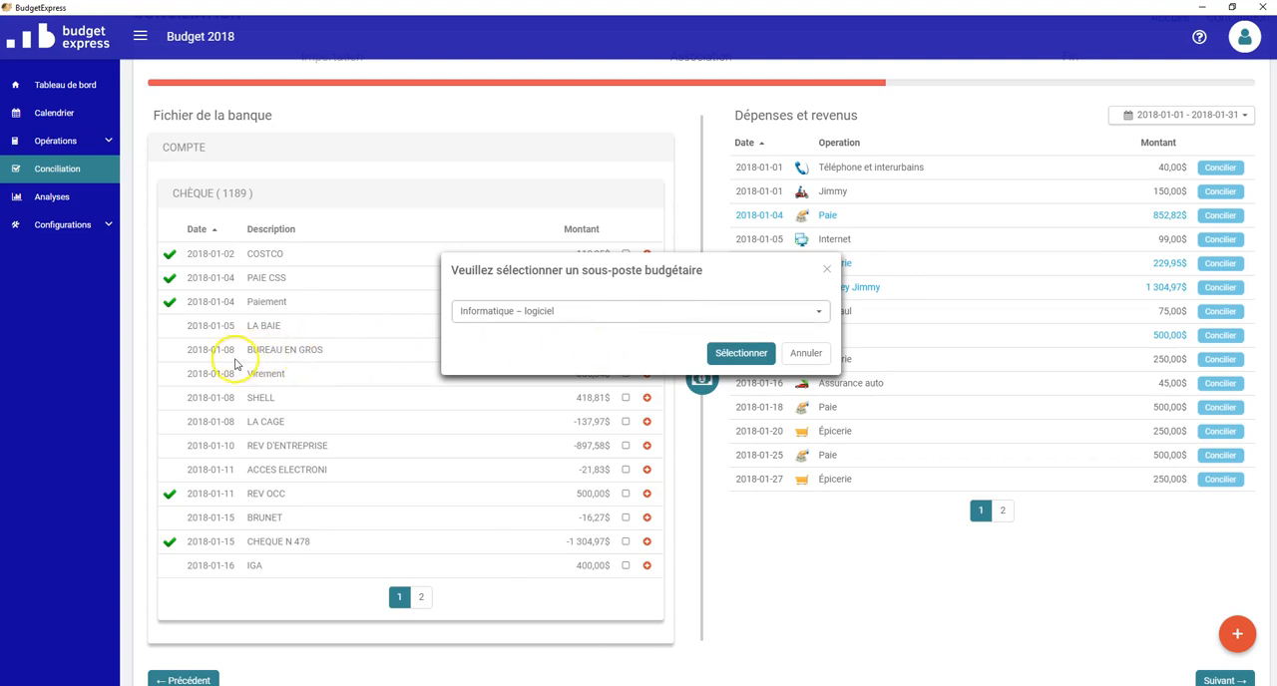
{"action": "left_click", "coordinate": [726, 353]}
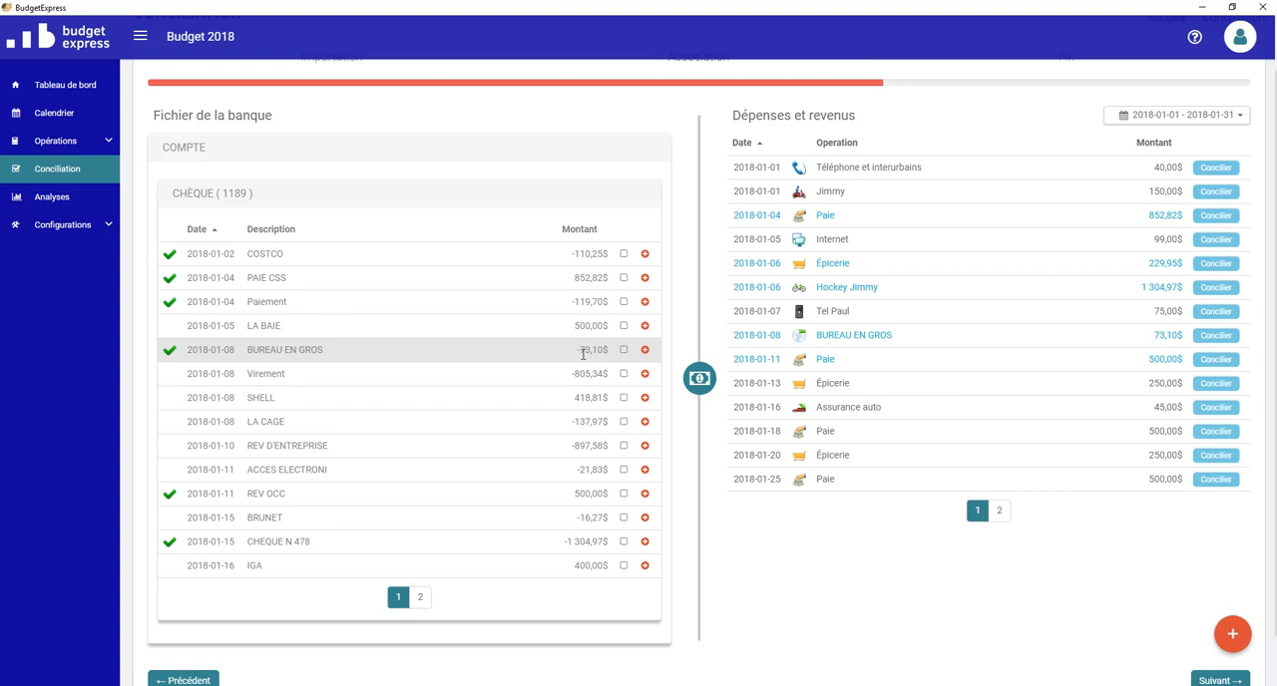
{"action": "left_click", "coordinate": [1000, 515]}
{"action": "left_click", "coordinate": [979, 343]}
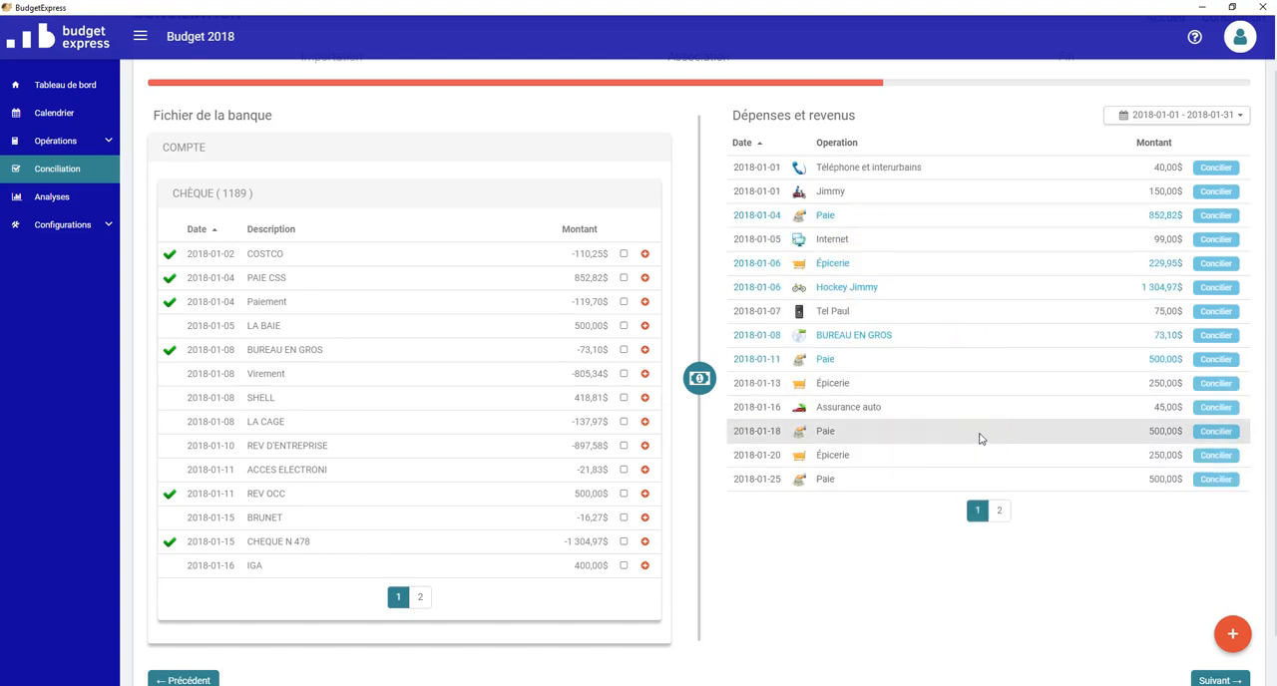
{"action": "left_click", "coordinate": [1047, 477]}
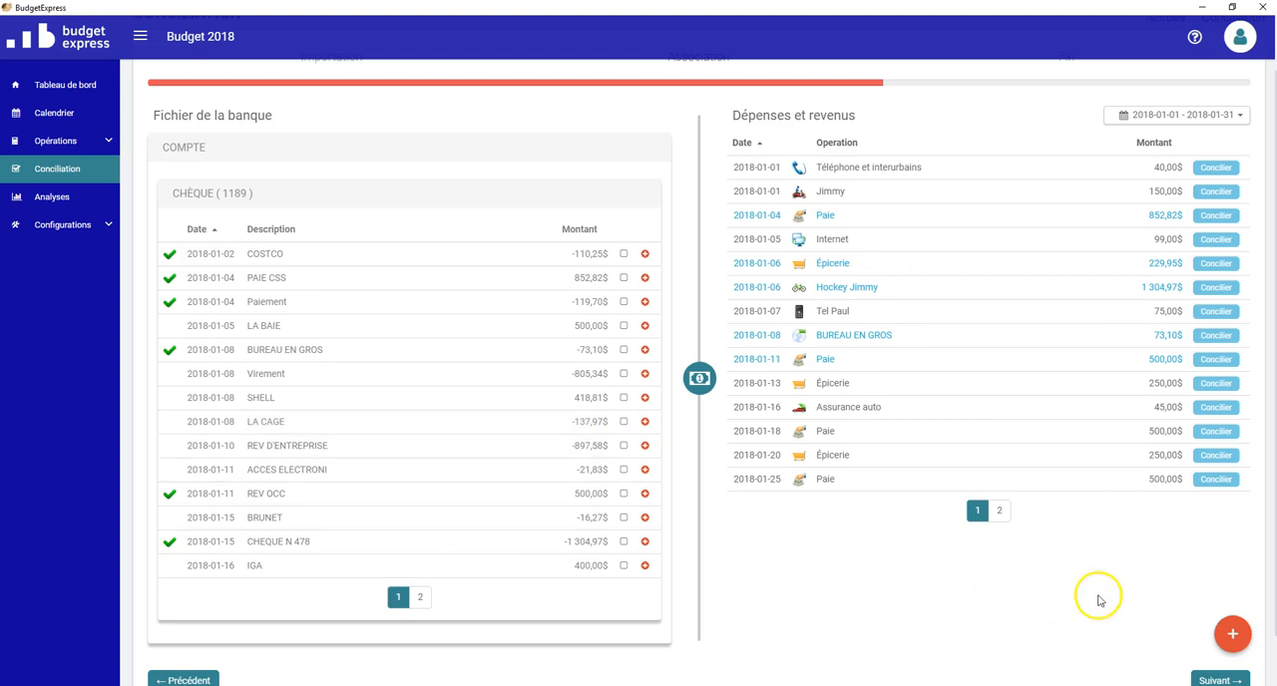
Step: Start a new expense with the budget sub-item Restaurant and an amount of 100 $
{"action": "left_click", "coordinate": [1232, 637]}
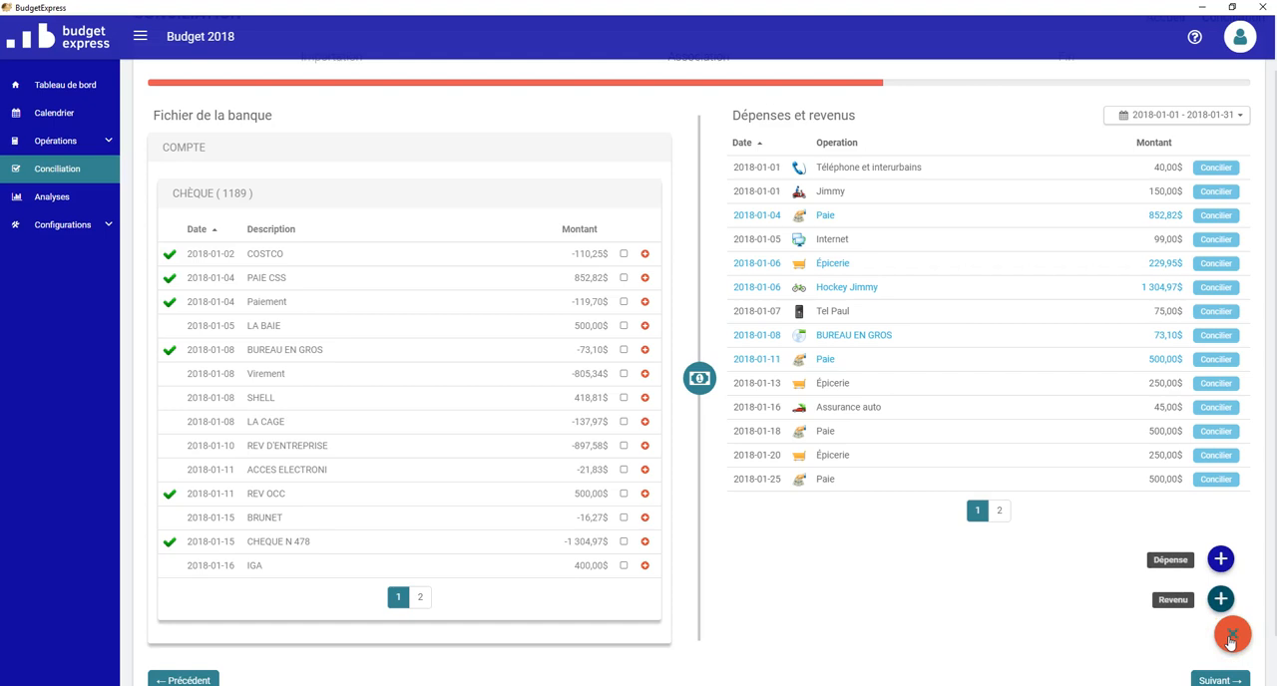
{"action": "left_click", "coordinate": [1219, 564]}
{"action": "left_click", "coordinate": [1220, 564]}
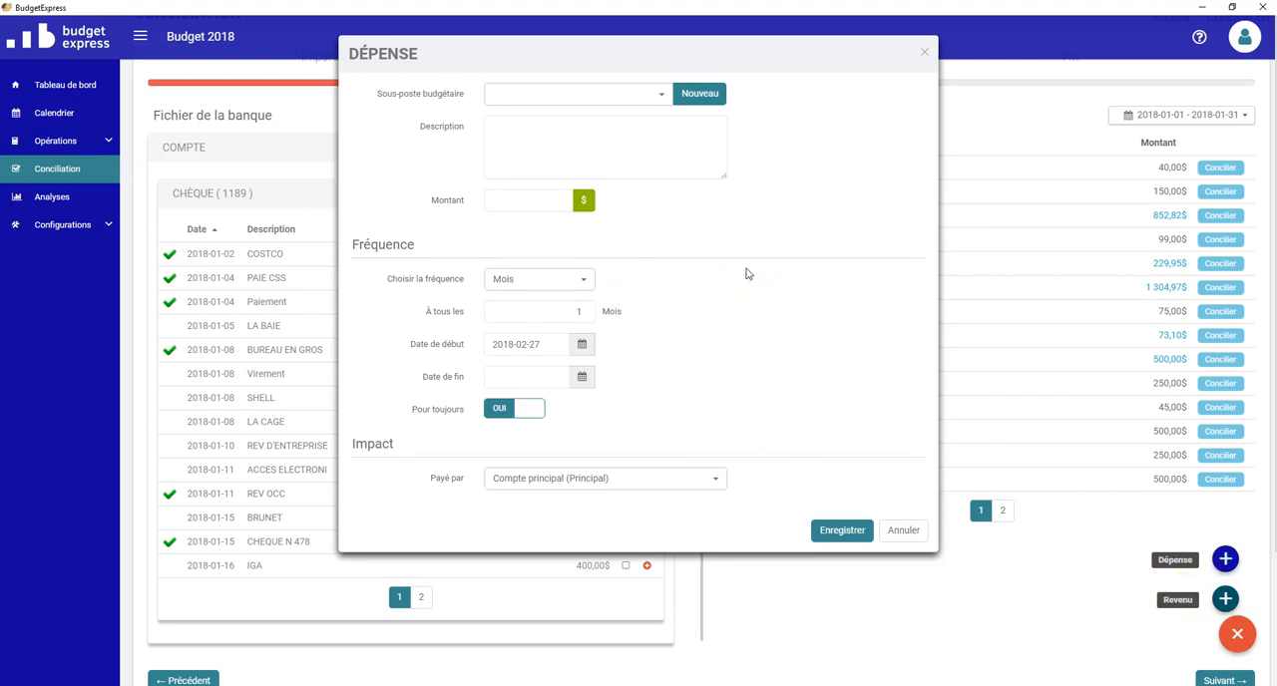
{"action": "left_click", "coordinate": [660, 97]}
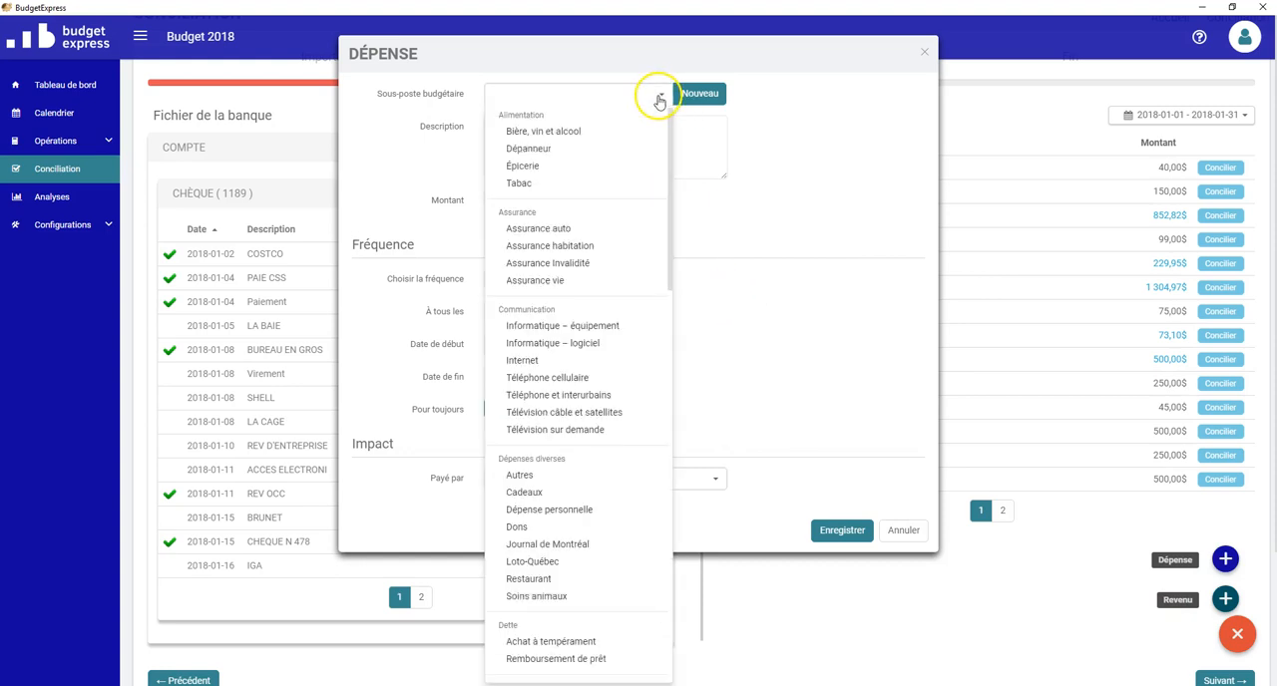
{"action": "scroll", "coordinate": [581, 414], "scroll_direction": "down", "scroll_amount": 1}
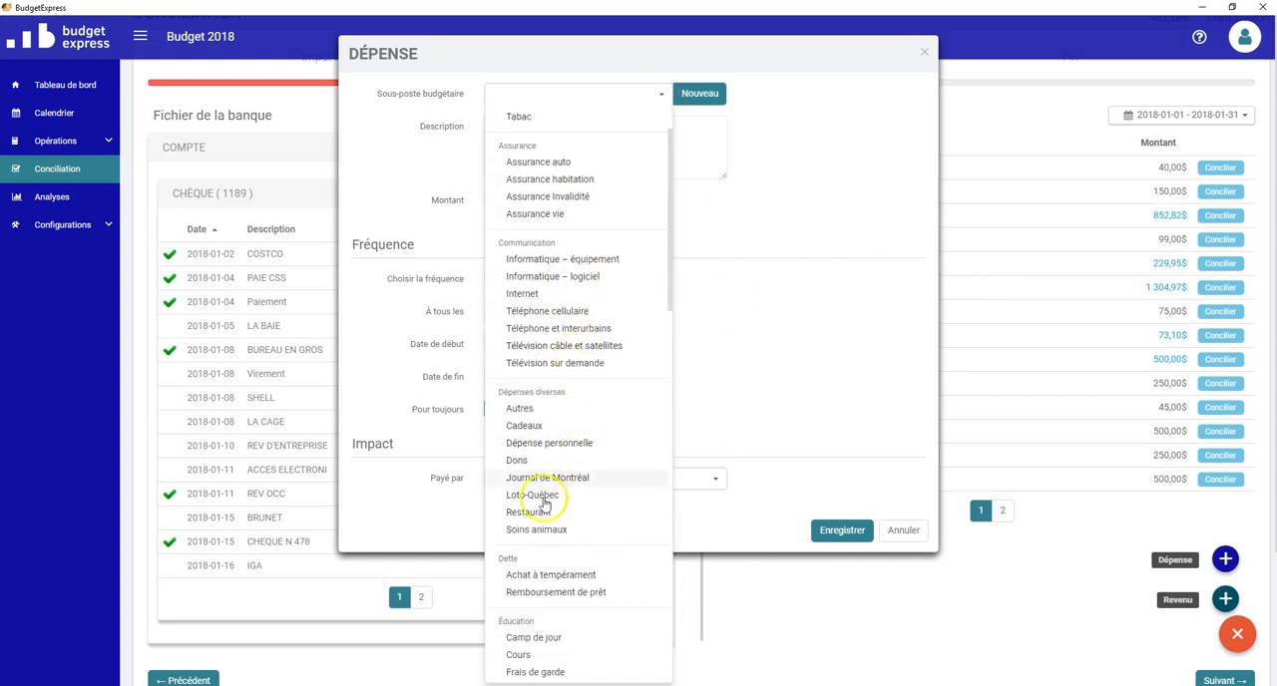
{"action": "left_click", "coordinate": [548, 512]}
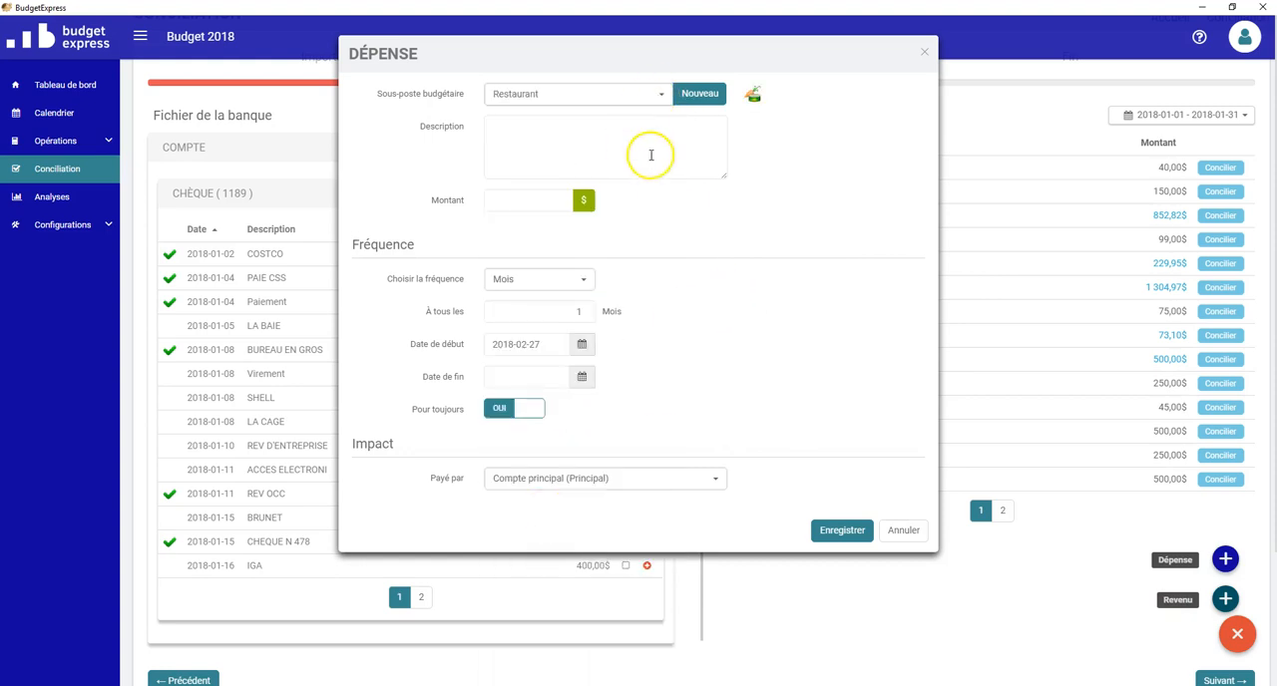
{"action": "left_click", "coordinate": [546, 210]}
{"action": "type", "text": "100"}
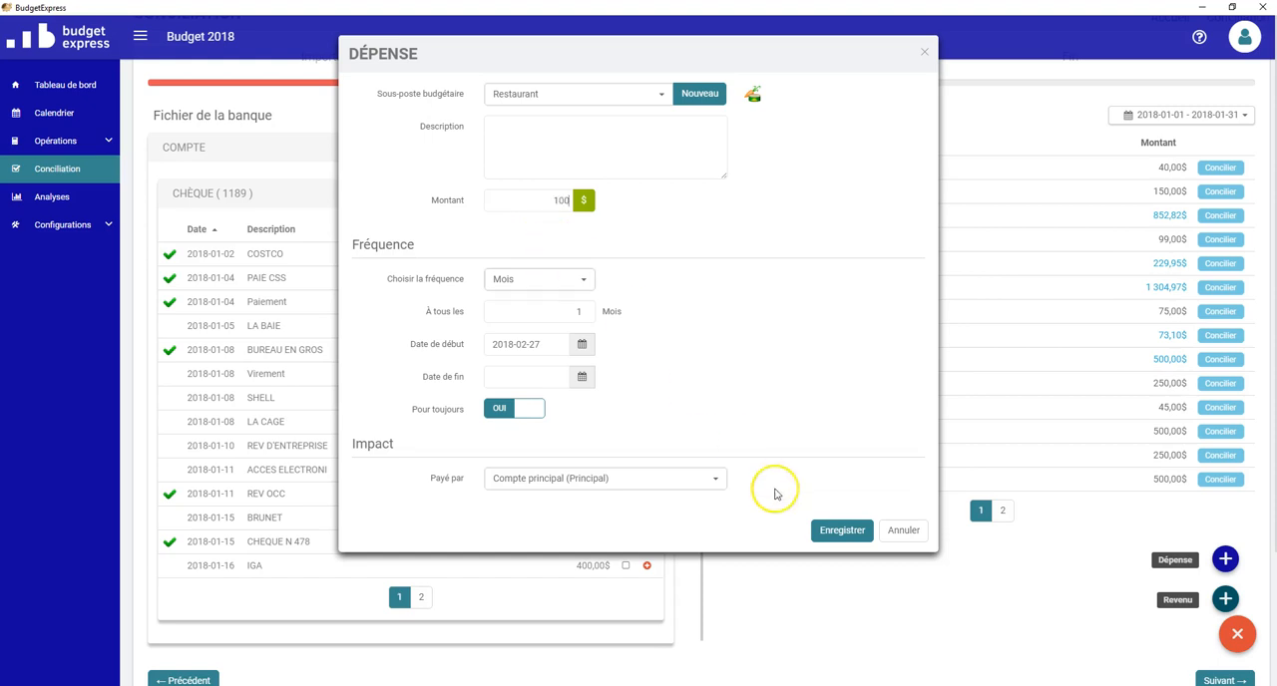
Step: Set the Restaurant expense's start date to 2018-01-01, have it paid by visa, and save it
{"action": "left_click", "coordinate": [582, 344]}
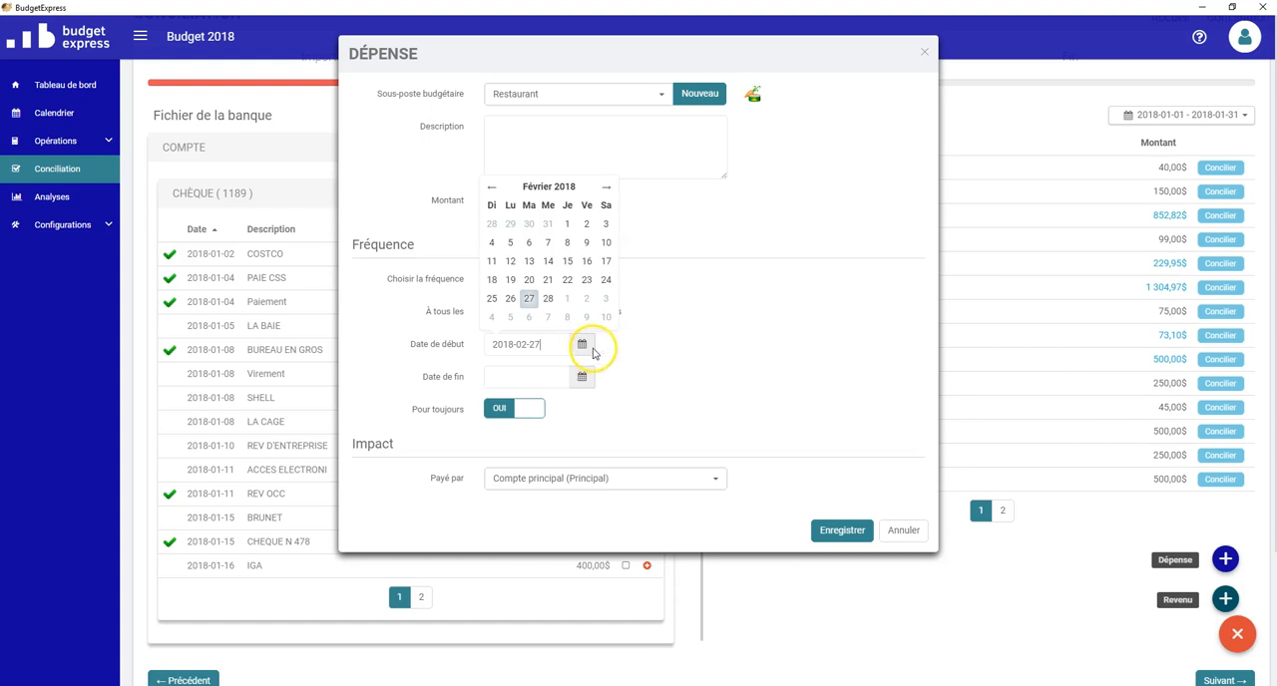
{"action": "left_click", "coordinate": [492, 187]}
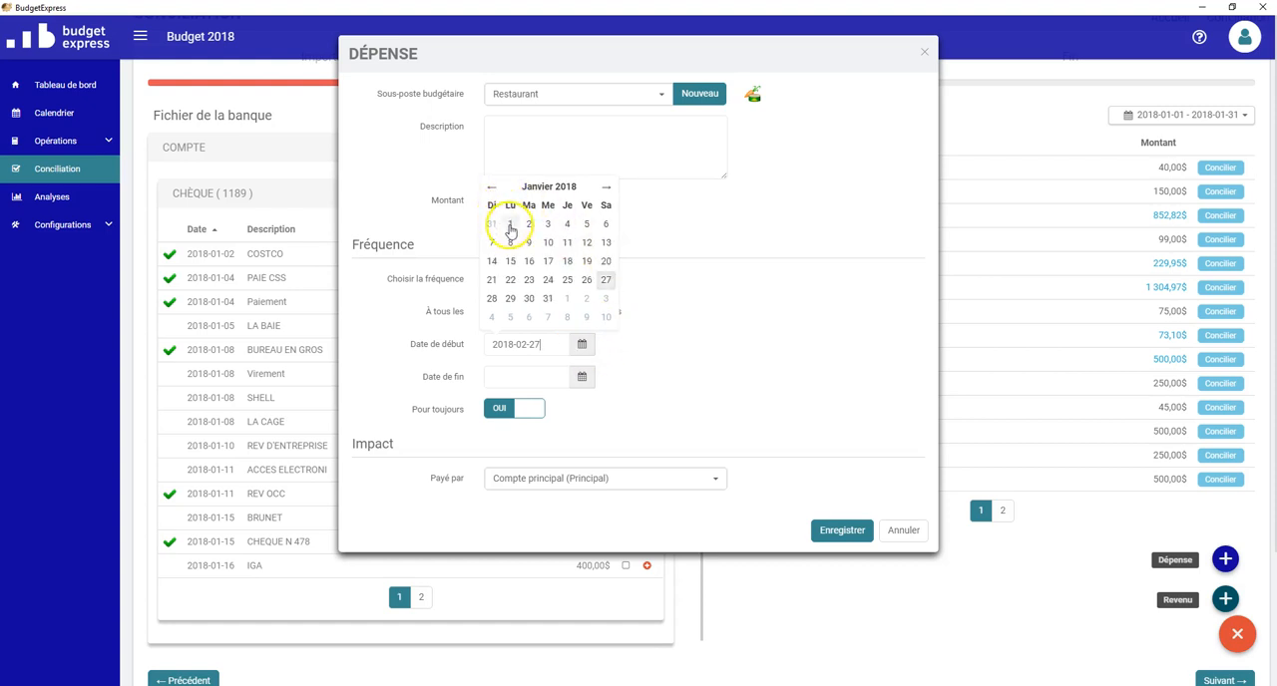
{"action": "left_click", "coordinate": [510, 223]}
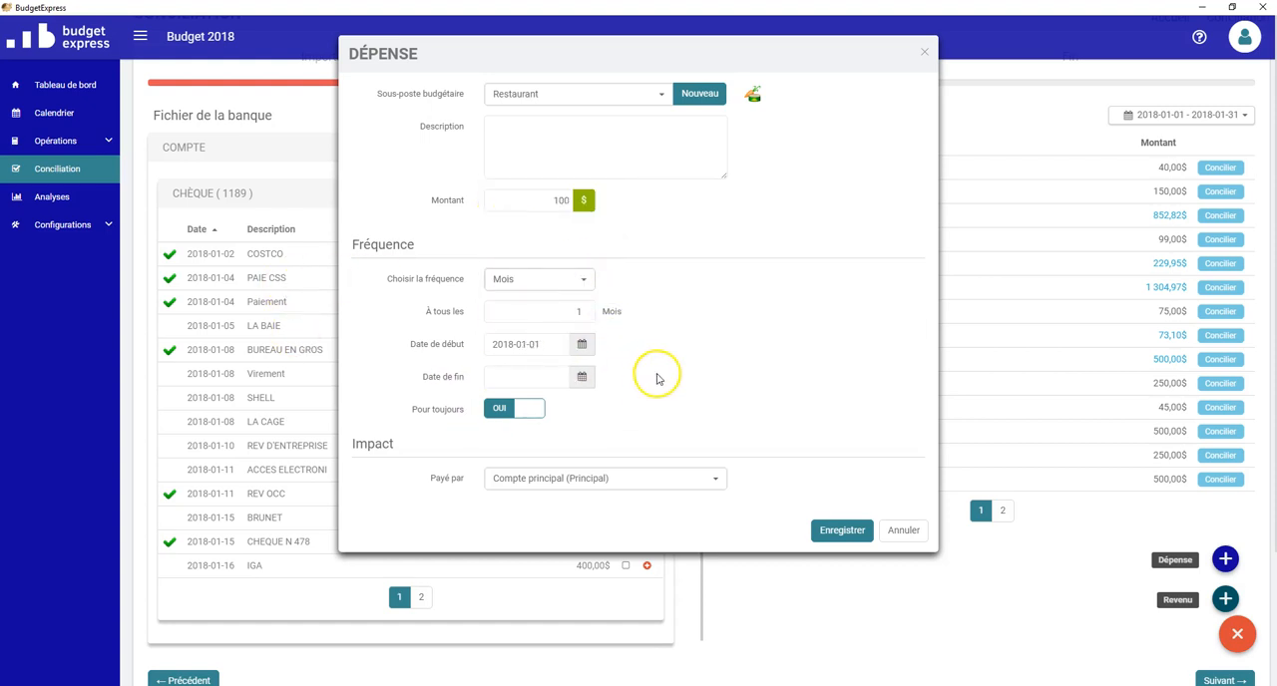
{"action": "left_click", "coordinate": [617, 489]}
{"action": "left_click", "coordinate": [523, 597]}
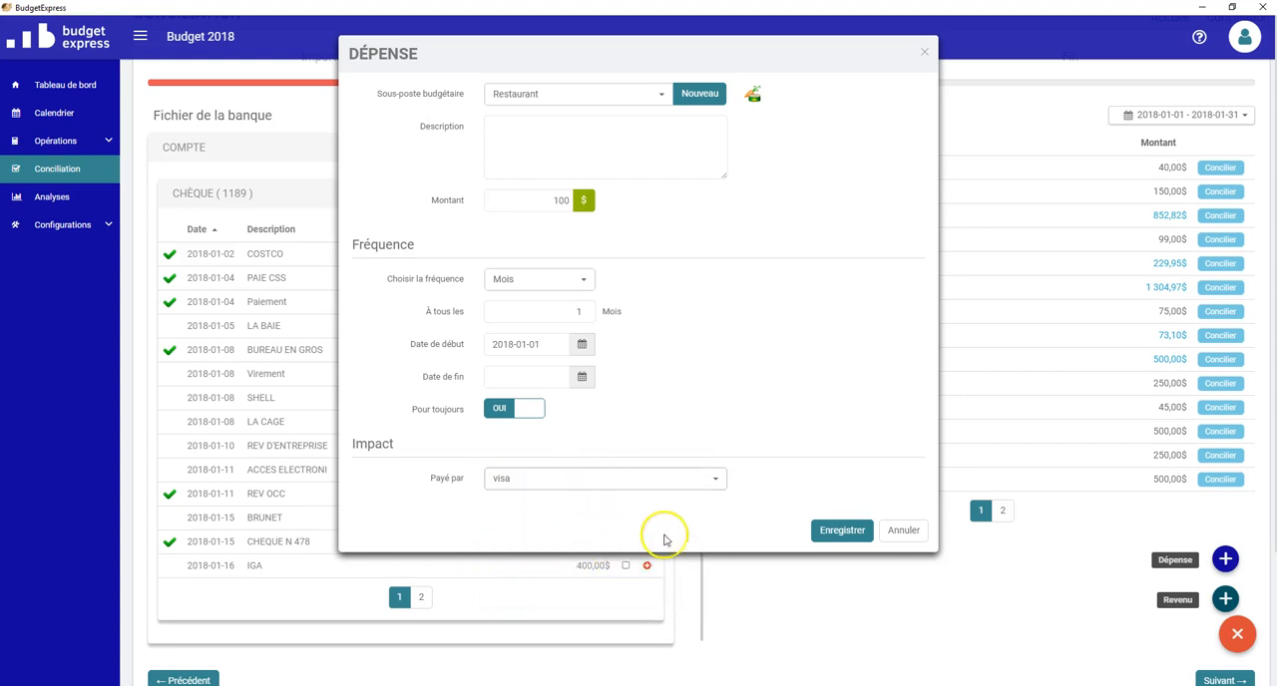
{"action": "left_click", "coordinate": [831, 532]}
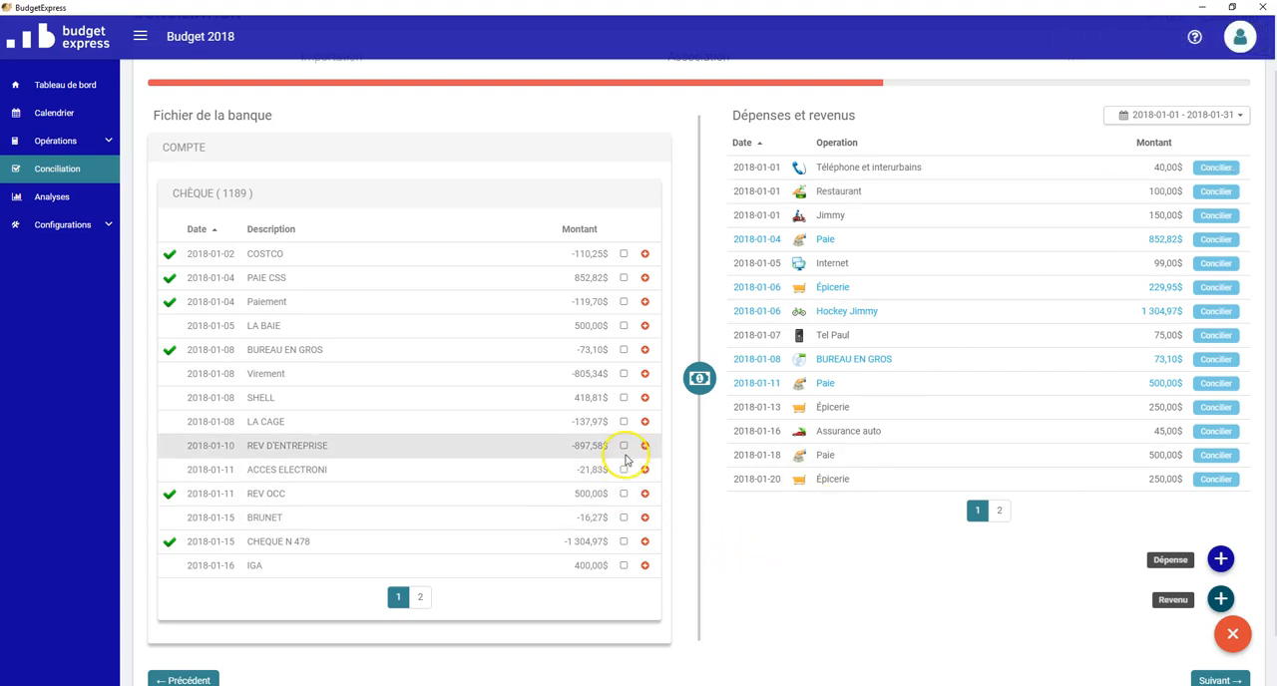
Step: Reconcile the LA CAGE bank transaction with the planned Restaurant expense of 2018-01-01
{"action": "left_click", "coordinate": [623, 422]}
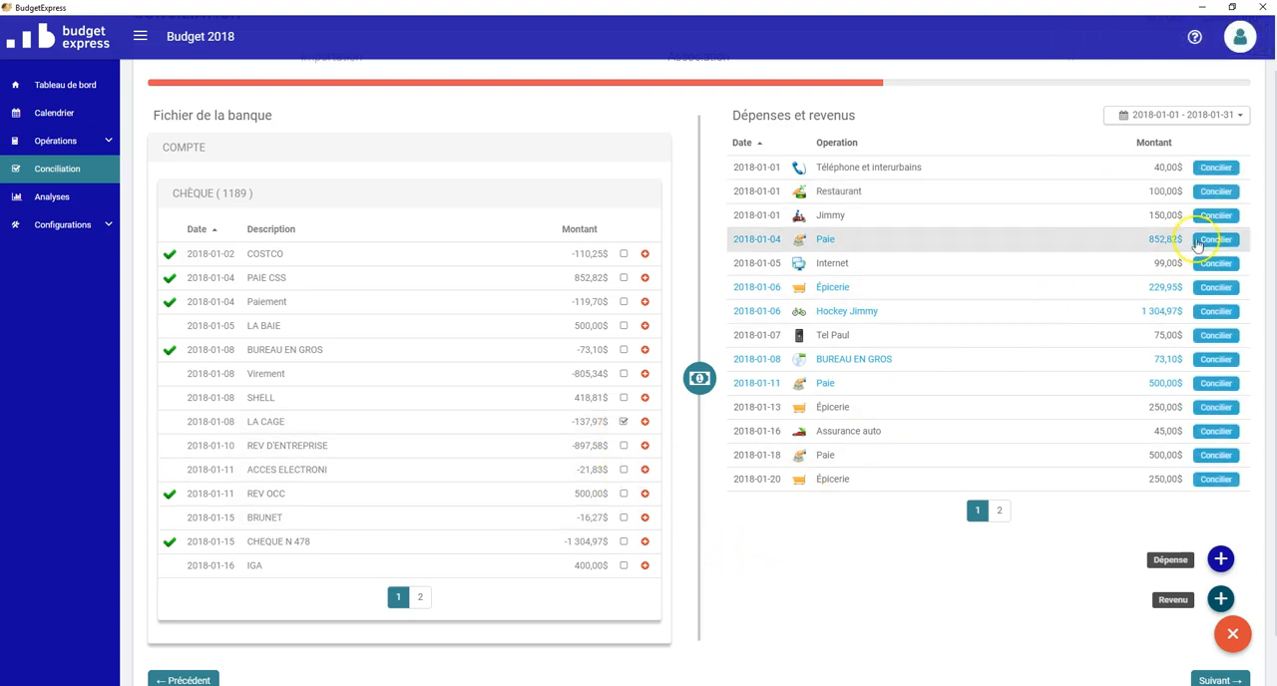
{"action": "left_click", "coordinate": [1237, 192]}
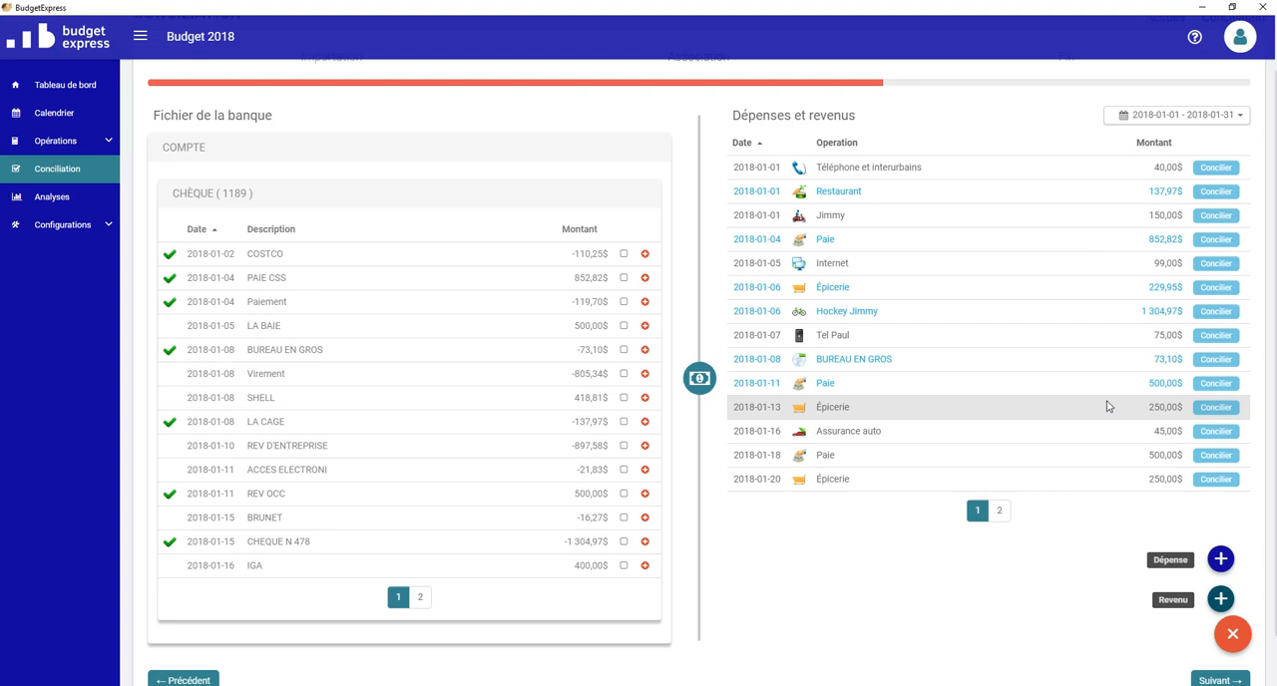
{"action": "left_click", "coordinate": [1205, 387]}
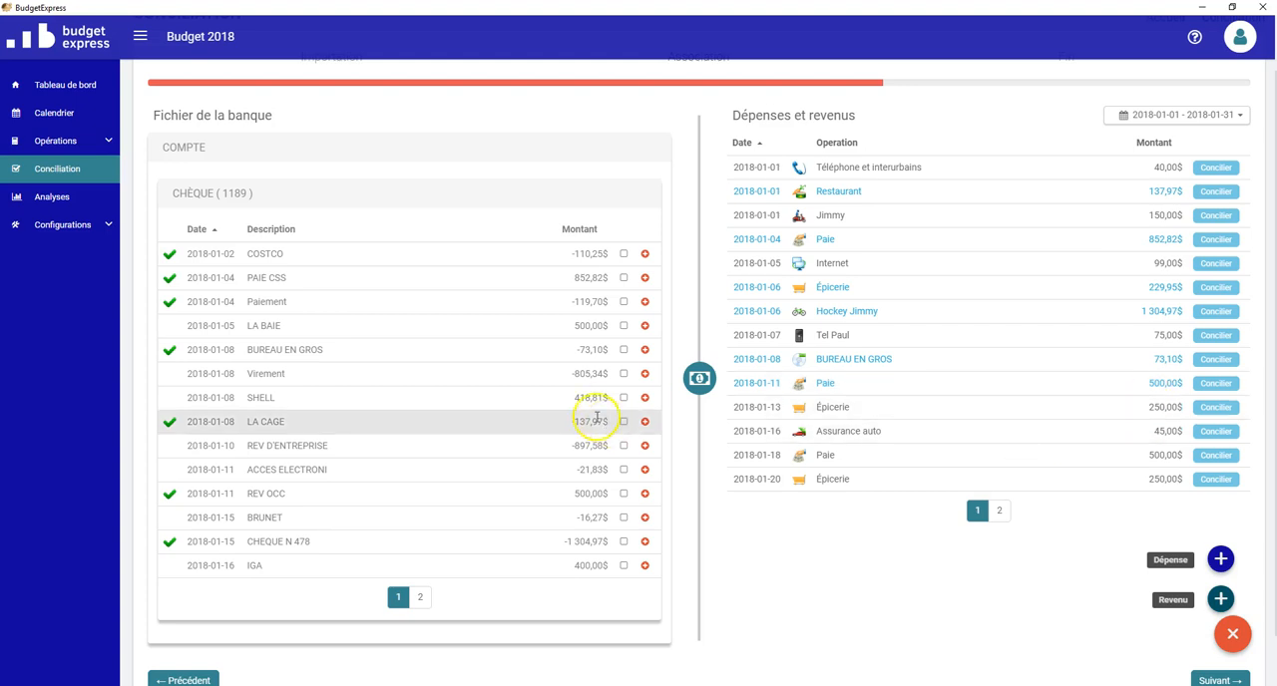
{"action": "left_click", "coordinate": [78, 117]}
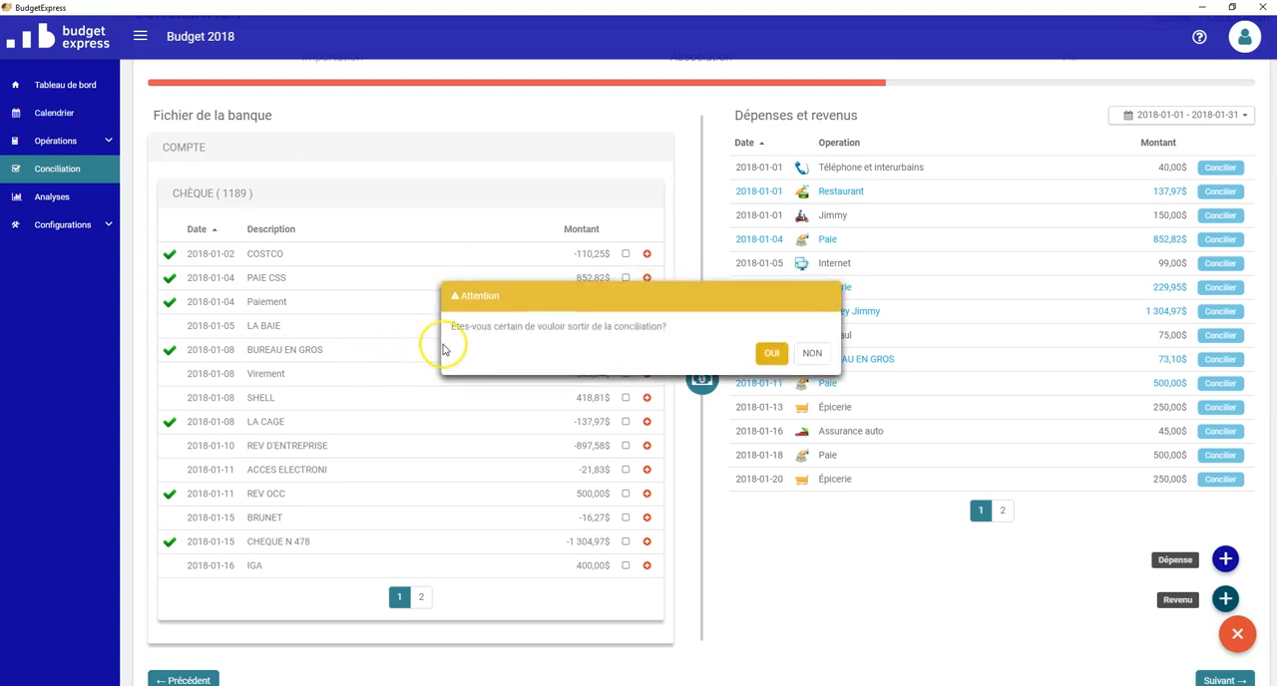
{"action": "left_click", "coordinate": [696, 342]}
{"action": "left_click", "coordinate": [813, 353]}
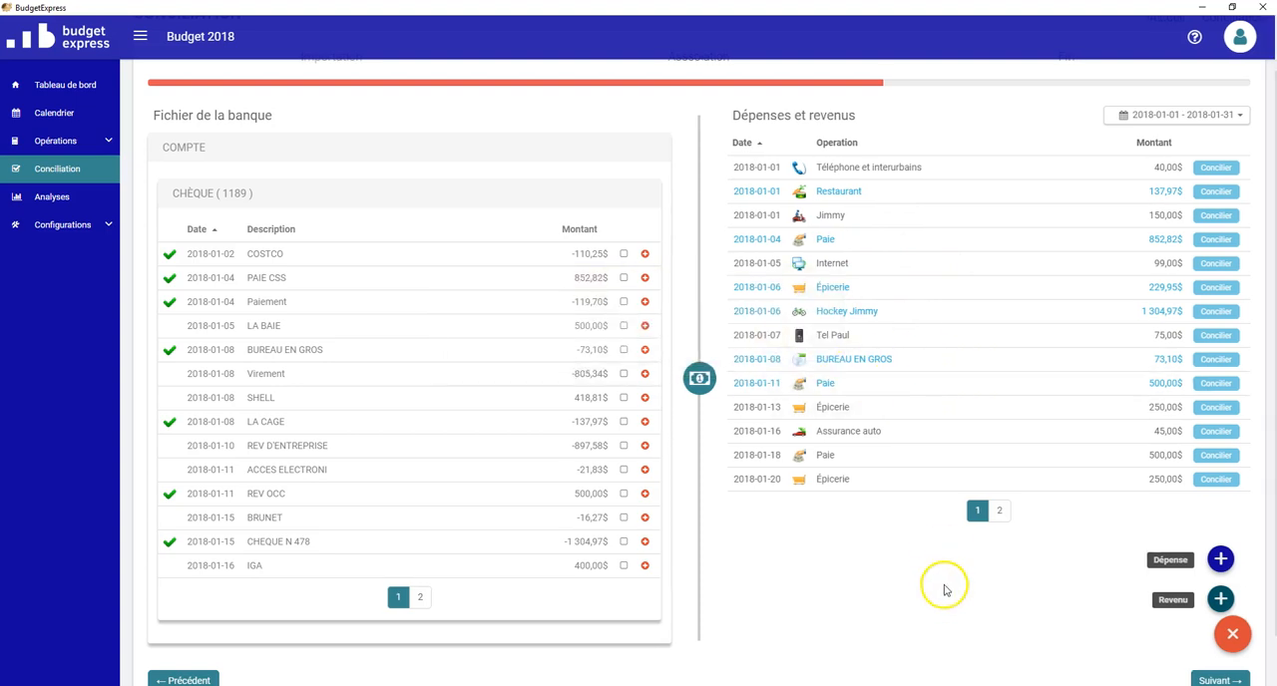
Step: Advance the reconciliation from the Association stage to the final stage, Fin
{"action": "scroll", "coordinate": [945, 590], "scroll_direction": "down", "scroll_amount": 2}
{"action": "left_click", "coordinate": [1221, 615]}
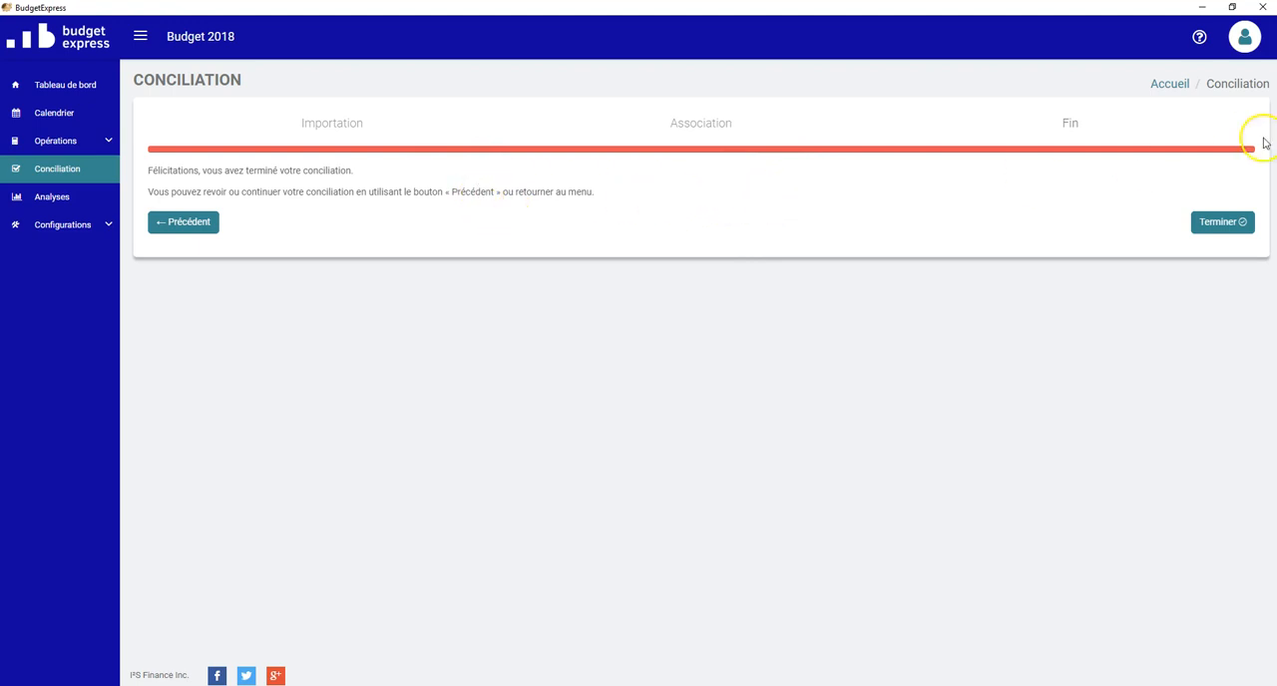
Step: Finish the reconciliation, confirm leaving it, and show January 2018 in the calendar
{"action": "left_click", "coordinate": [1223, 223]}
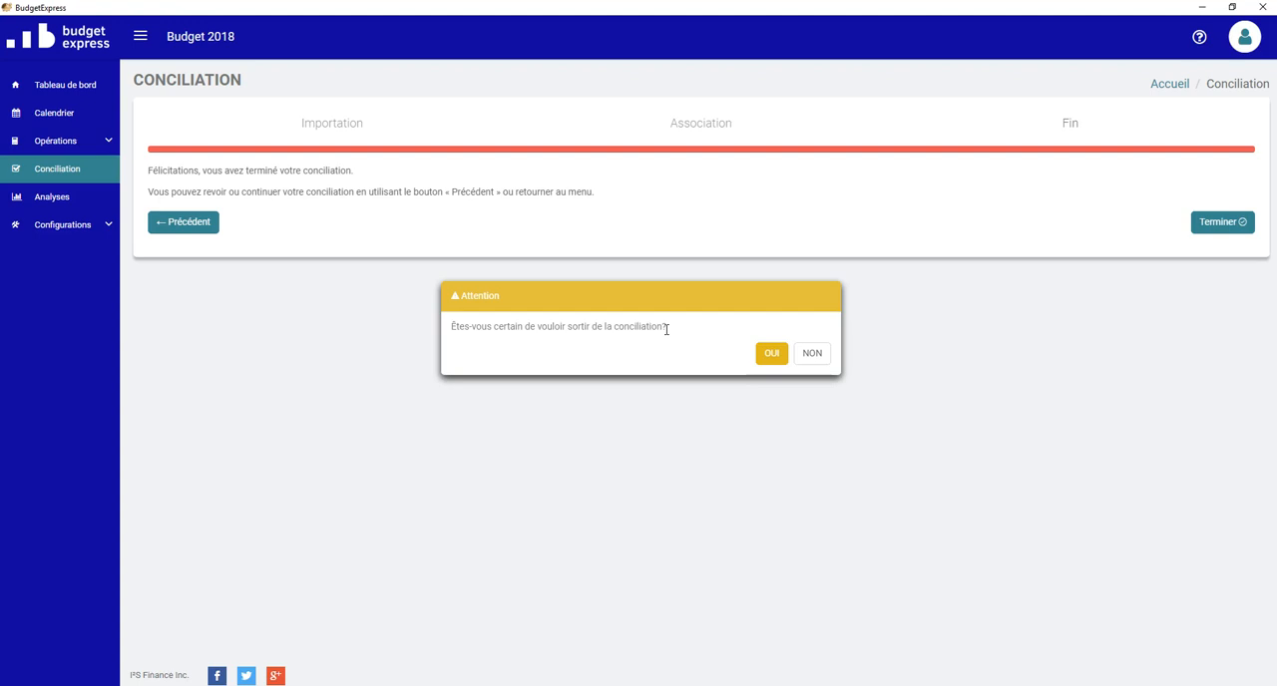
{"action": "left_click", "coordinate": [761, 356]}
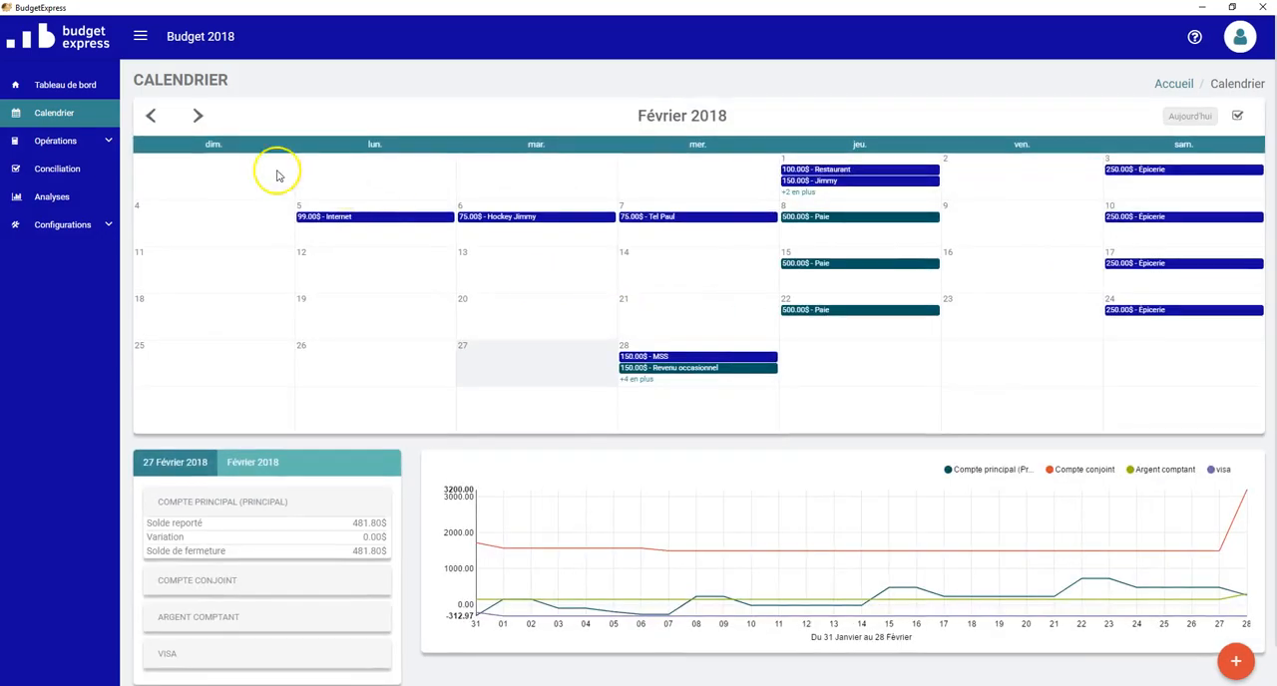
{"action": "left_click", "coordinate": [152, 118]}
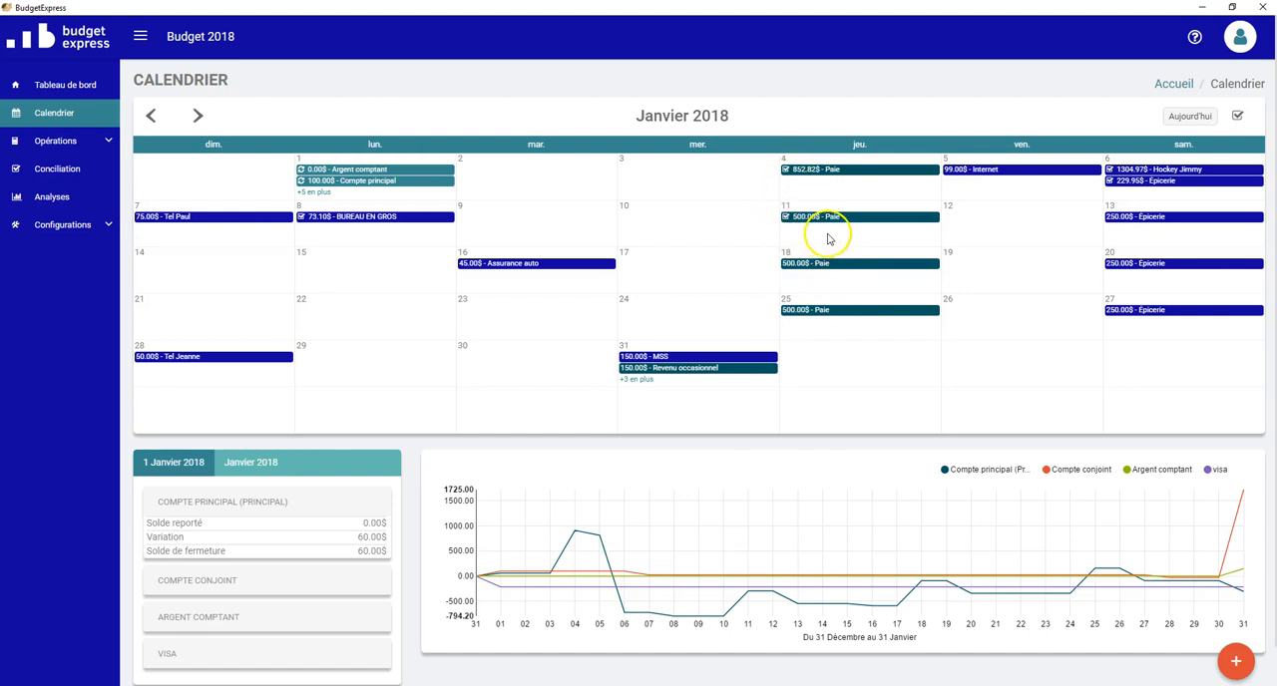
Step: Open the Paie operation of 2018-01-04 and expand its actual income details
{"action": "left_click", "coordinate": [818, 173]}
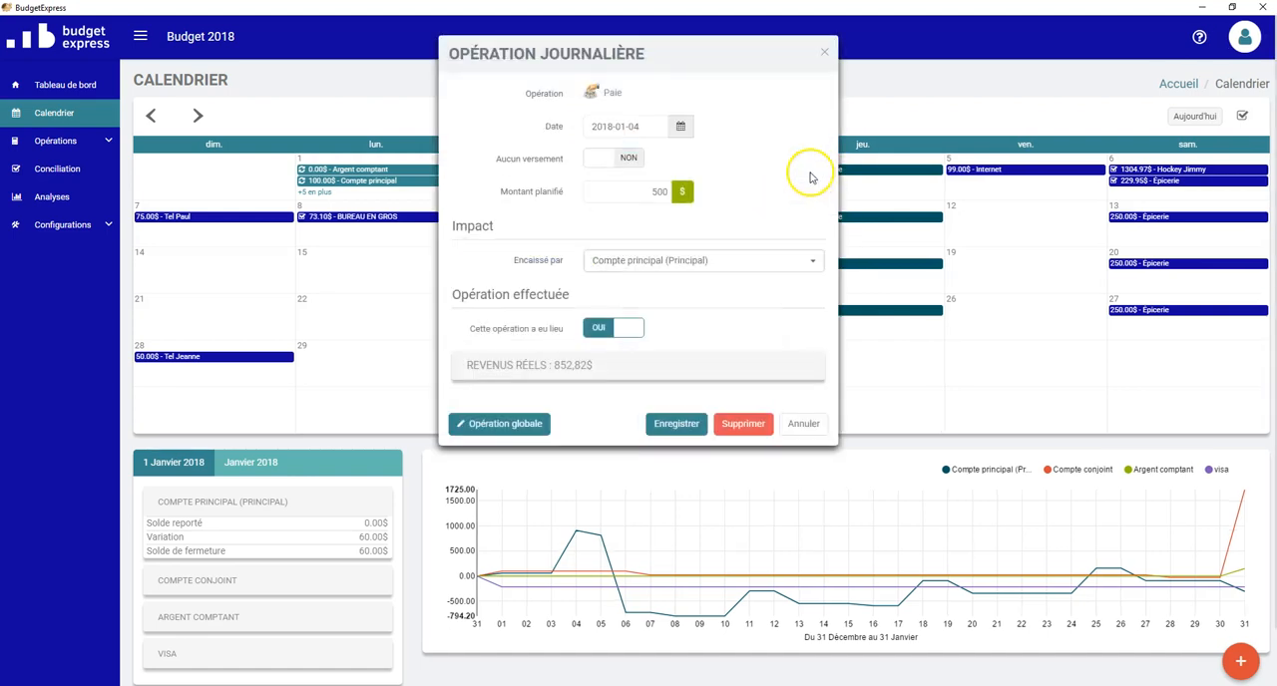
{"action": "left_click", "coordinate": [584, 367]}
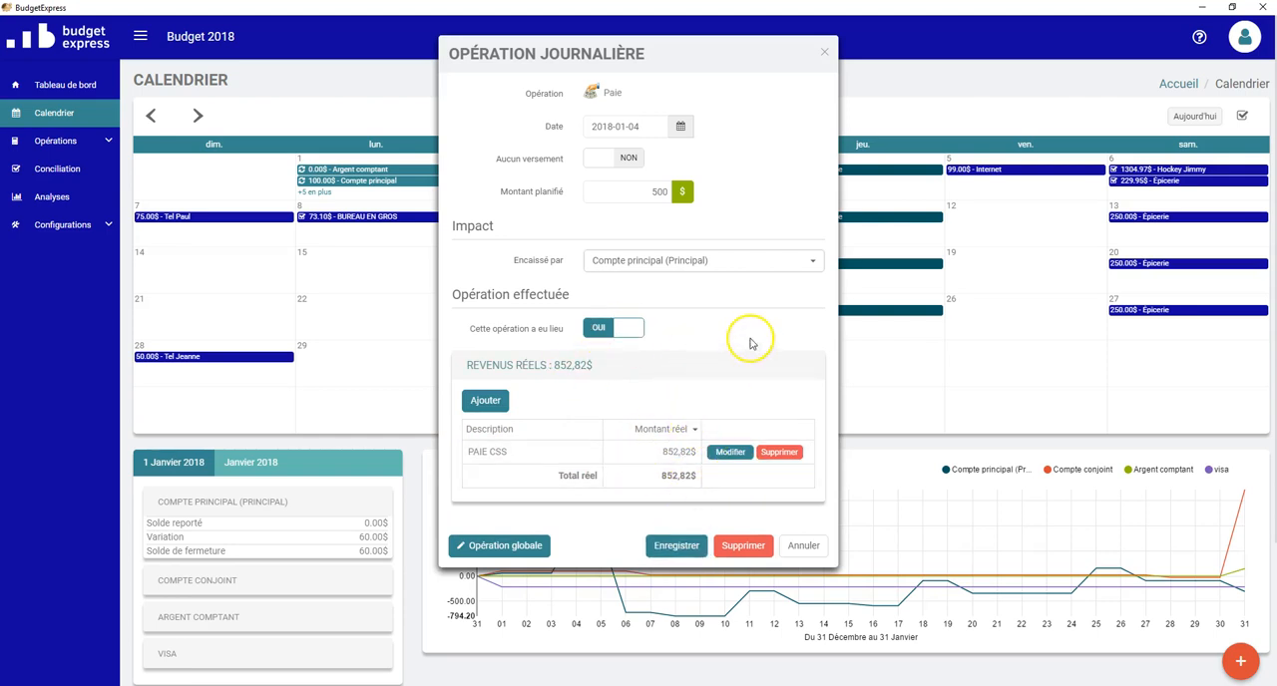
{"action": "left_click_drag", "start_coordinate": [507, 281], "coordinate": [441, 325]}
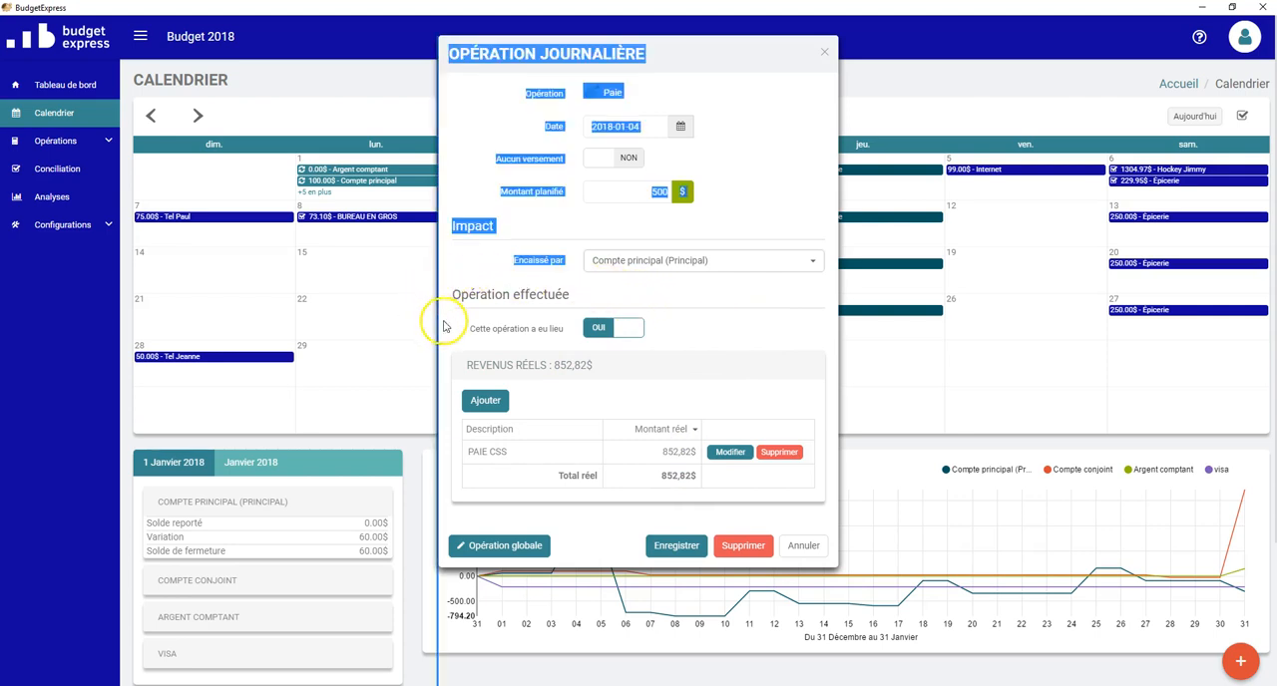
{"action": "left_click", "coordinate": [705, 324]}
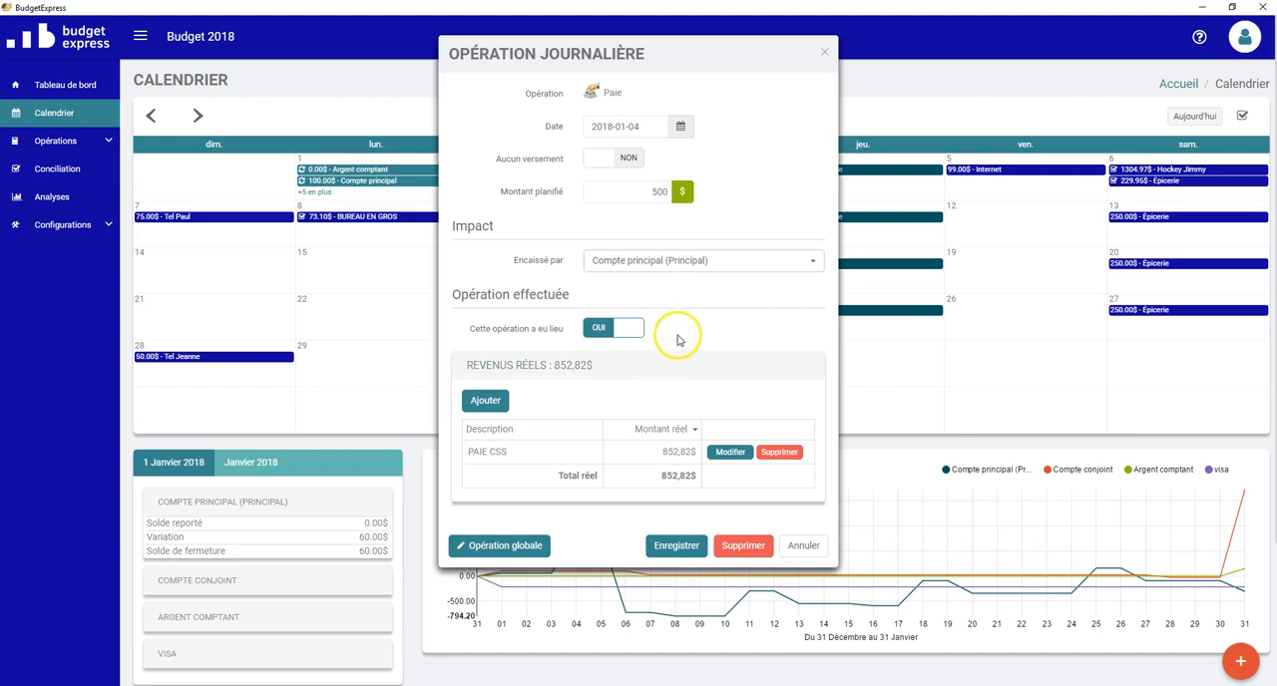
Step: Switch the 2018-01-04 Paie operation to not having taken place and back to having taken place, saving each time
{"action": "left_click", "coordinate": [614, 328]}
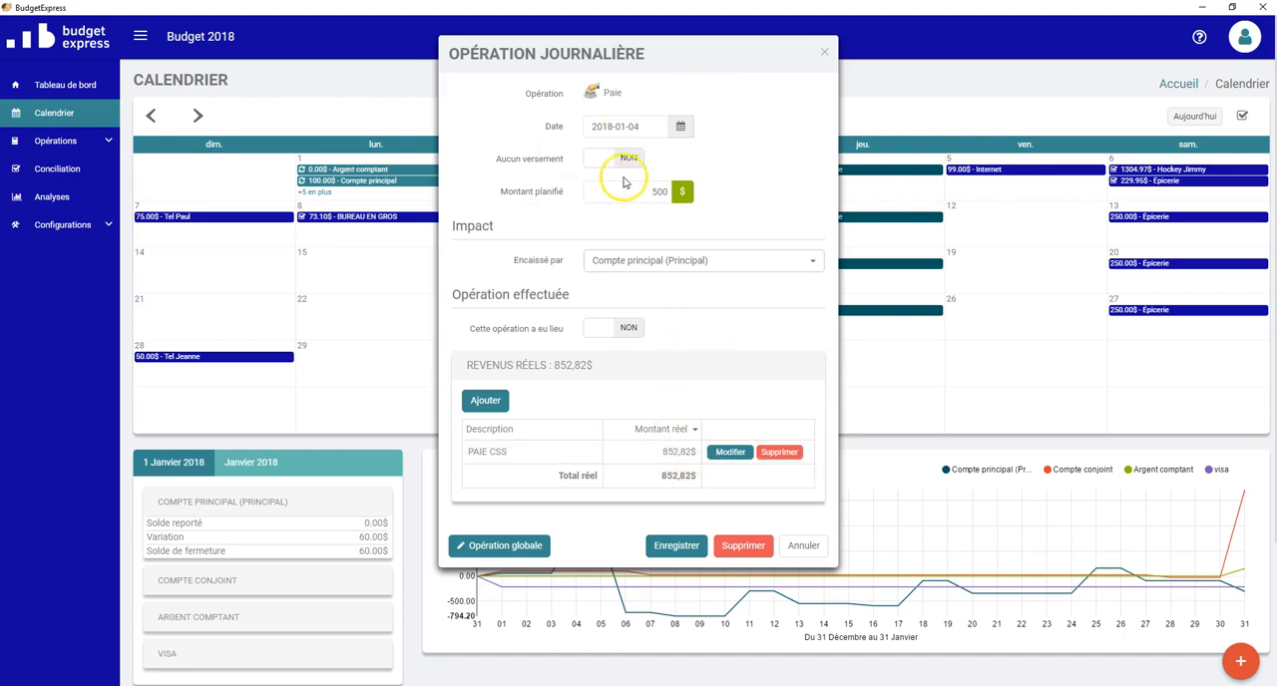
{"action": "left_click", "coordinate": [676, 546]}
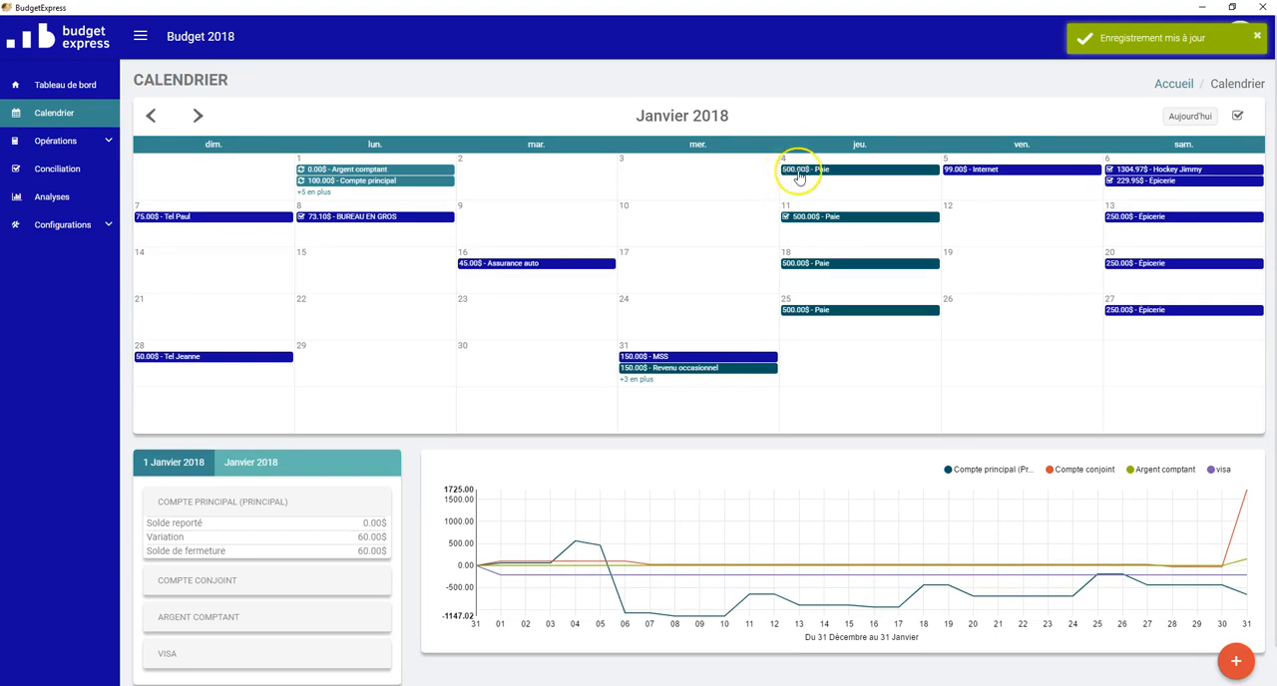
{"action": "left_click", "coordinate": [820, 200]}
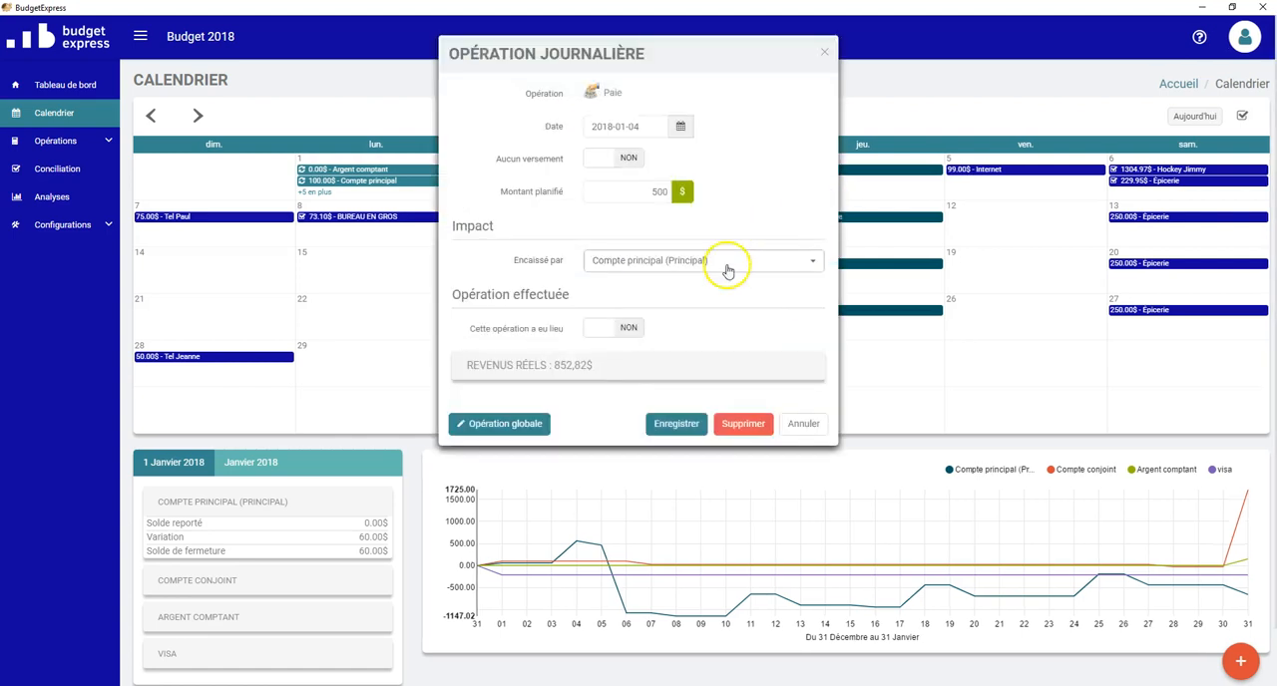
{"action": "left_click", "coordinate": [601, 327]}
{"action": "left_click", "coordinate": [673, 425]}
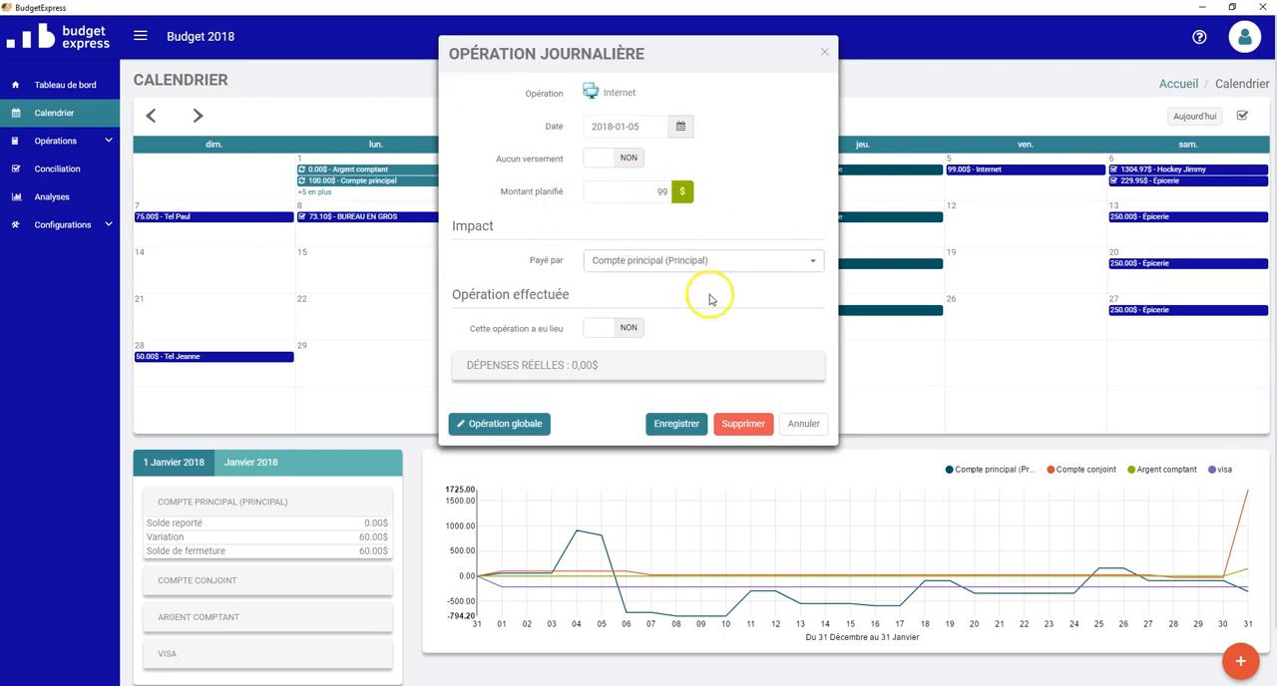
Step: Add an actual expense described as BELL for 85 $ to the Internet operation of 2018-01-05
{"action": "left_click", "coordinate": [564, 367]}
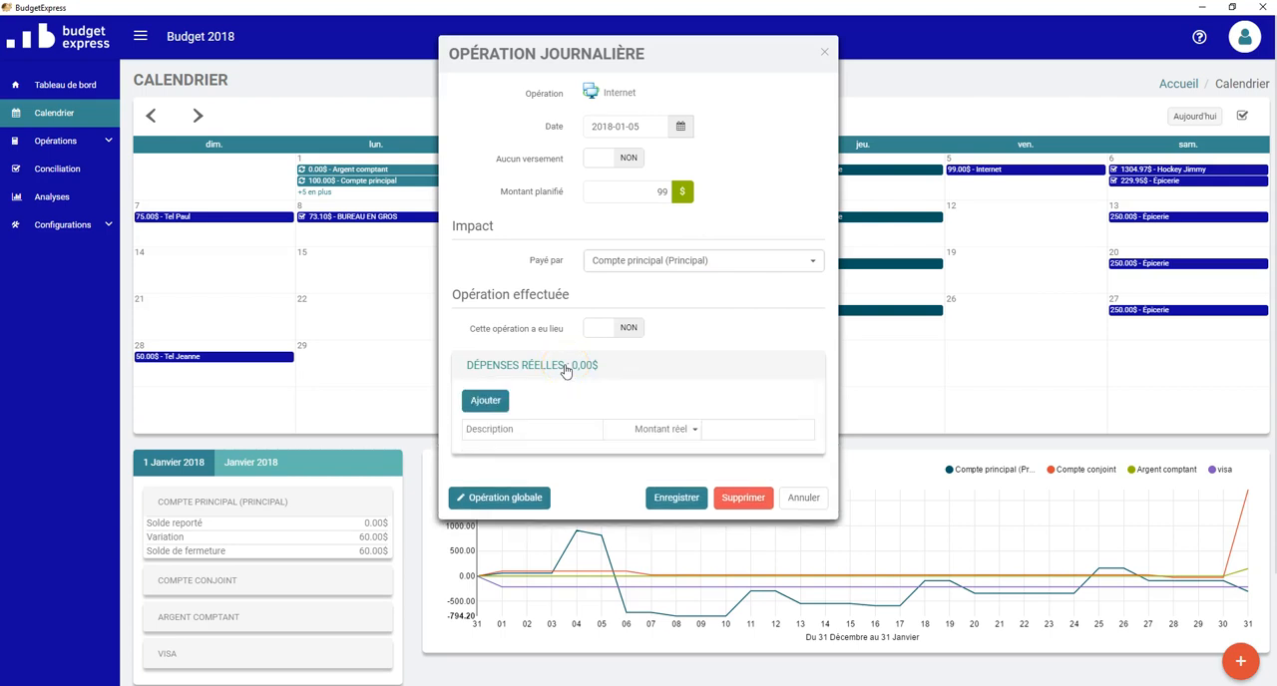
{"action": "left_click", "coordinate": [485, 399]}
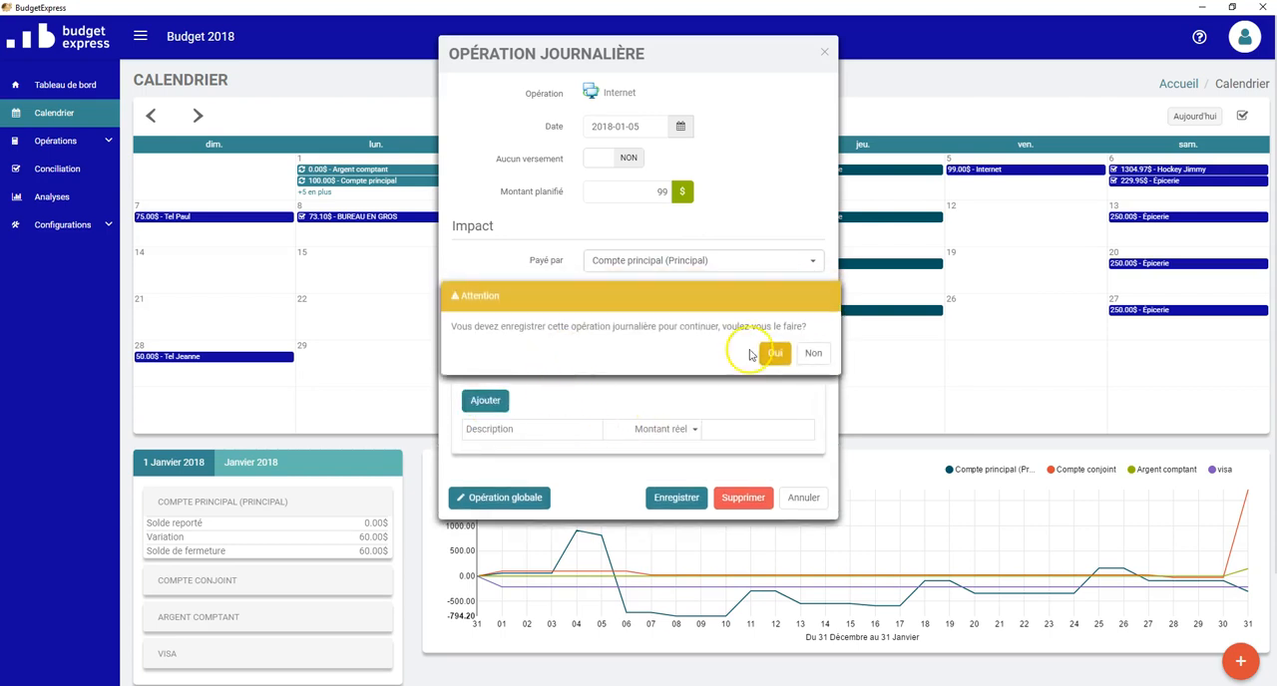
{"action": "left_click", "coordinate": [773, 354]}
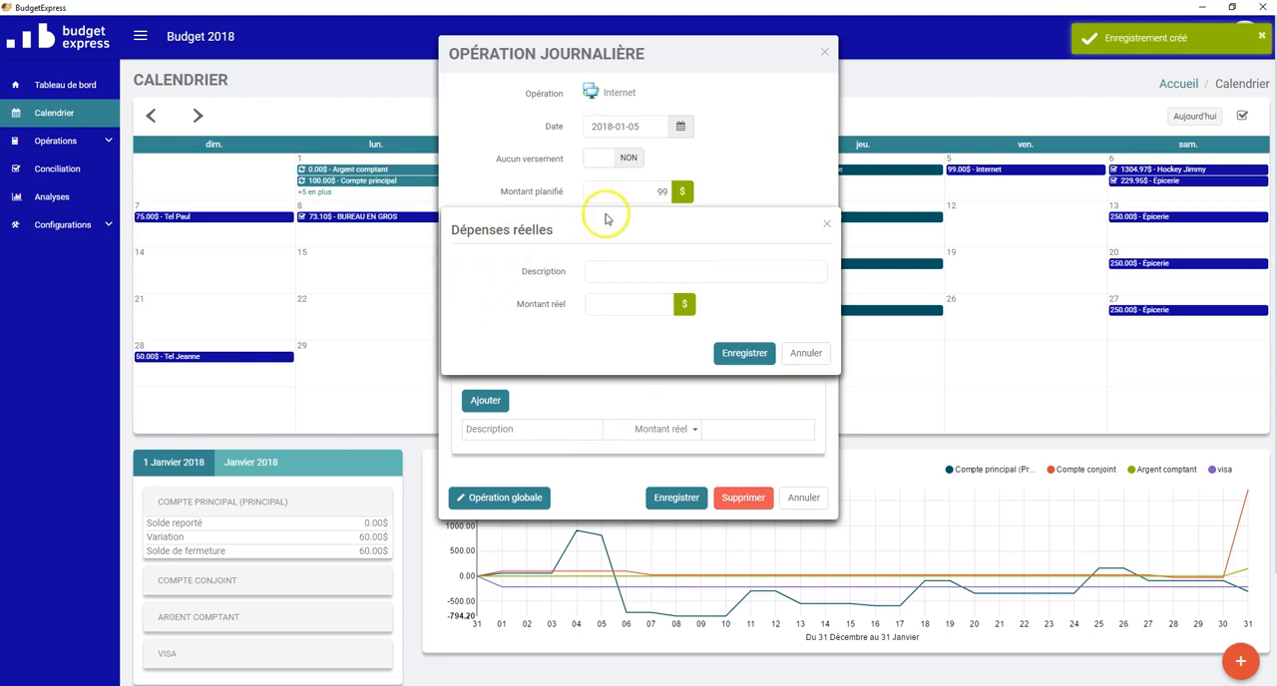
{"action": "left_click", "coordinate": [680, 272]}
{"action": "type", "text": "BELL"}
{"action": "left_click", "coordinate": [662, 306]}
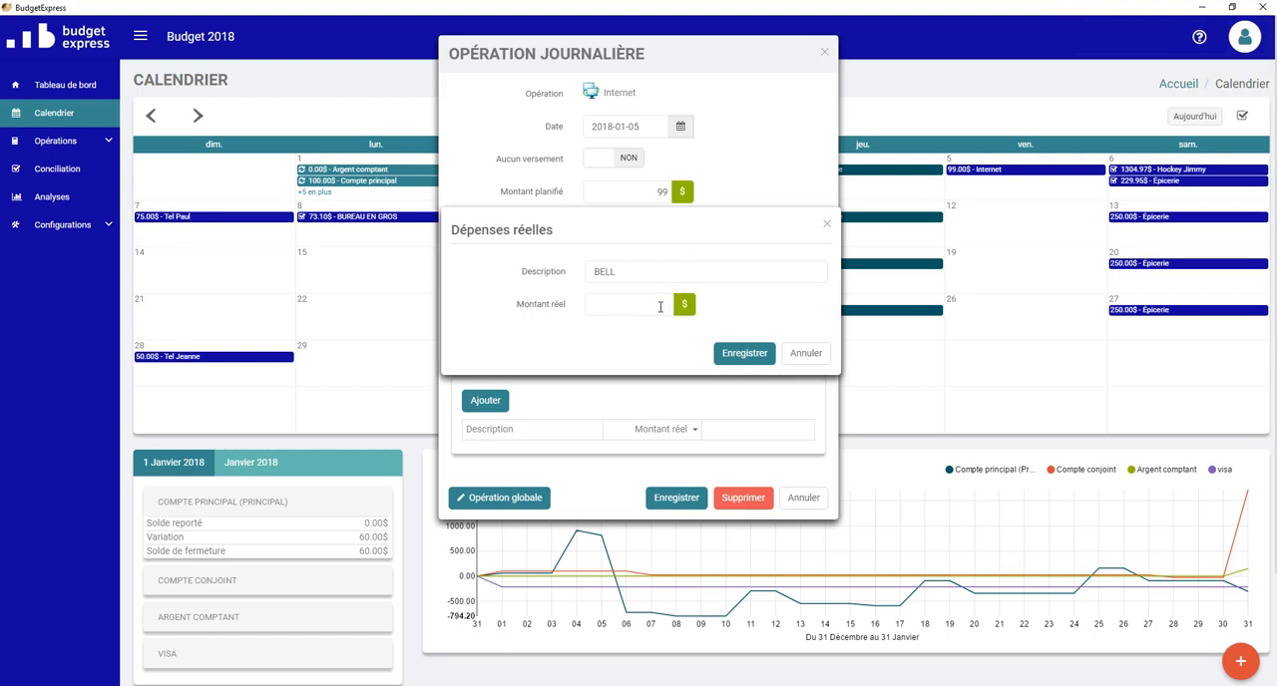
{"action": "type", "text": "85"}
{"action": "left_click", "coordinate": [654, 340]}
{"action": "left_click", "coordinate": [730, 359]}
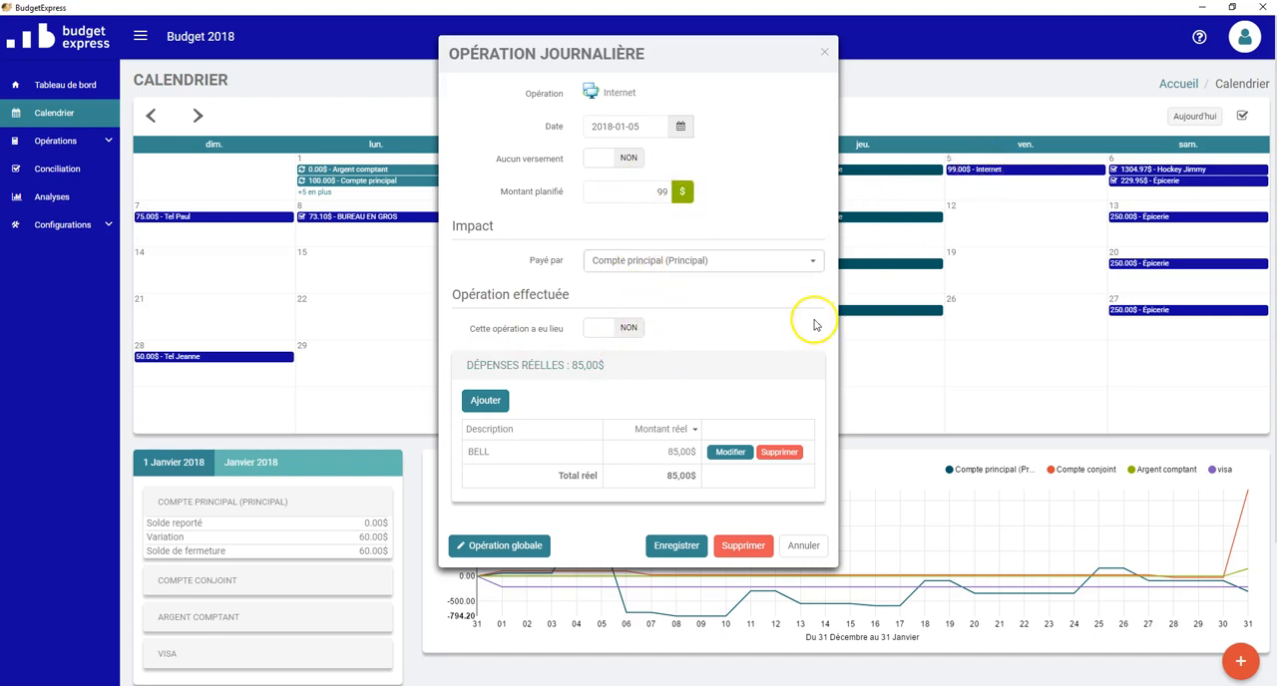
Step: Mark the Internet operation as having taken place, save it, and show the account balances for 5 January 2018
{"action": "left_click", "coordinate": [625, 327]}
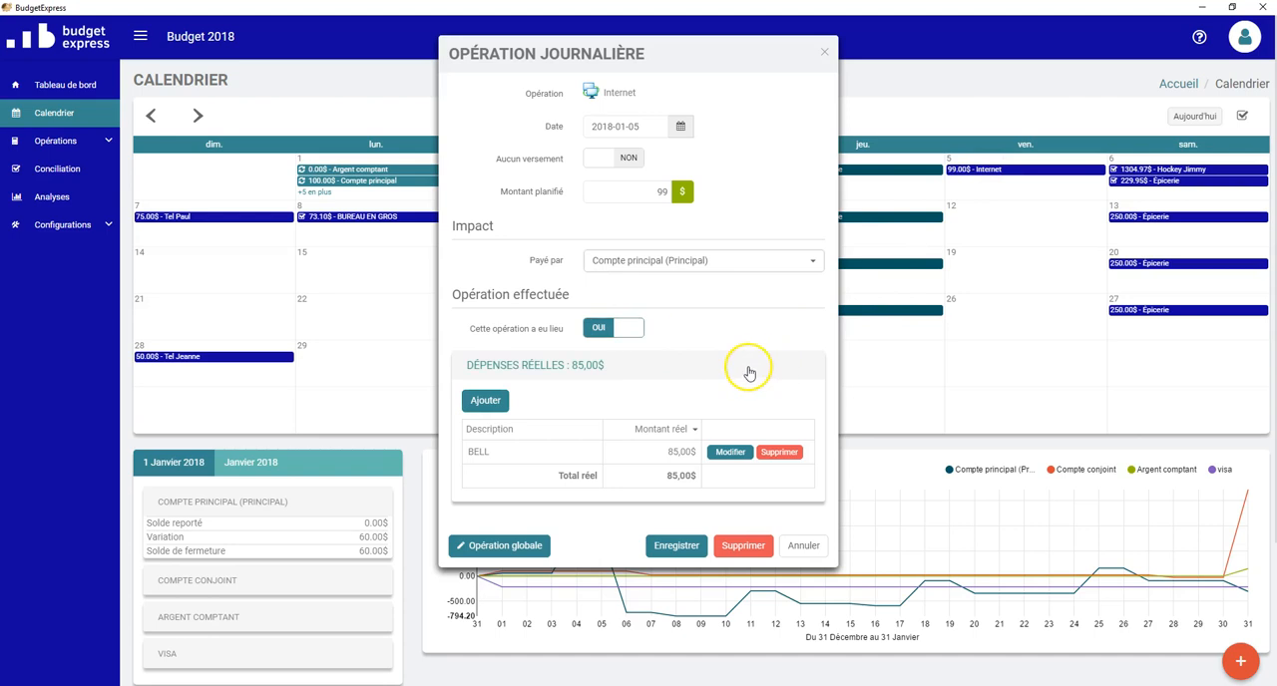
{"action": "left_click", "coordinate": [674, 549]}
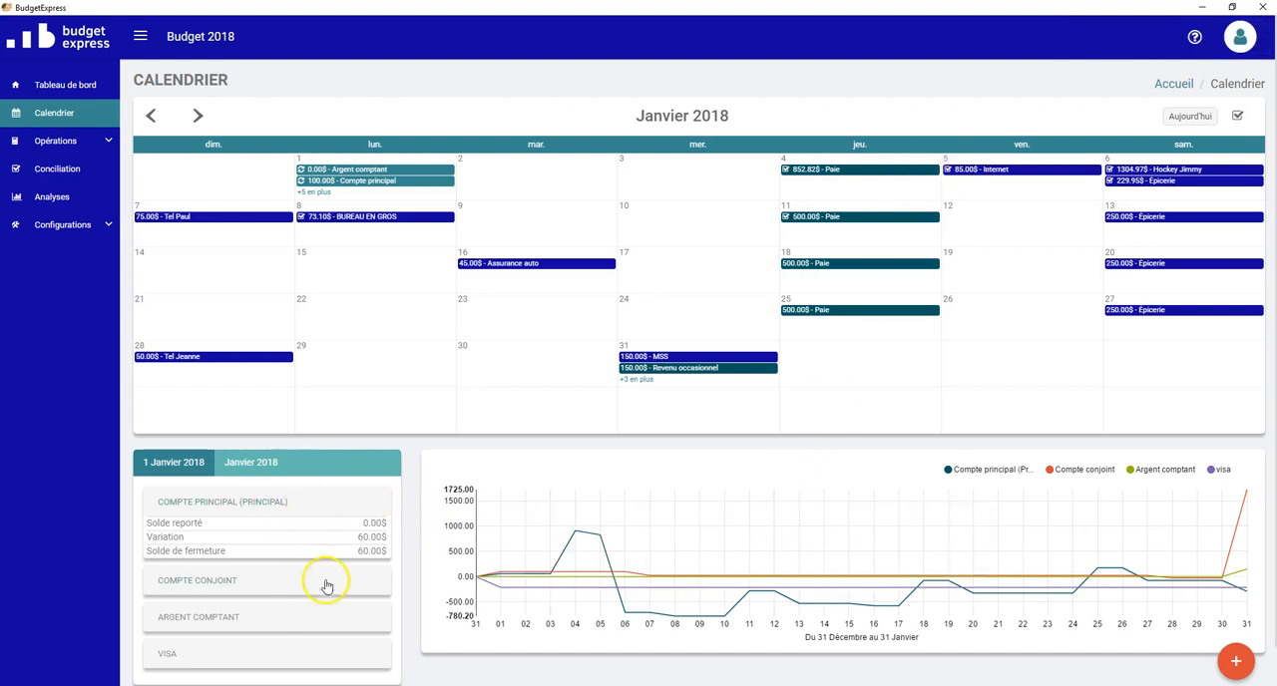
{"action": "left_click", "coordinate": [992, 192]}
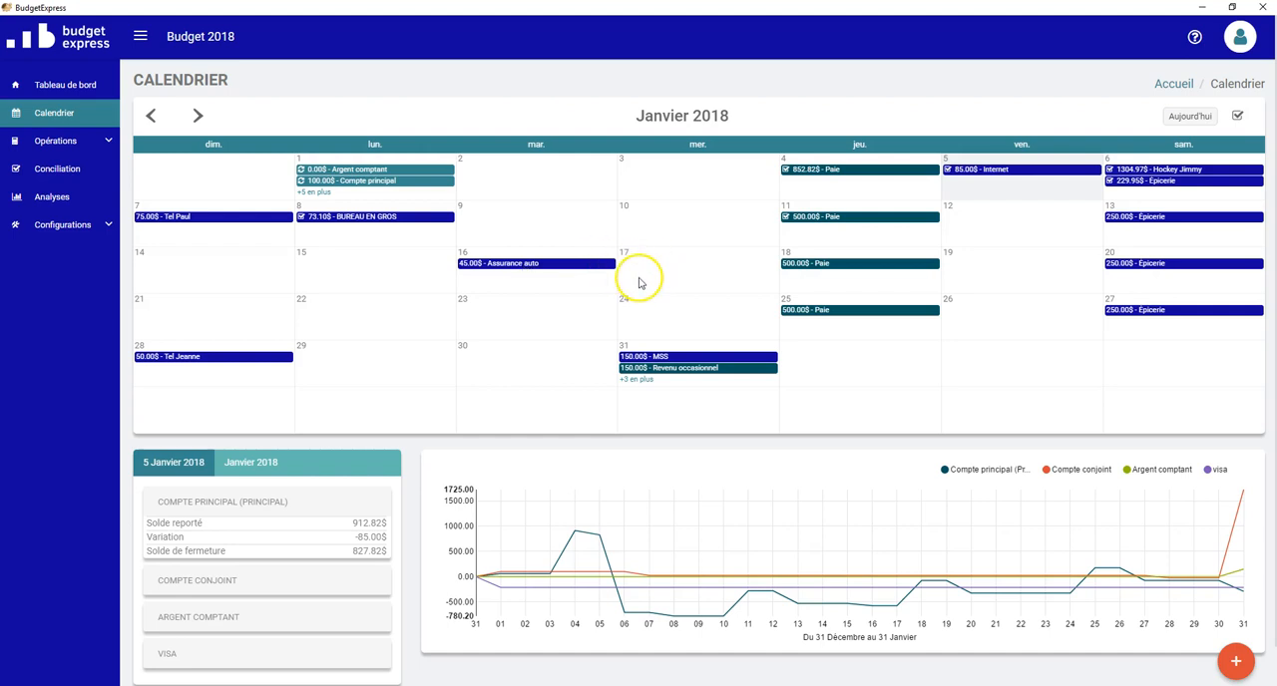
{"action": "left_click", "coordinate": [542, 264]}
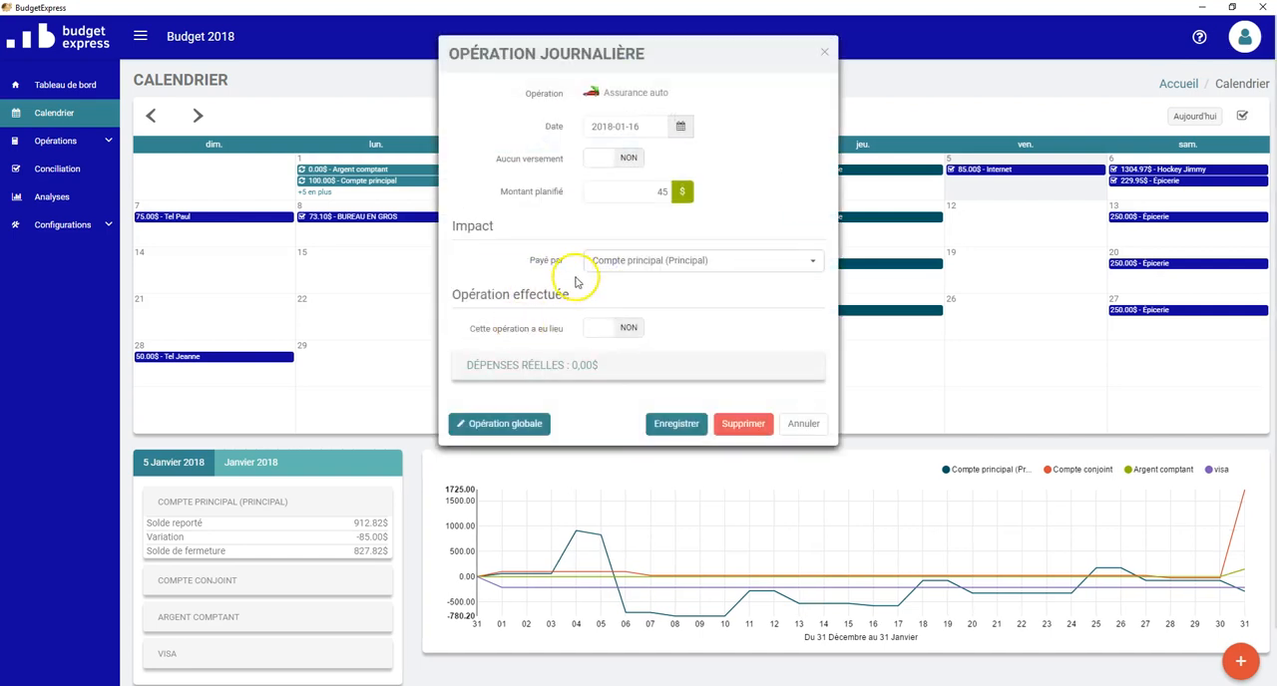
{"action": "left_click", "coordinate": [629, 331]}
{"action": "left_click", "coordinate": [636, 328]}
{"action": "left_click", "coordinate": [803, 424]}
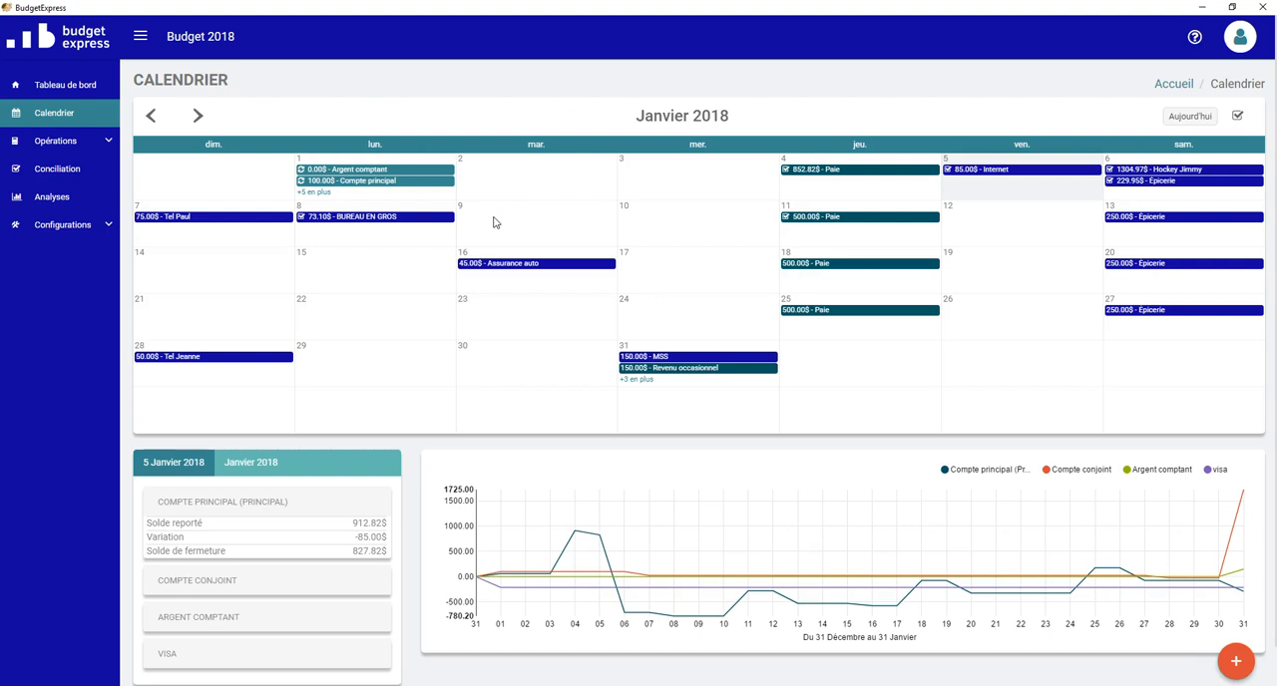
Step: Generate the detailed report by operation for January 2018 with the comparison and reconciliation options enabled
{"action": "left_click", "coordinate": [50, 200]}
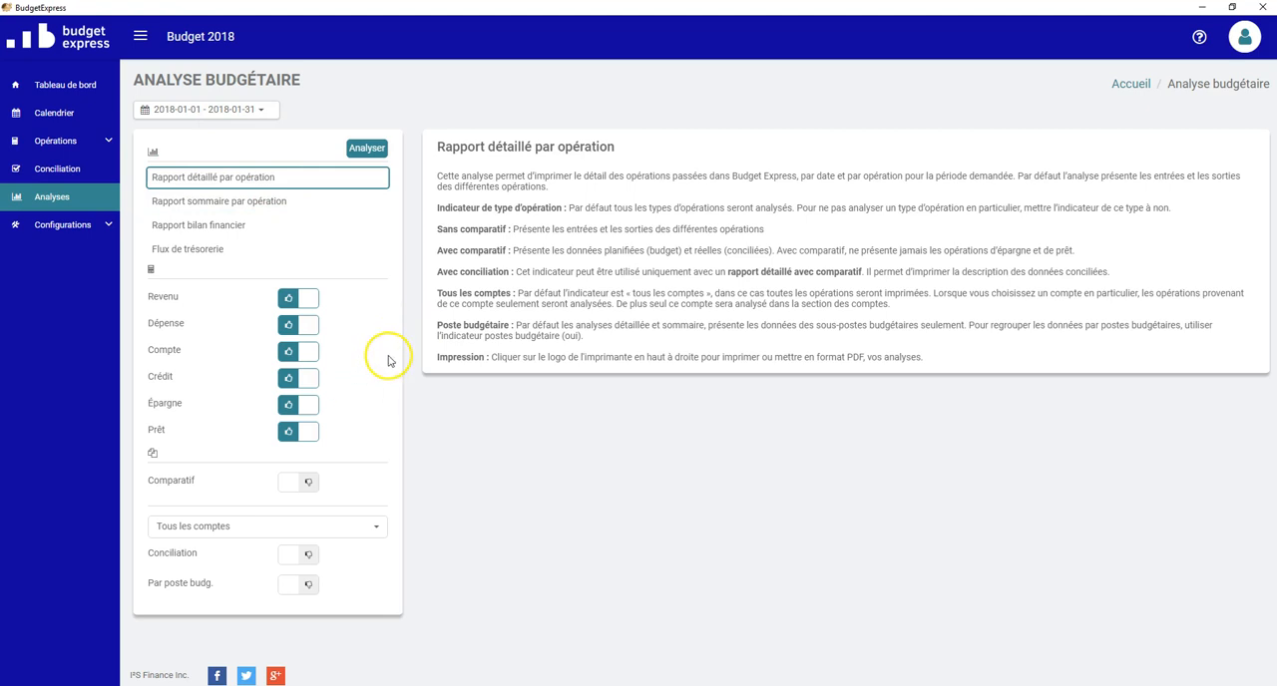
{"action": "left_click", "coordinate": [296, 487]}
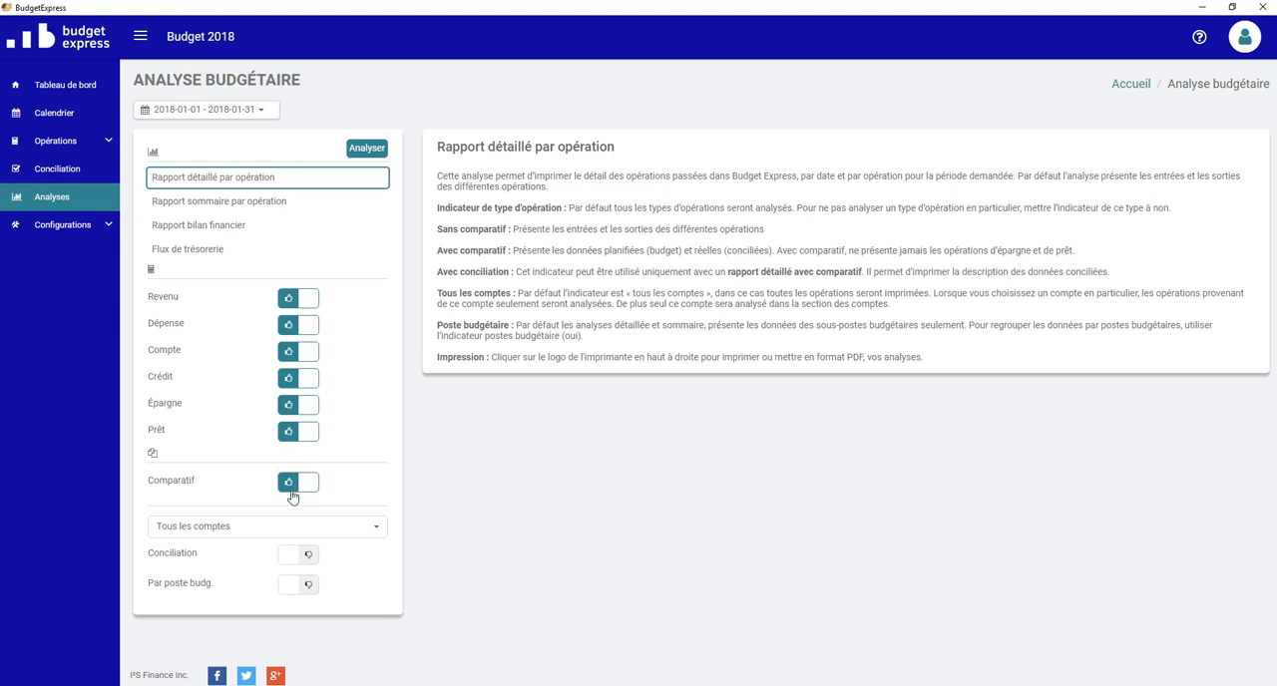
{"action": "left_click", "coordinate": [301, 557]}
{"action": "left_click", "coordinate": [377, 153]}
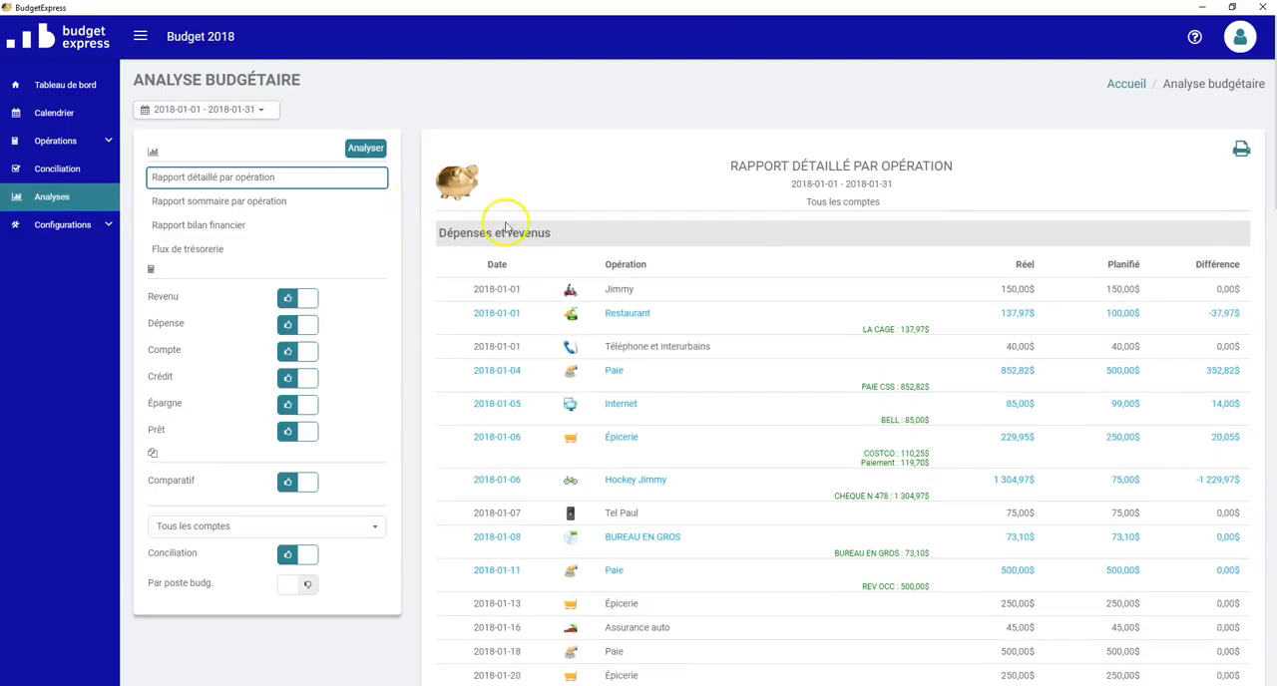
Step: Examine the report's actual, planned and difference amounts for expenses and income, each account, and the visa credit
{"action": "scroll", "coordinate": [585, 321], "scroll_direction": "down", "scroll_amount": 2}
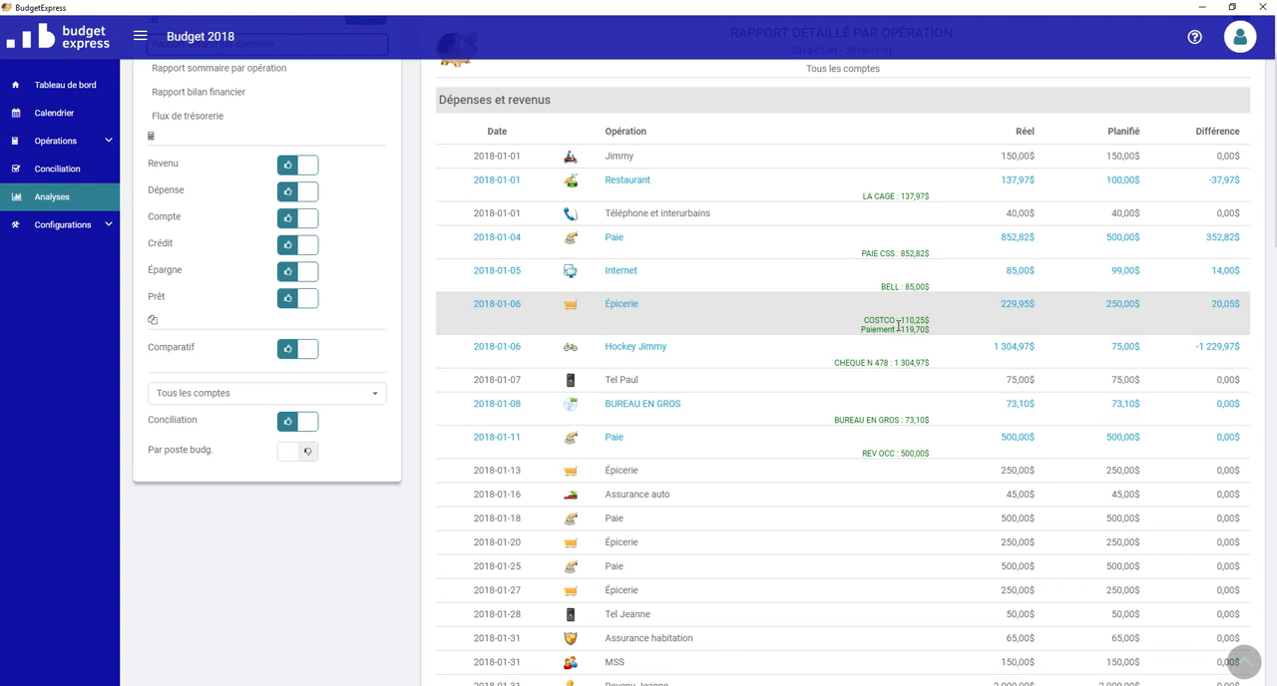
{"action": "scroll", "coordinate": [898, 325], "scroll_direction": "down", "scroll_amount": 4}
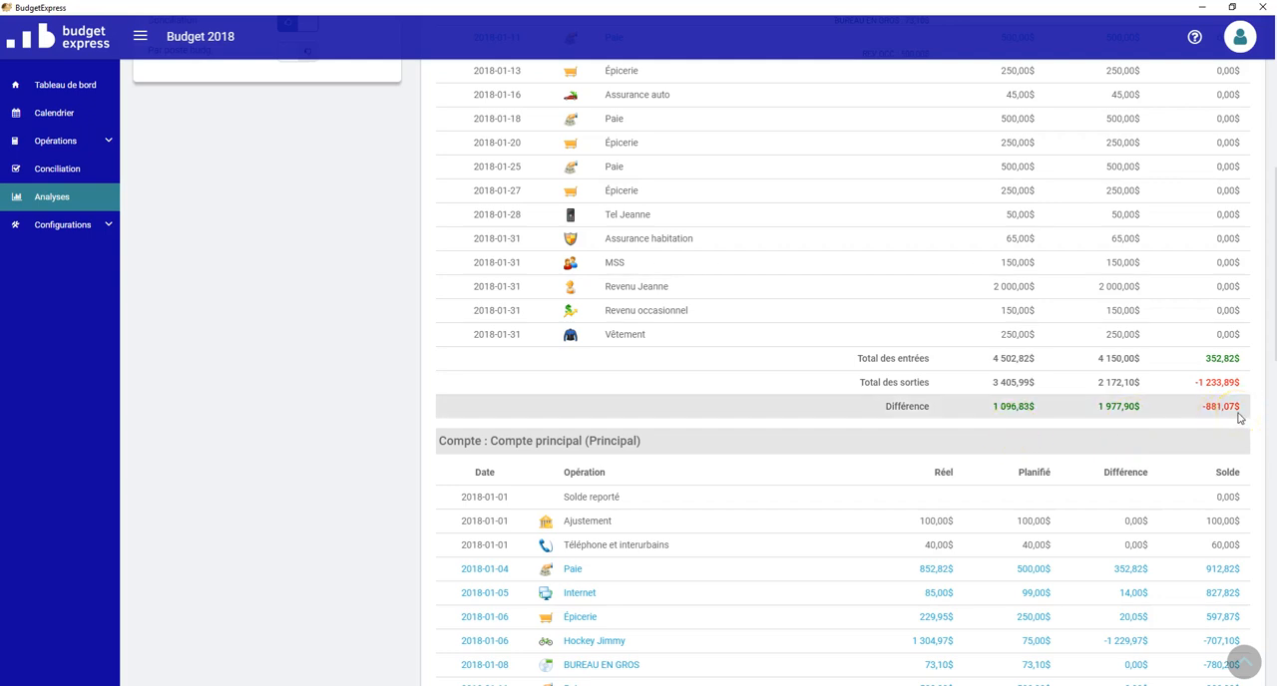
{"action": "scroll", "coordinate": [849, 413], "scroll_direction": "up", "scroll_amount": 5}
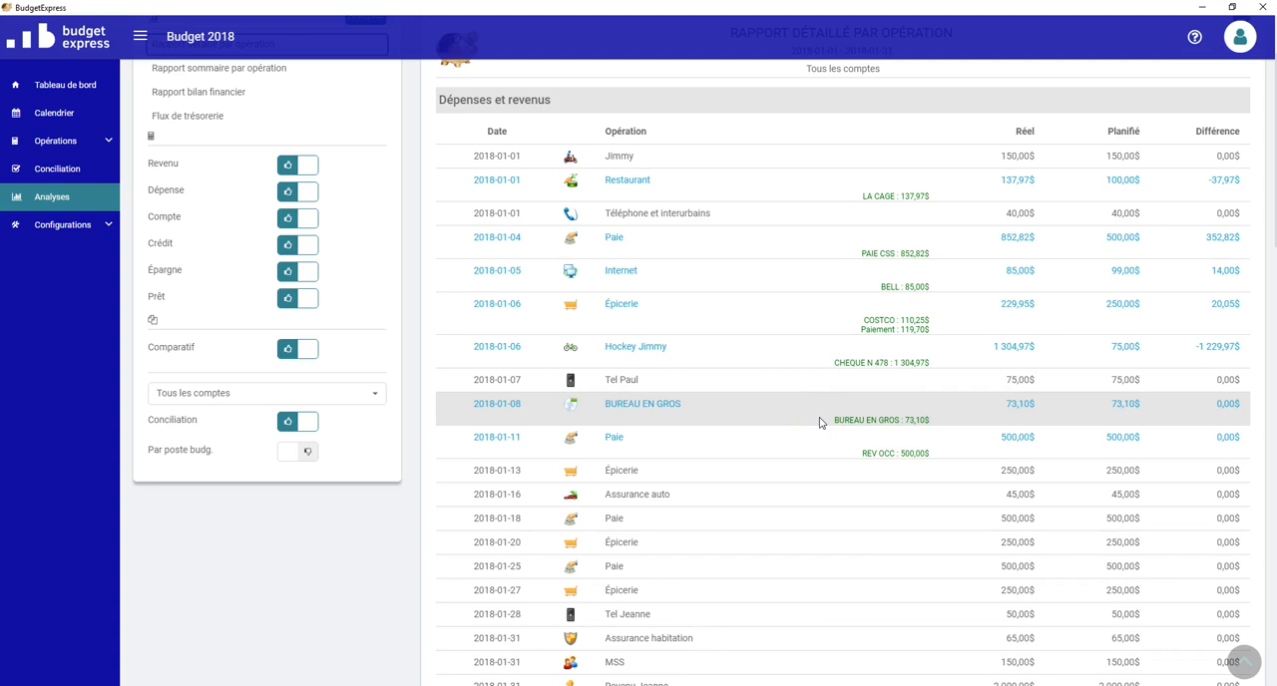
{"action": "scroll", "coordinate": [820, 518], "scroll_direction": "down", "scroll_amount": 5}
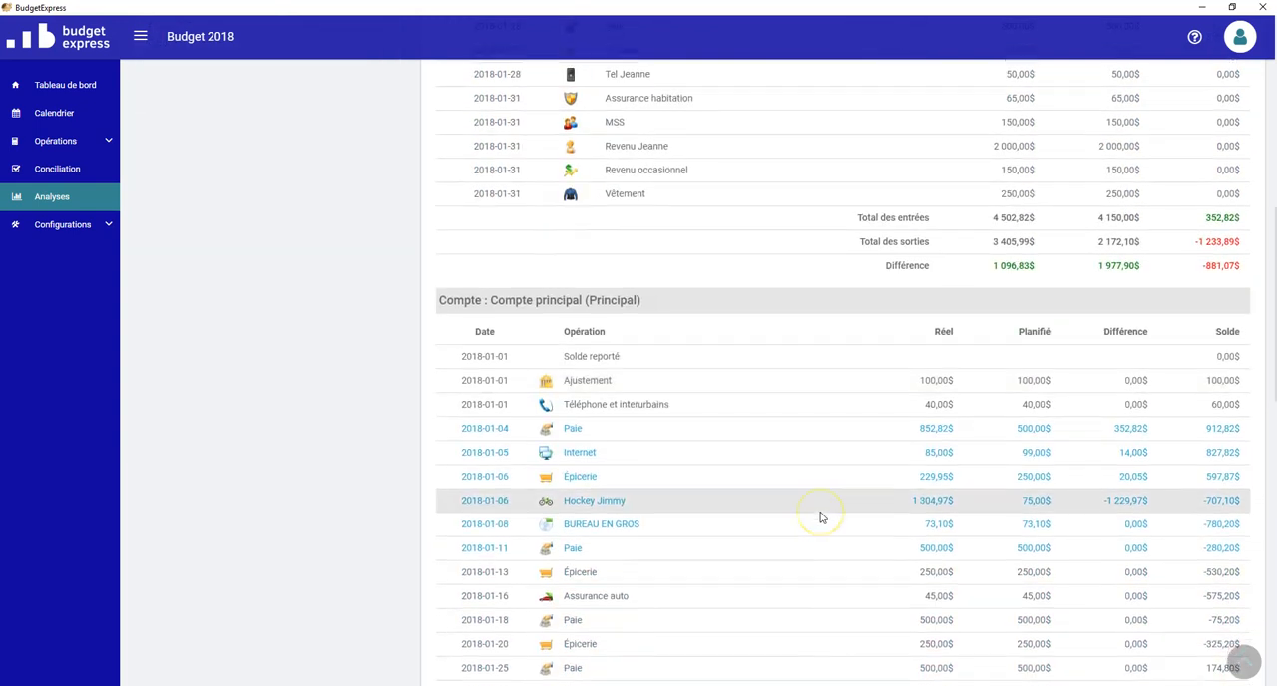
{"action": "scroll", "coordinate": [820, 518], "scroll_direction": "down", "scroll_amount": 1}
{"action": "left_click", "coordinate": [822, 498]}
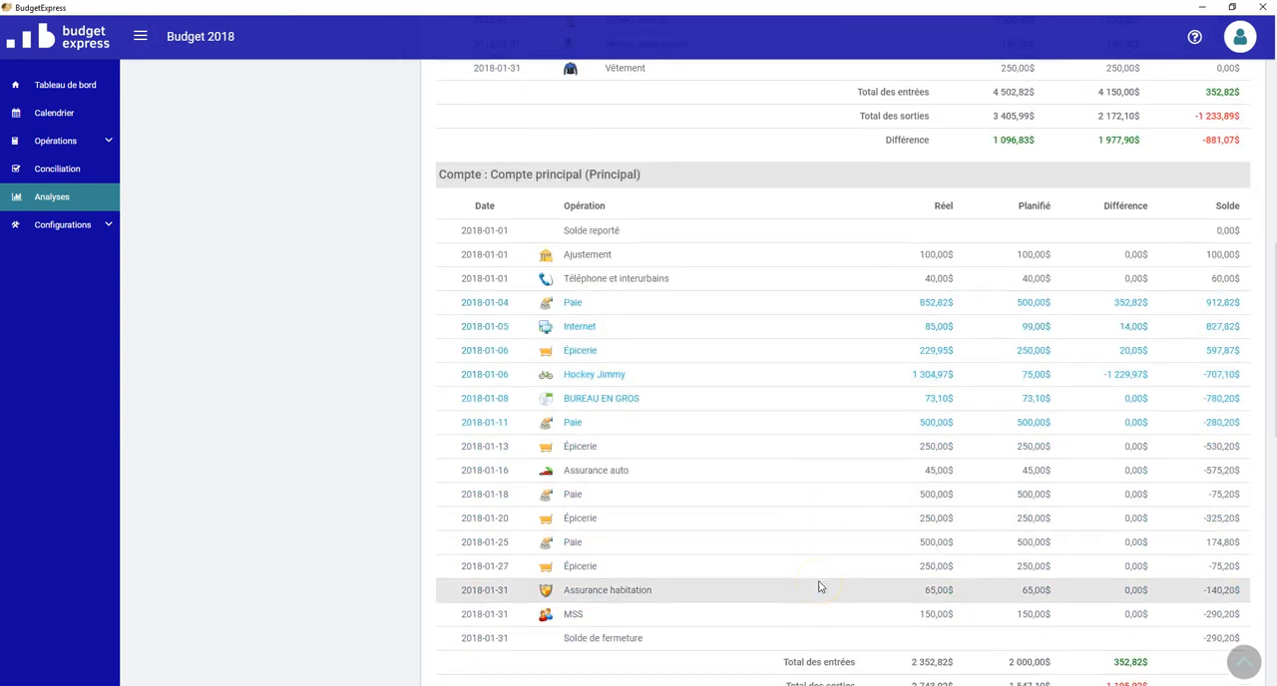
{"action": "scroll", "coordinate": [773, 508], "scroll_direction": "down", "scroll_amount": 1}
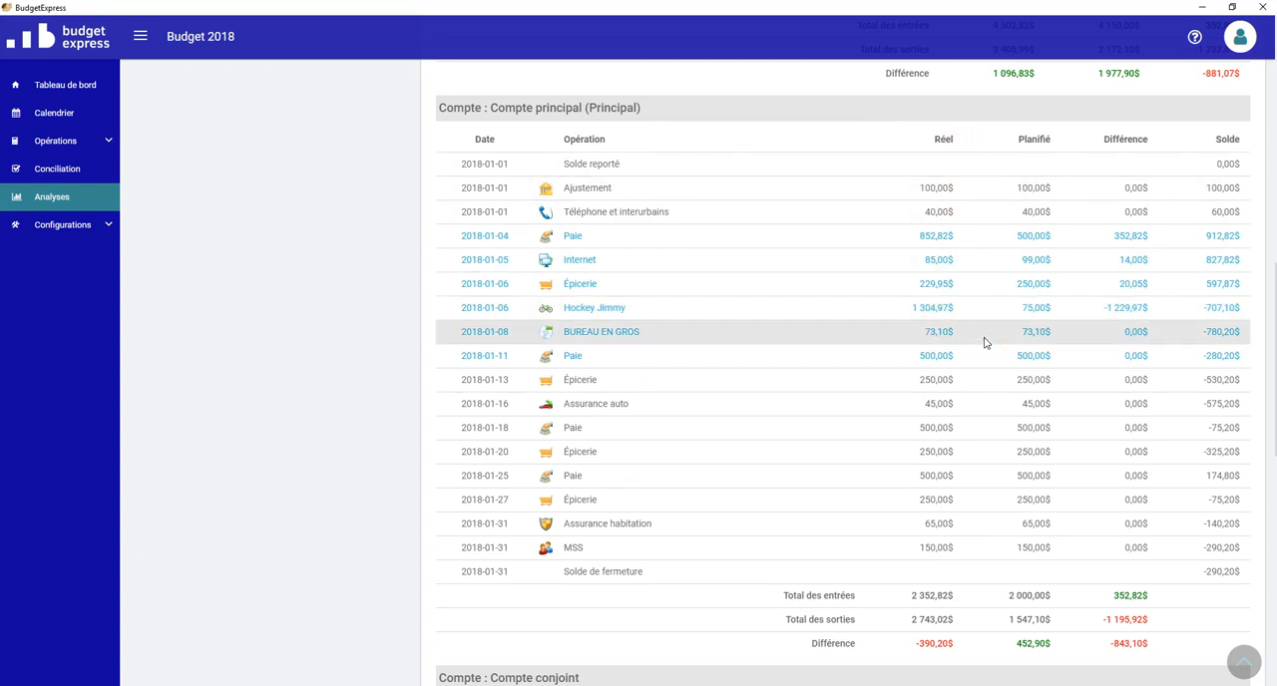
{"action": "scroll", "coordinate": [983, 342], "scroll_direction": "down", "scroll_amount": 5}
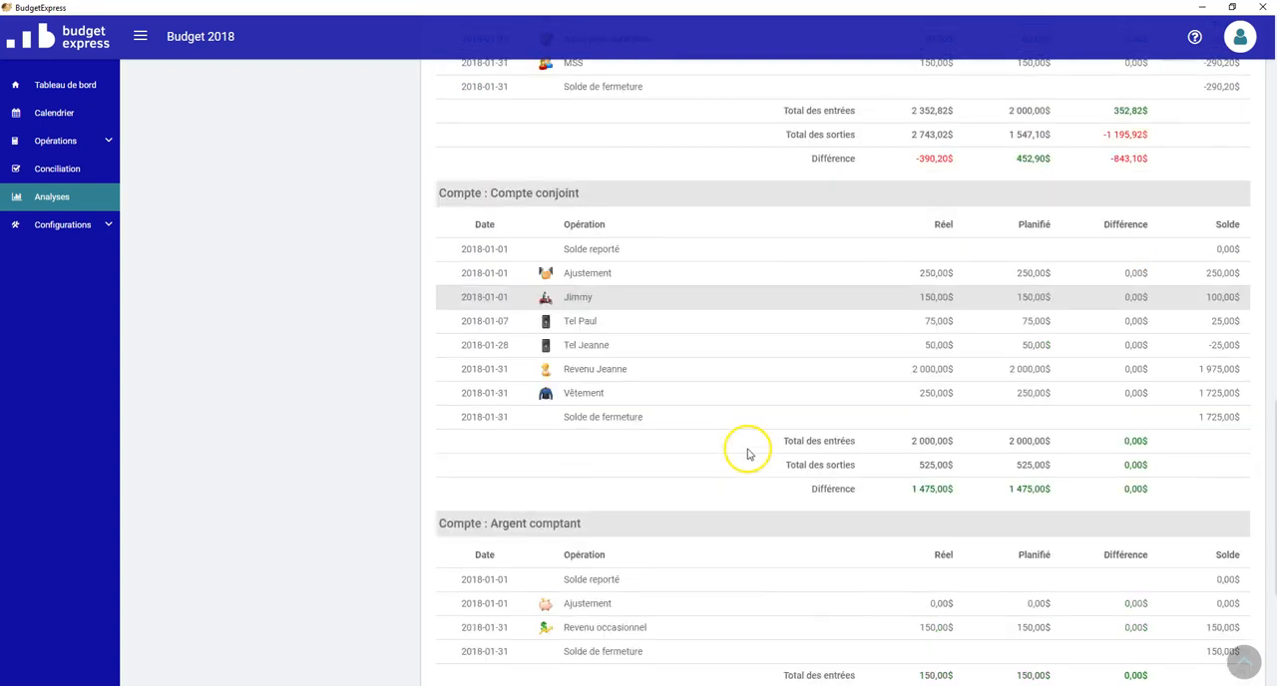
{"action": "scroll", "coordinate": [749, 454], "scroll_direction": "down", "scroll_amount": 2}
{"action": "scroll", "coordinate": [738, 464], "scroll_direction": "down", "scroll_amount": 2}
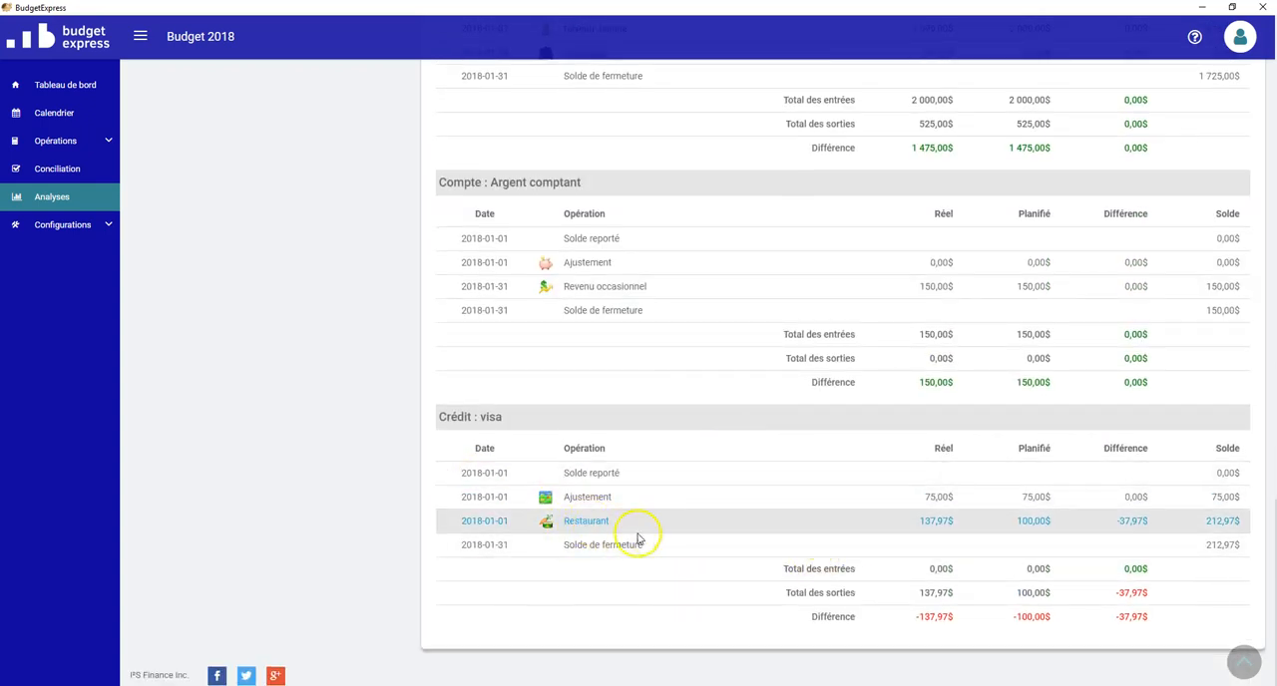
{"action": "left_click", "coordinate": [881, 521]}
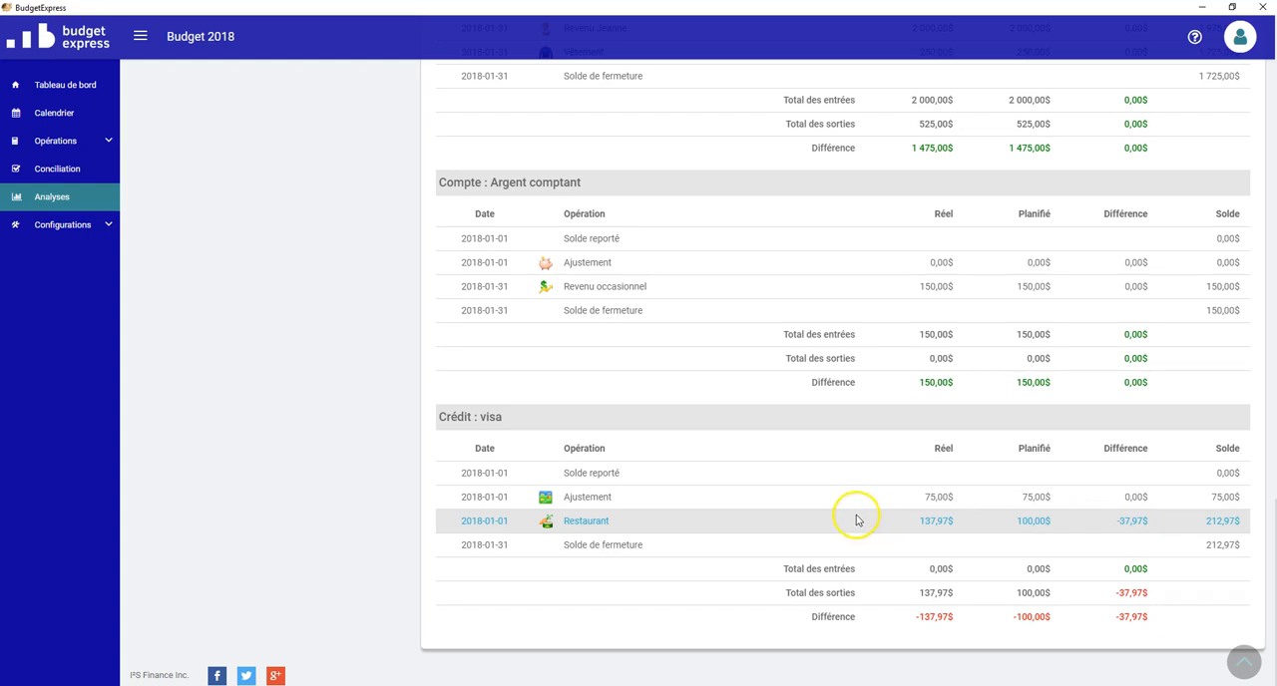
Step: Return to the budget calendar
{"action": "left_click", "coordinate": [58, 119]}
{"action": "left_click", "coordinate": [254, 170]}
{"action": "left_click", "coordinate": [348, 219]}
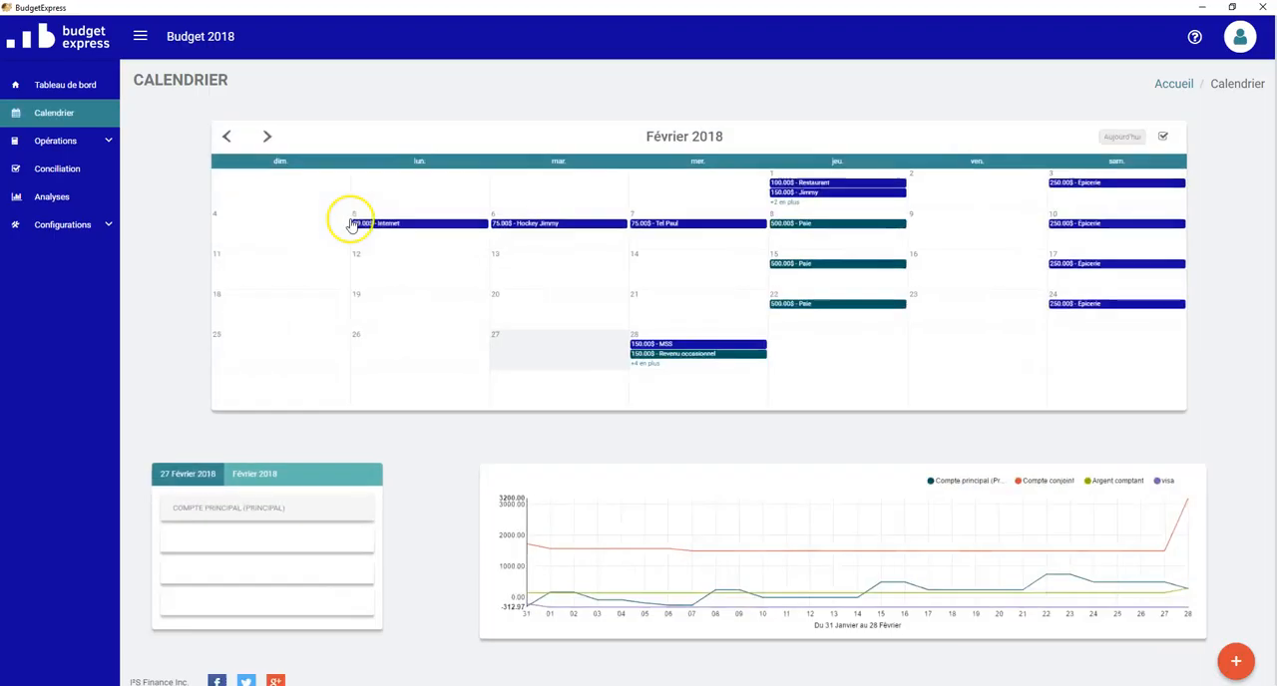
Step: Set the payment account of the 1 January 2018 Restaurant operation to Compte principal (Principal) and save it
{"action": "left_click", "coordinate": [155, 118]}
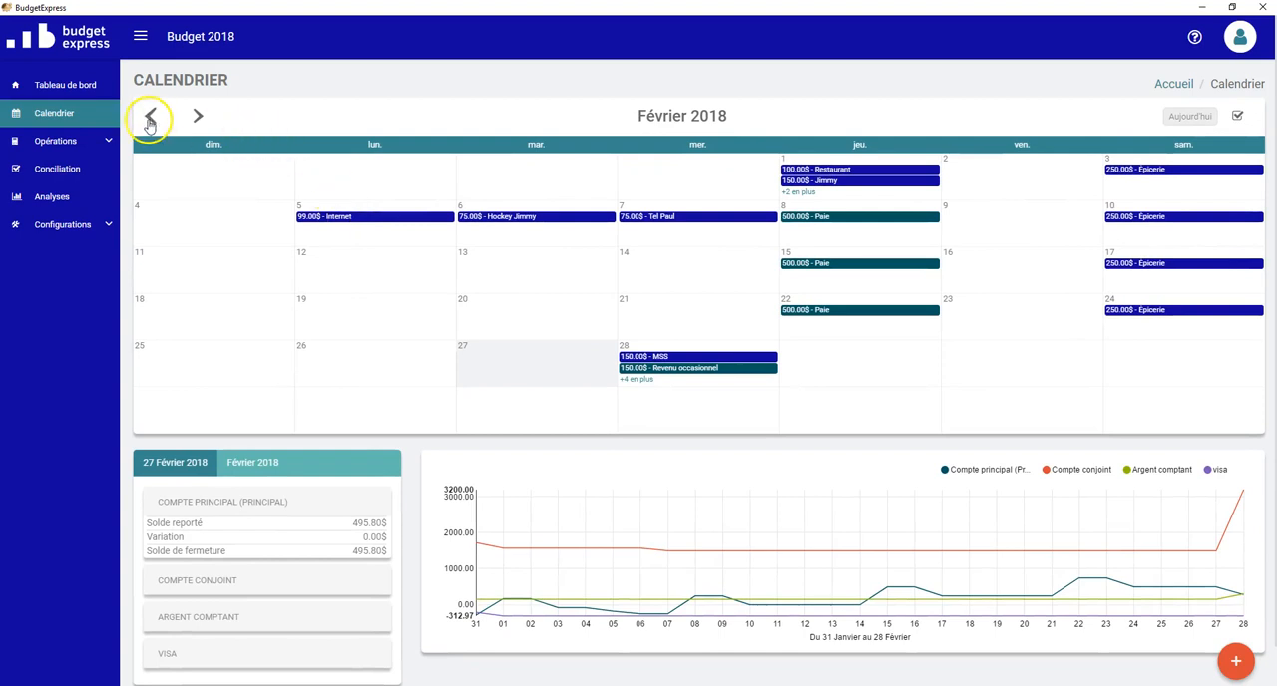
{"action": "left_click", "coordinate": [155, 118]}
{"action": "left_click", "coordinate": [631, 272]}
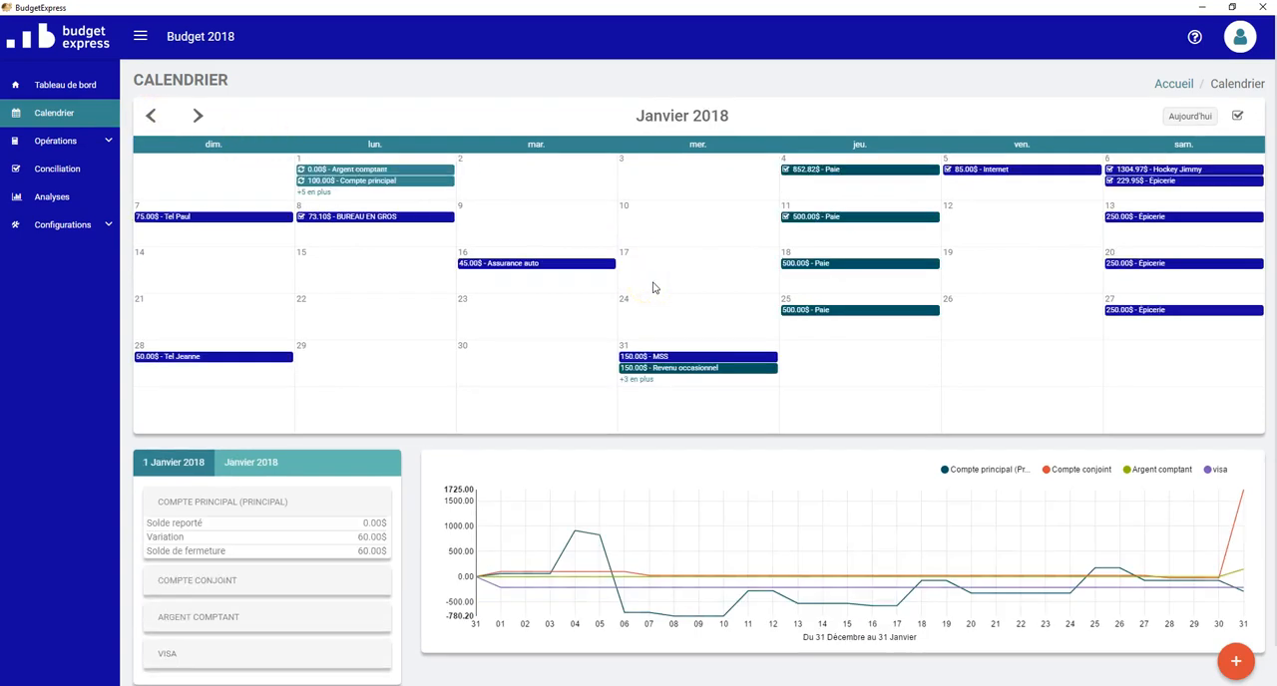
{"action": "left_click", "coordinate": [710, 278]}
{"action": "left_click", "coordinate": [325, 193]}
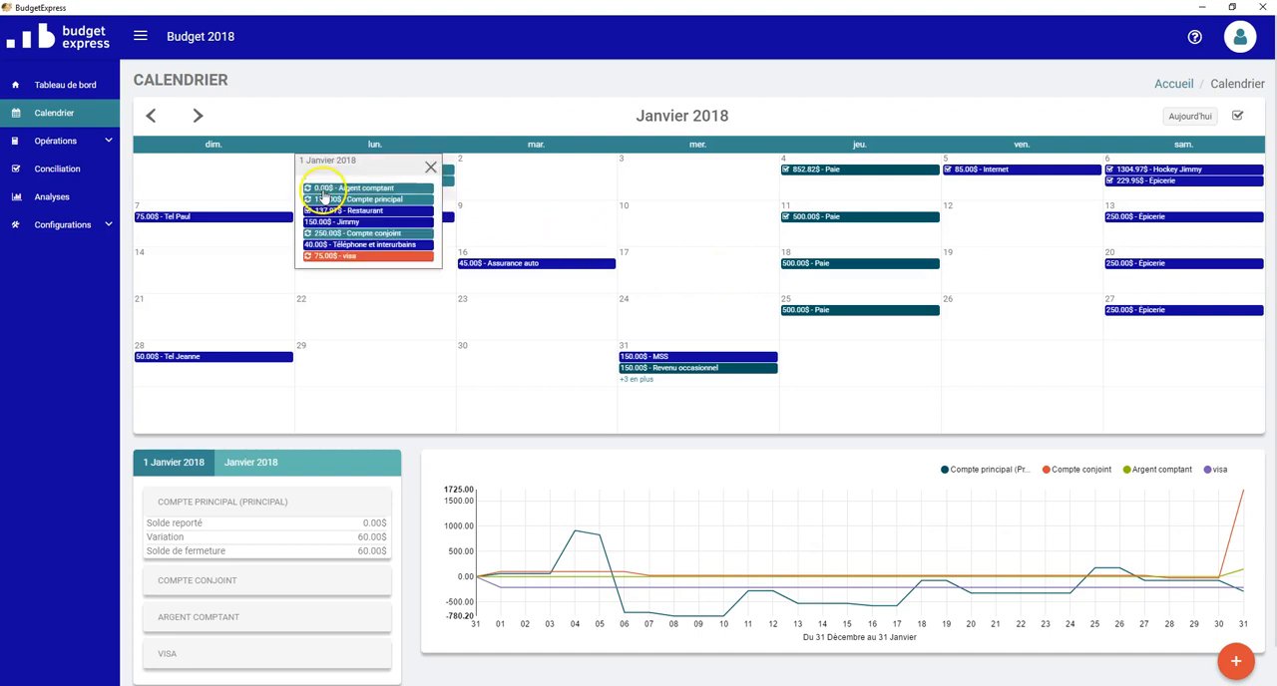
{"action": "left_click", "coordinate": [380, 212]}
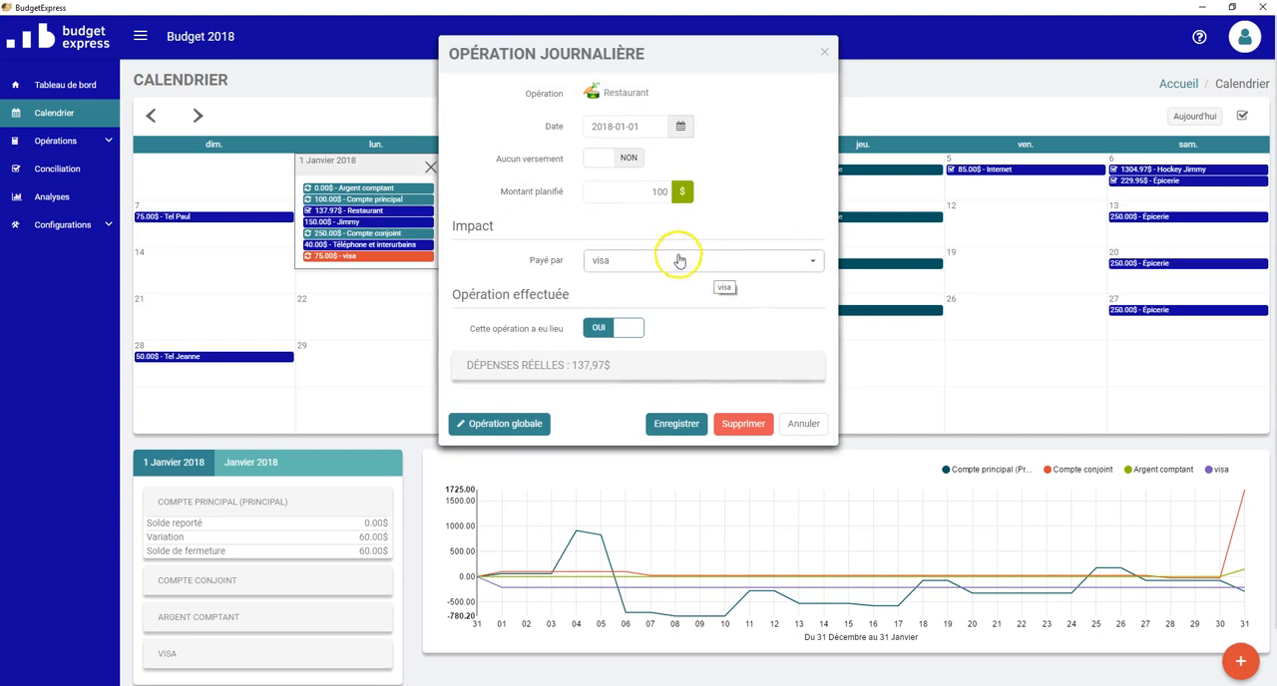
{"action": "left_click", "coordinate": [616, 264]}
{"action": "left_click", "coordinate": [672, 298]}
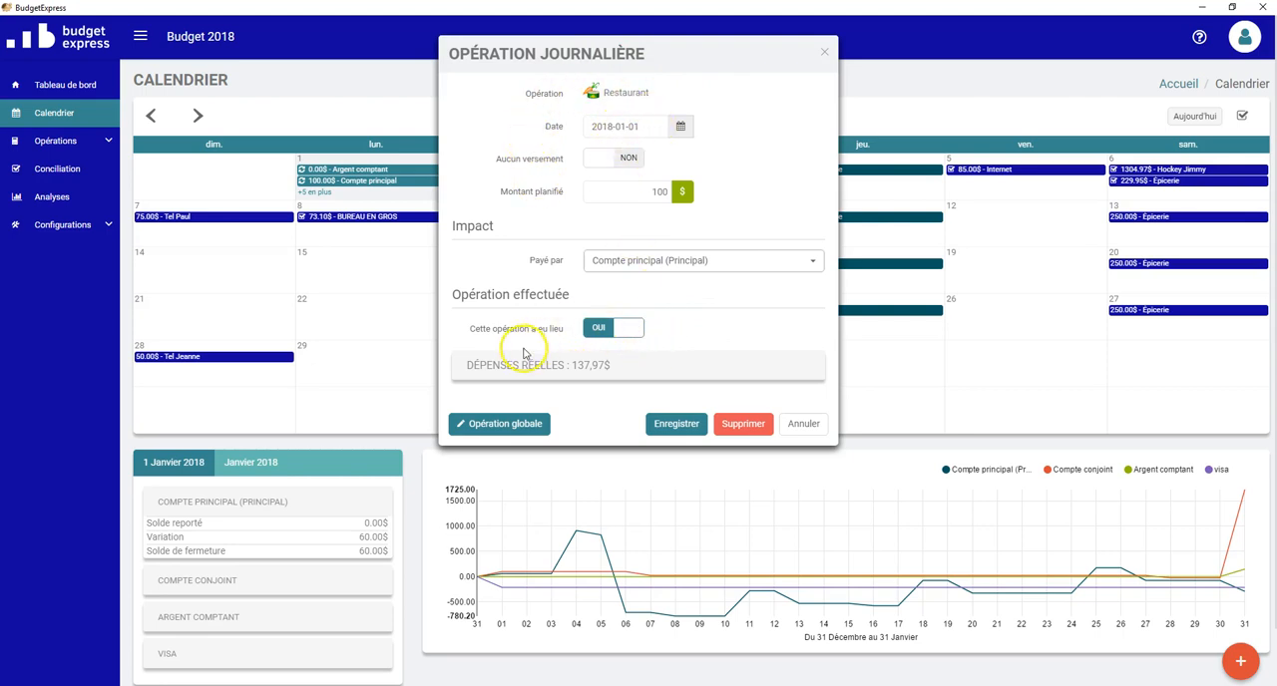
{"action": "left_click", "coordinate": [669, 424]}
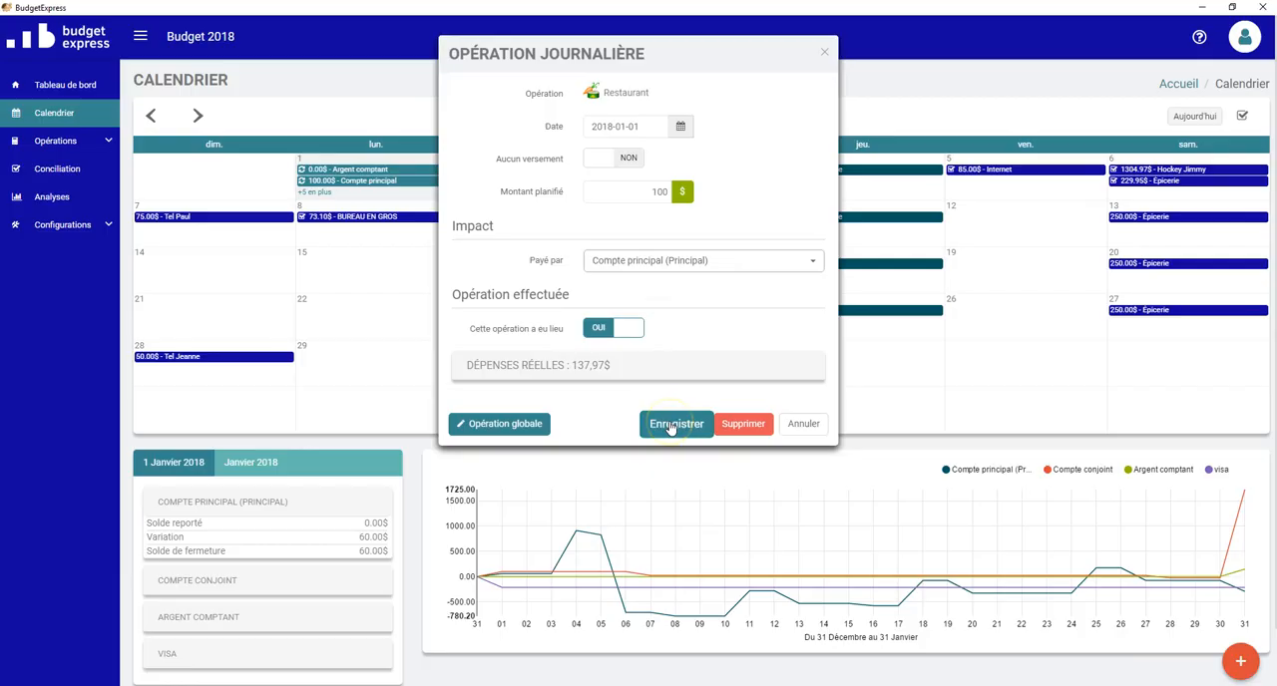
{"action": "left_click", "coordinate": [670, 424]}
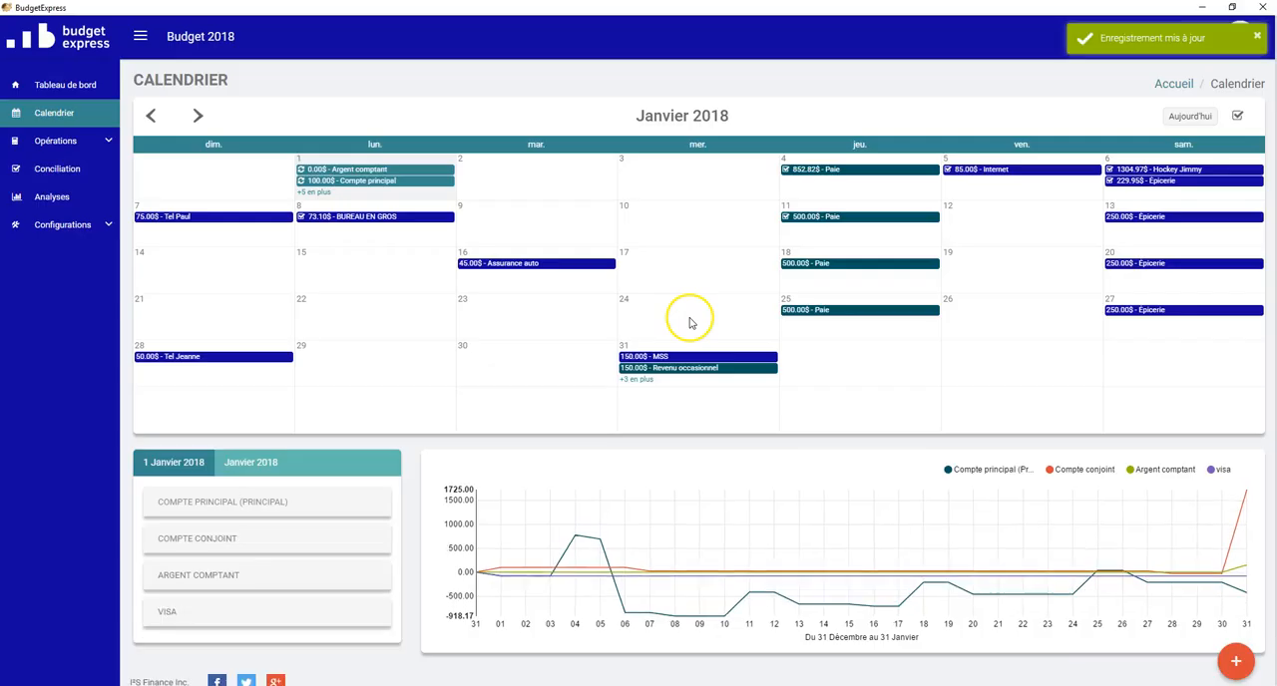
Step: Check which account pays for the 1 February 2018 Restaurant operation, leaving it unmodified
{"action": "left_click", "coordinate": [197, 116]}
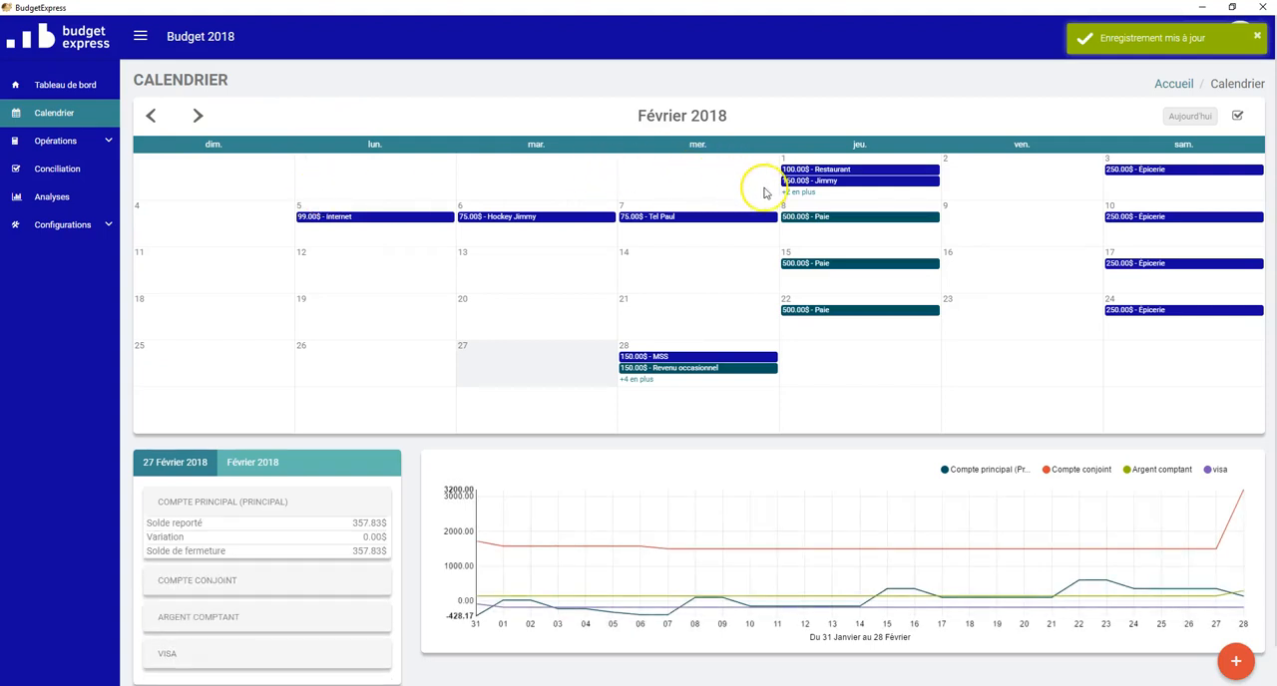
{"action": "left_click", "coordinate": [798, 191]}
{"action": "left_click", "coordinate": [830, 190]}
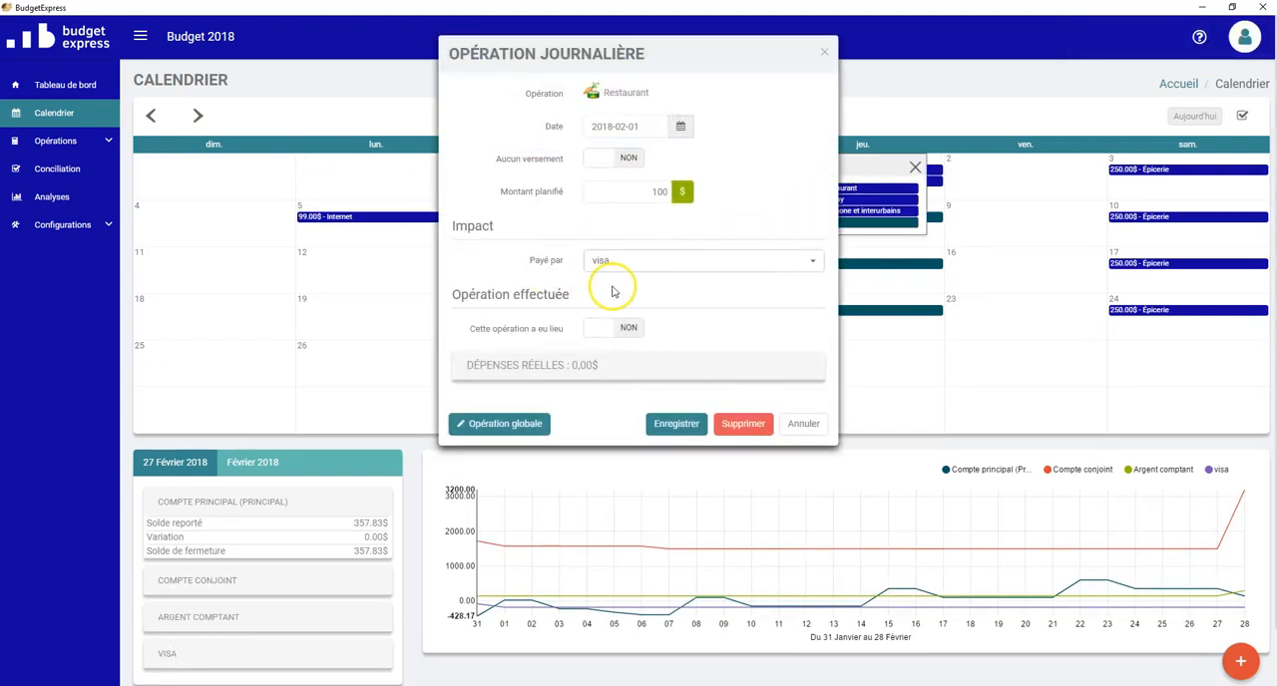
{"action": "left_click", "coordinate": [798, 425]}
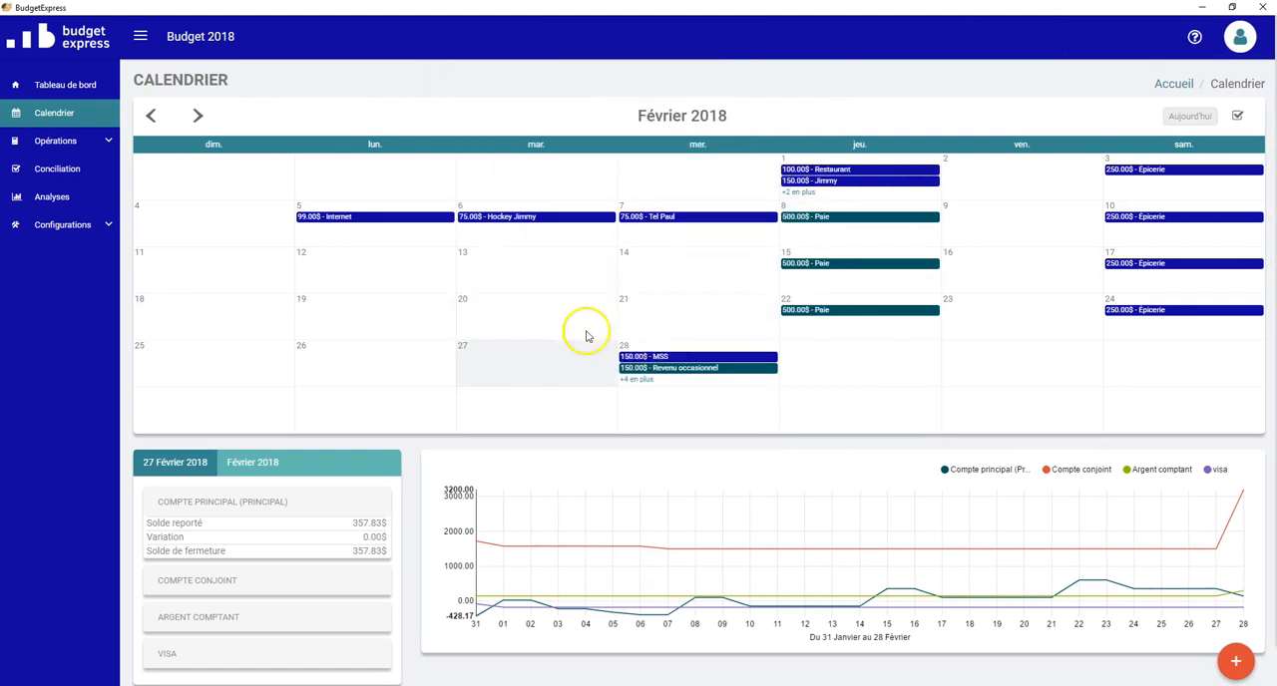
Step: Start a new bank reconciliation by importing the file ofx58692.qfx and proceed to the association stage
{"action": "left_click", "coordinate": [57, 171]}
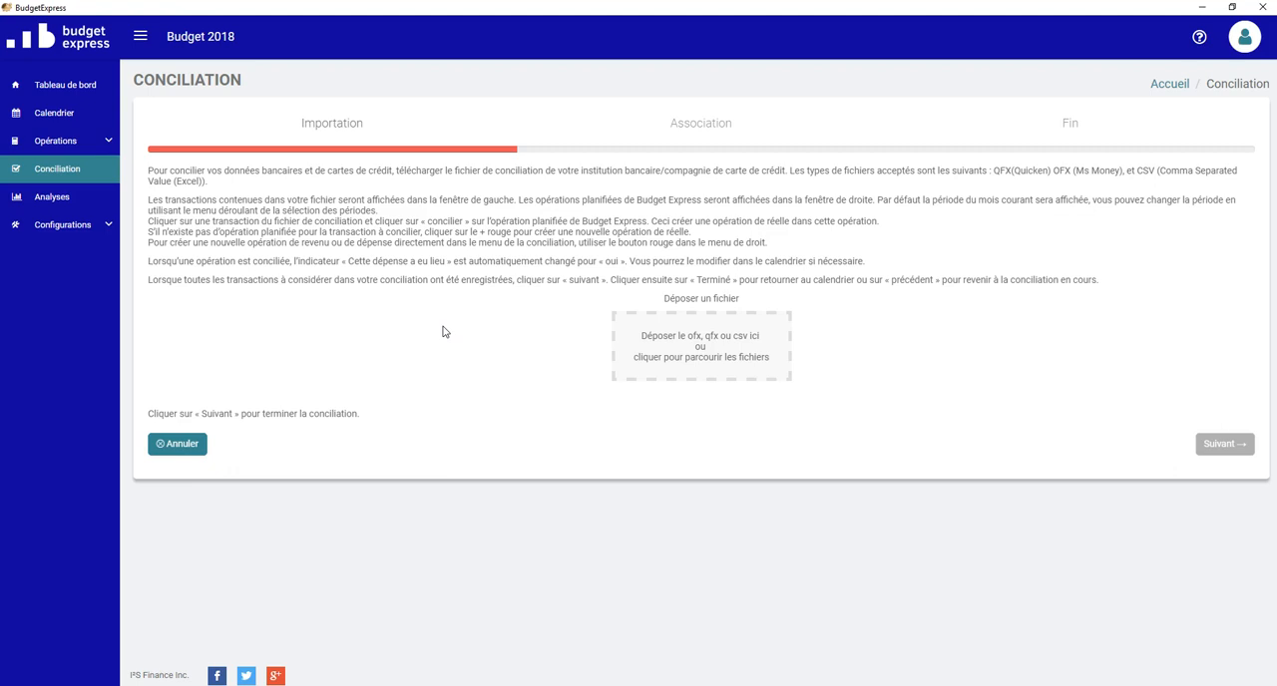
{"action": "left_click", "coordinate": [670, 354]}
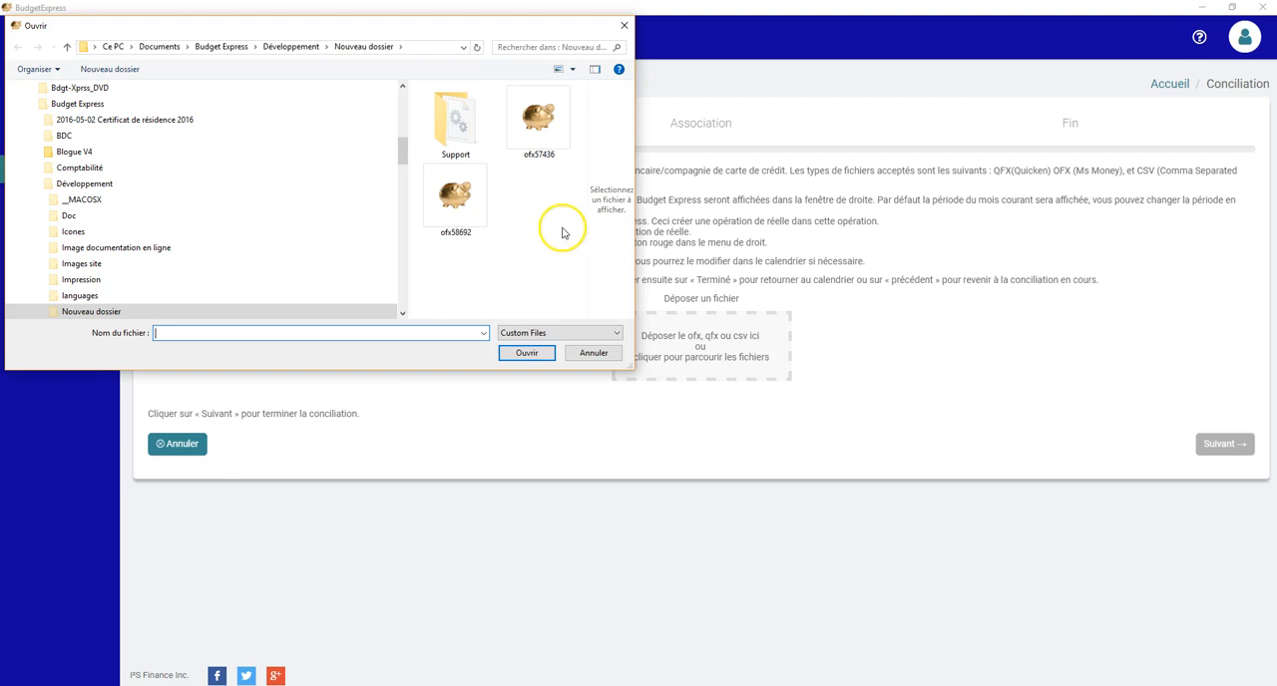
{"action": "left_click", "coordinate": [454, 205]}
{"action": "left_click", "coordinate": [525, 353]}
{"action": "left_click", "coordinate": [1230, 407]}
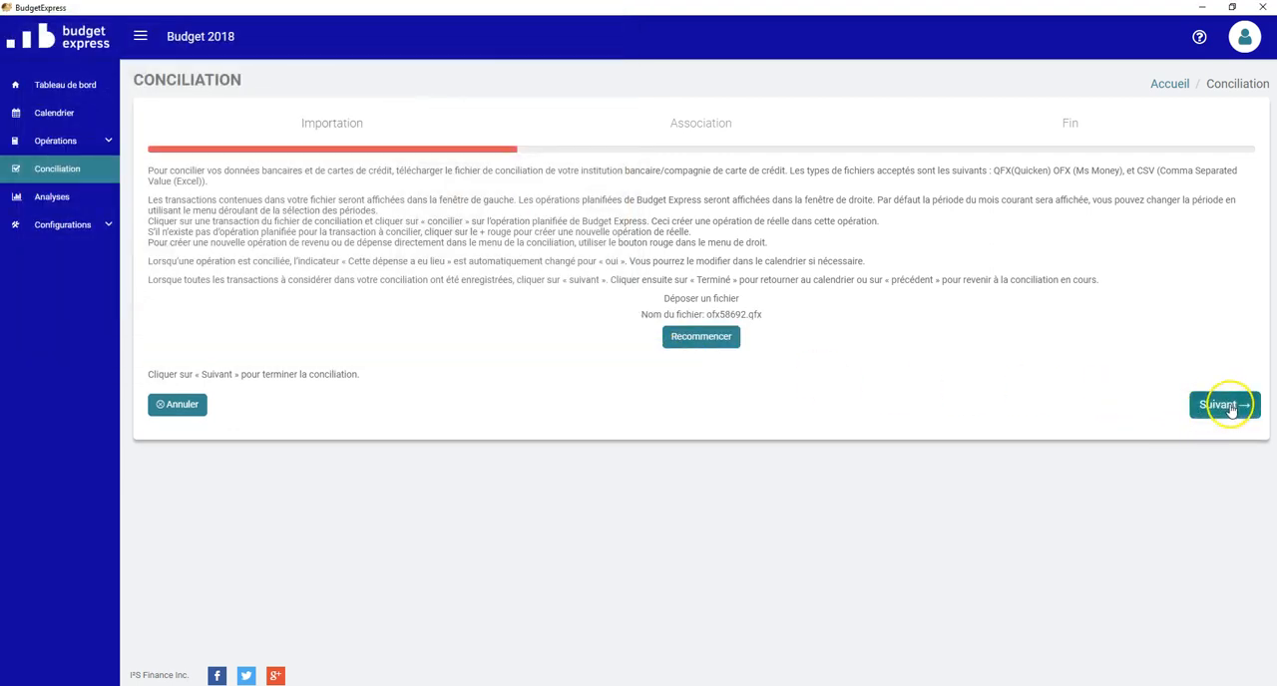
Step: Examine the imported chequing and credit card transactions alongside the planned February 2018 expenses and income
{"action": "scroll", "coordinate": [429, 290], "scroll_direction": "down", "scroll_amount": 2}
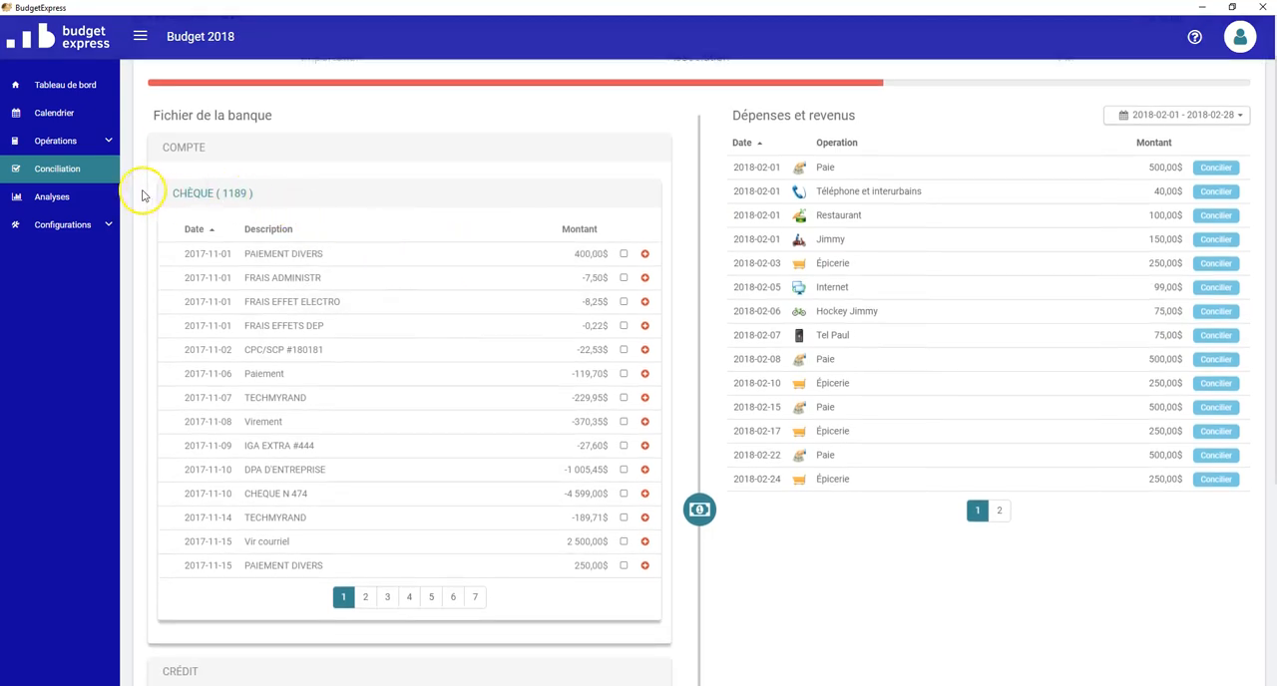
{"action": "scroll", "coordinate": [229, 229], "scroll_direction": "down", "scroll_amount": 1}
{"action": "scroll", "coordinate": [242, 264], "scroll_direction": "down", "scroll_amount": 3}
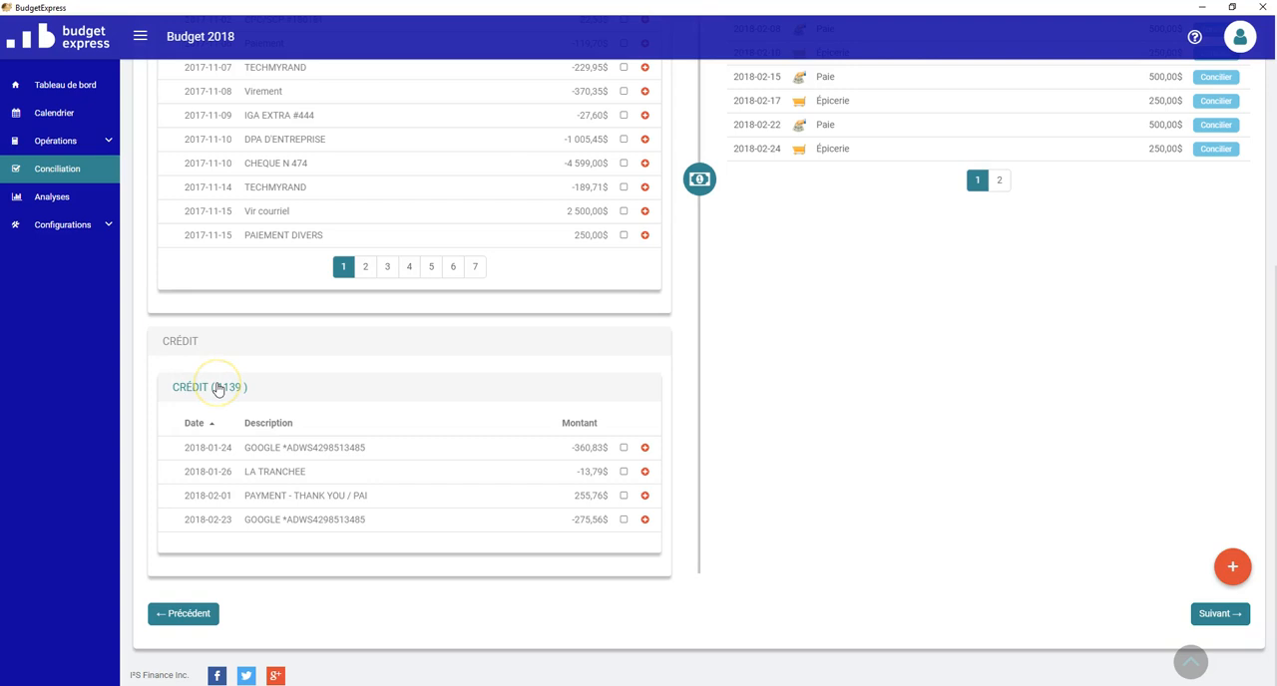
{"action": "scroll", "coordinate": [217, 389], "scroll_direction": "up", "scroll_amount": 4}
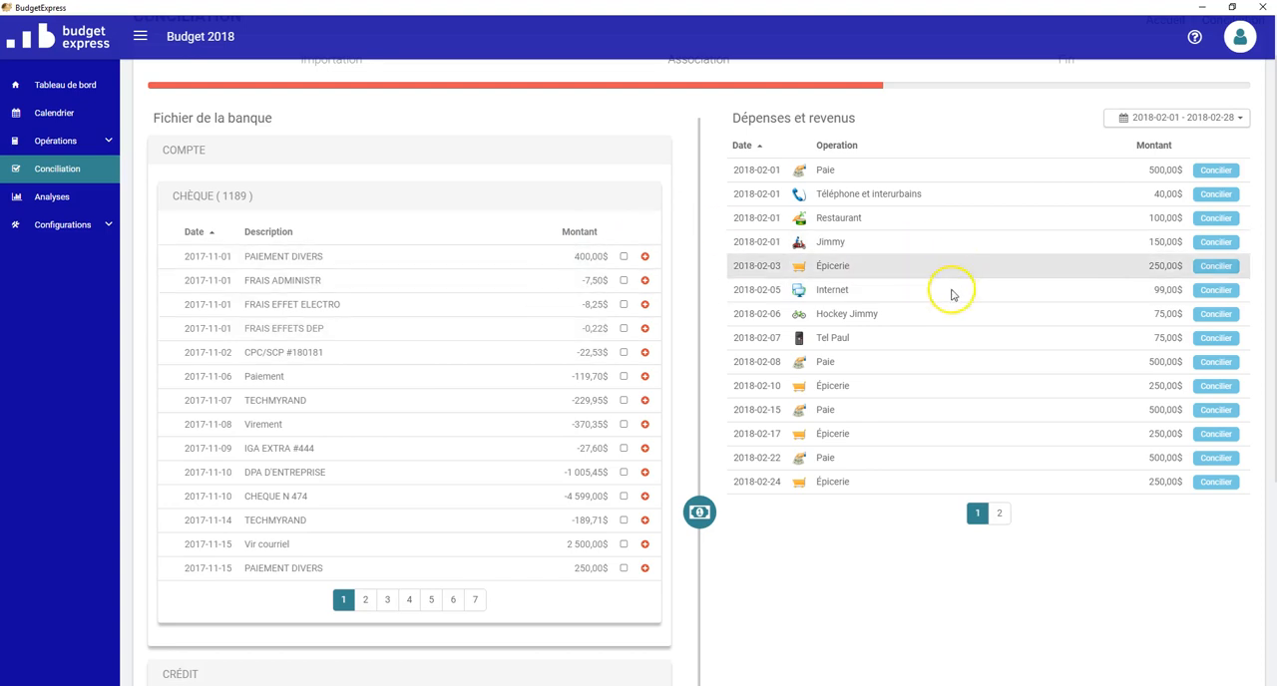
{"action": "scroll", "coordinate": [283, 434], "scroll_direction": "down", "scroll_amount": 2}
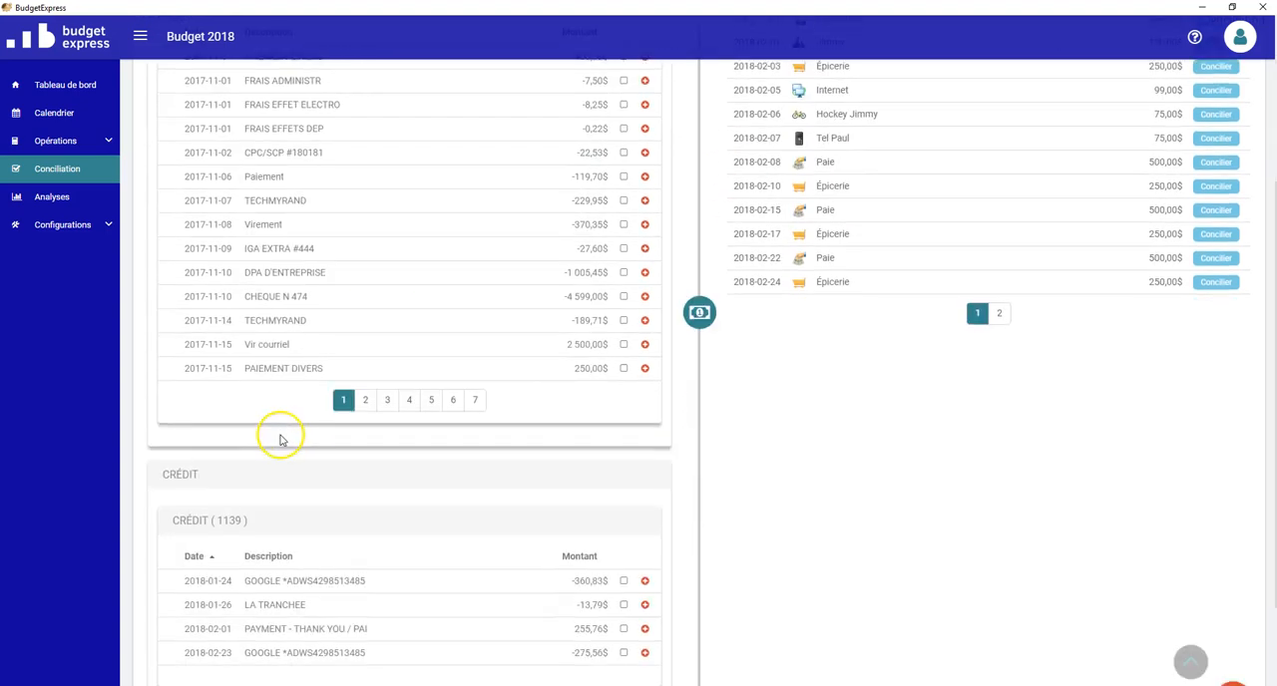
{"action": "scroll", "coordinate": [280, 440], "scroll_direction": "up", "scroll_amount": 2}
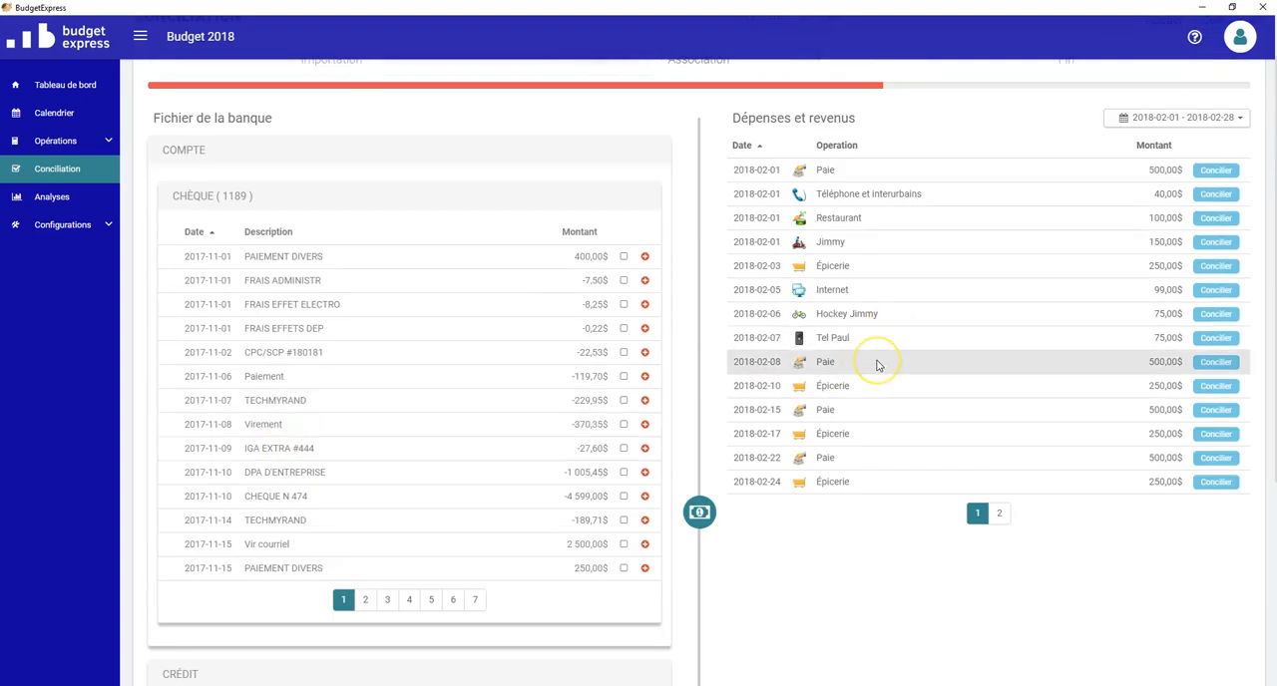